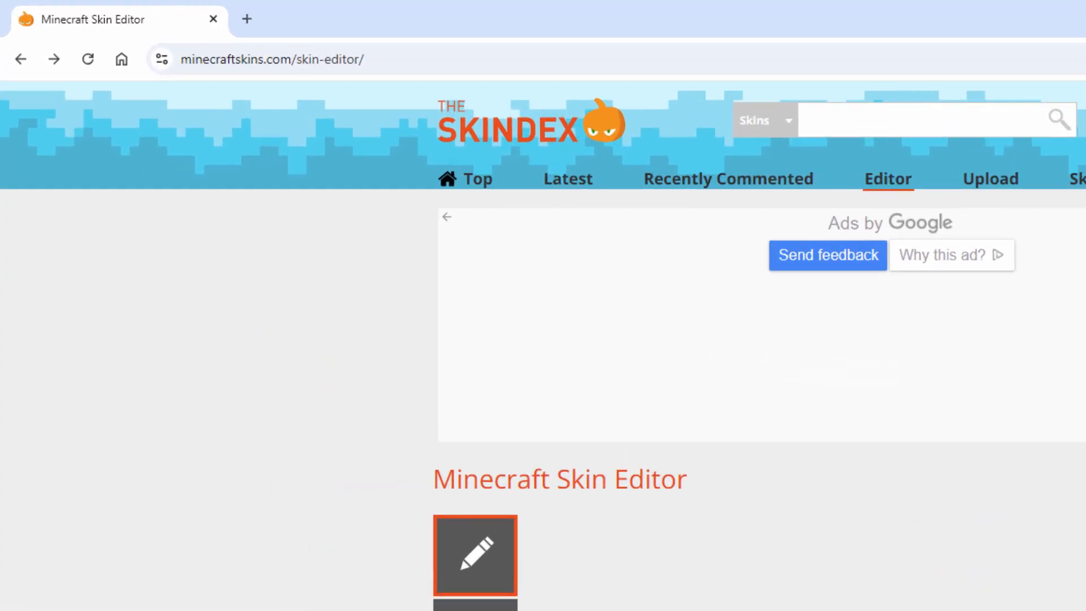
# Check the skin editor's full web address and inspect the blank skin model and the editing tools
pyautogui.click(231, 36)
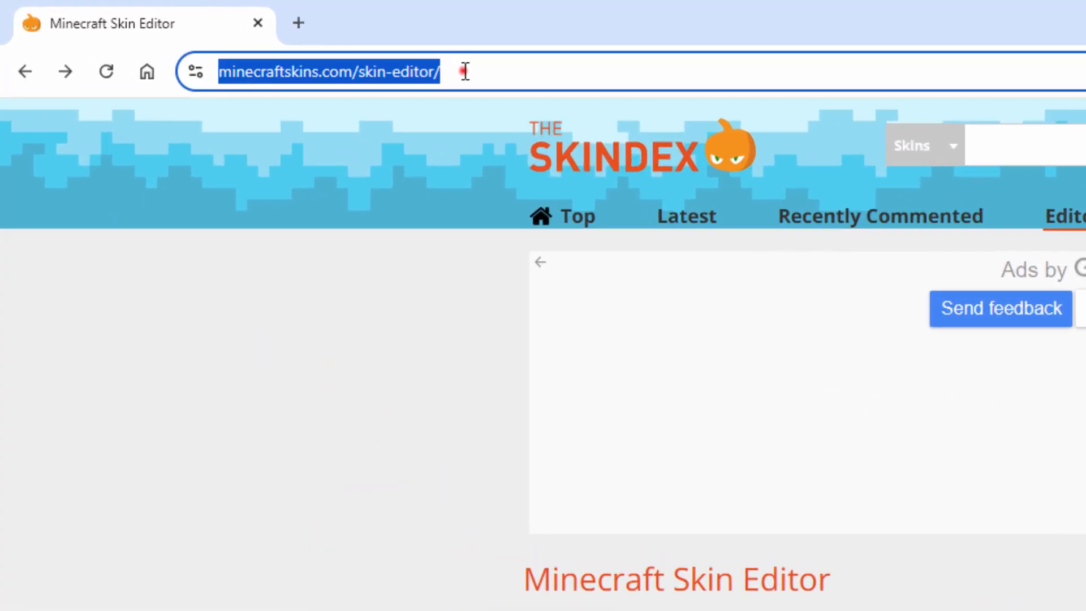
pyautogui.click(231, 36)
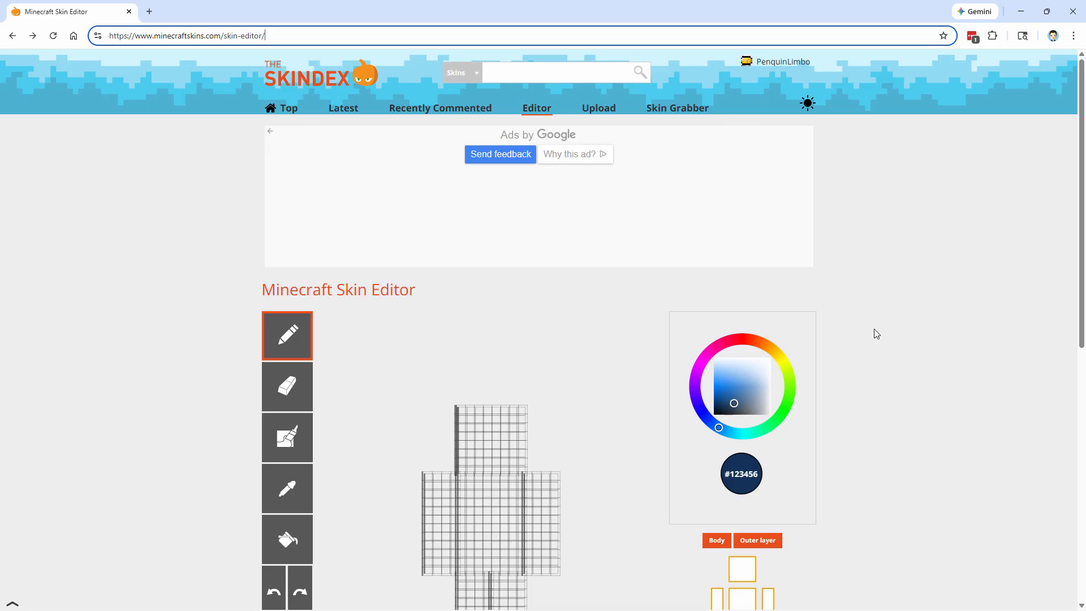
pyautogui.scroll(-4, 874, 307)
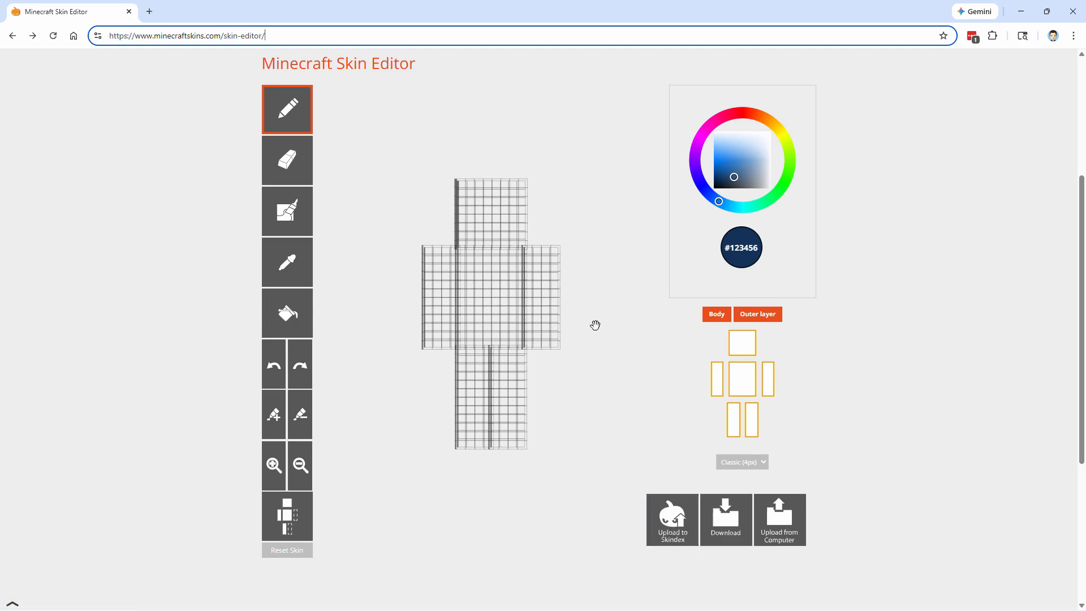
pyautogui.moveTo(595, 325)
pyautogui.mouseDown()
pyautogui.moveTo(610, 340)
pyautogui.moveTo(531, 345)
pyautogui.moveTo(623, 317)
pyautogui.moveTo(593, 356)
pyautogui.moveTo(592, 341)
pyautogui.mouseUp()
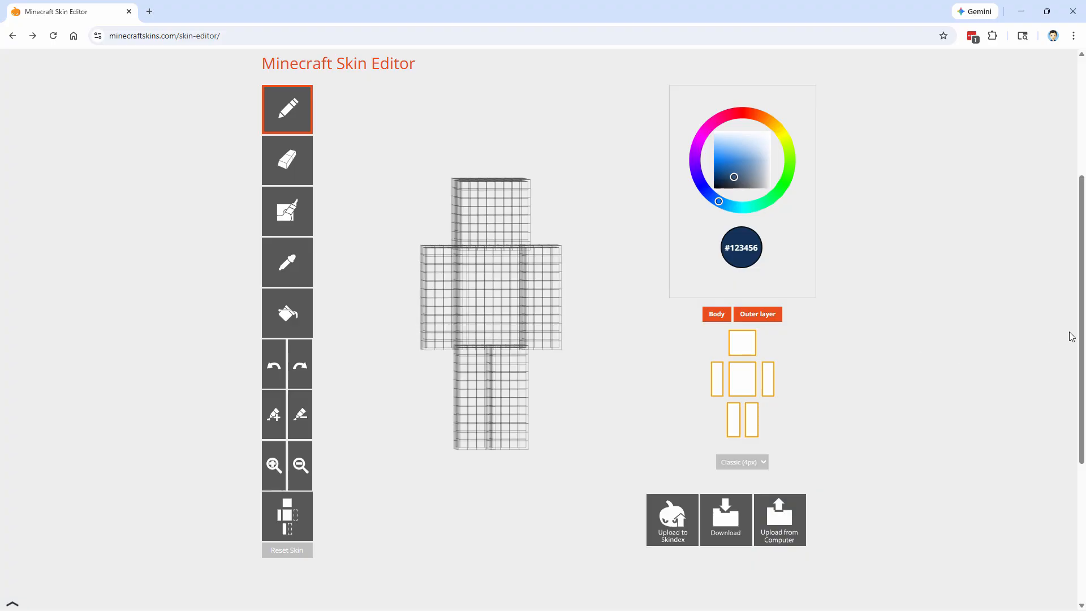
# Visit the site's Top skins page and return to the Skin Editor
pyautogui.scroll(4, 1079, 329)
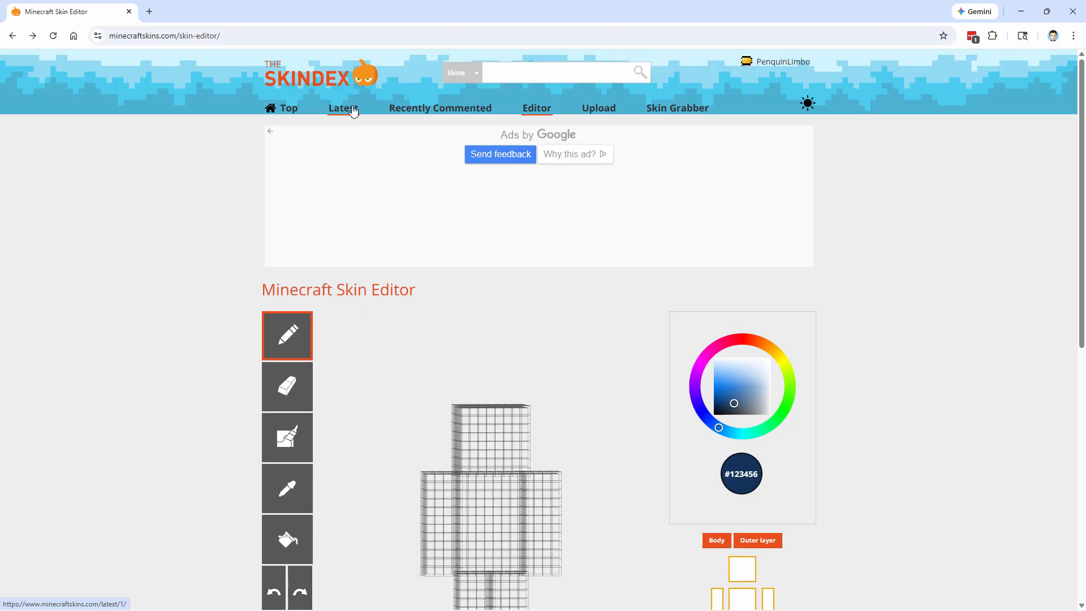
pyautogui.click(284, 117)
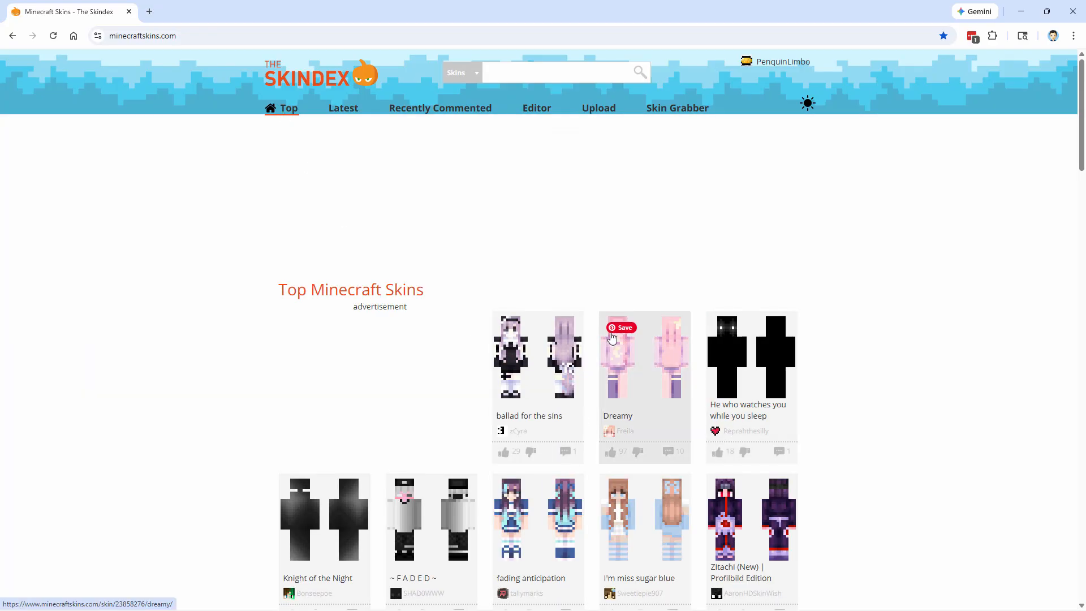
pyautogui.click(537, 108)
pyautogui.scroll(-5, 605, 397)
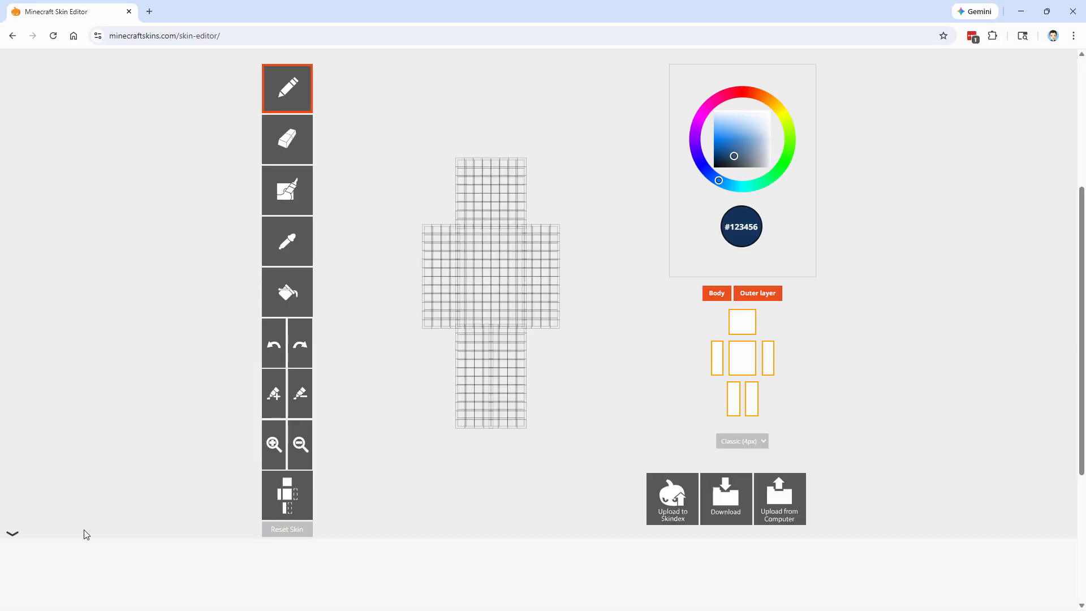
# Upload the skin file steve-original.png from the computer as a Classic (4 px arms) skin
pyautogui.click(779, 503)
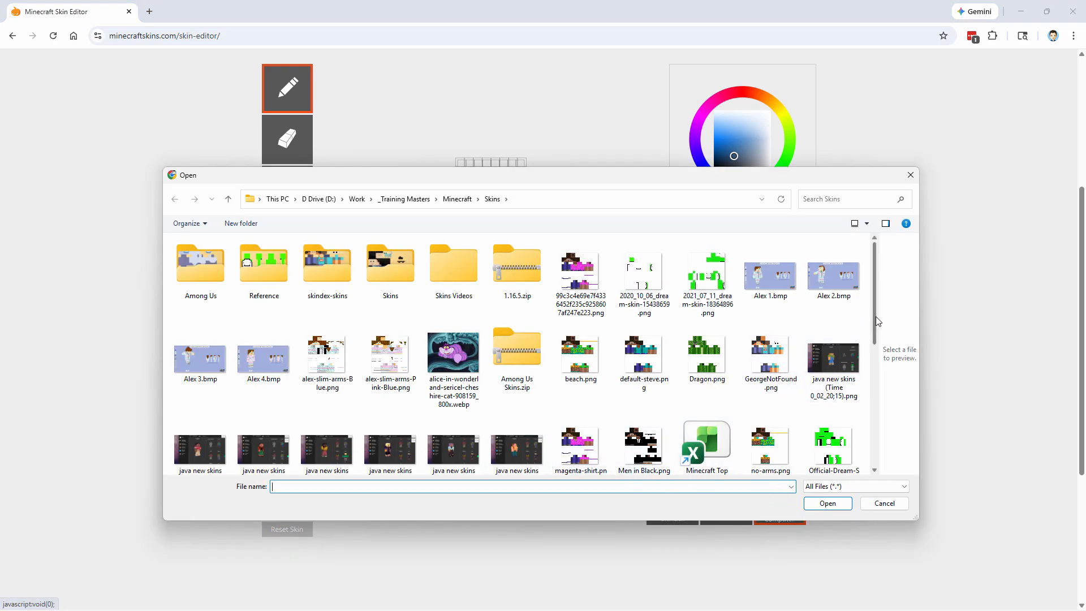
pyautogui.moveTo(874, 317); pyautogui.dragTo(870, 419)
pyautogui.click(833, 373)
pyautogui.click(831, 504)
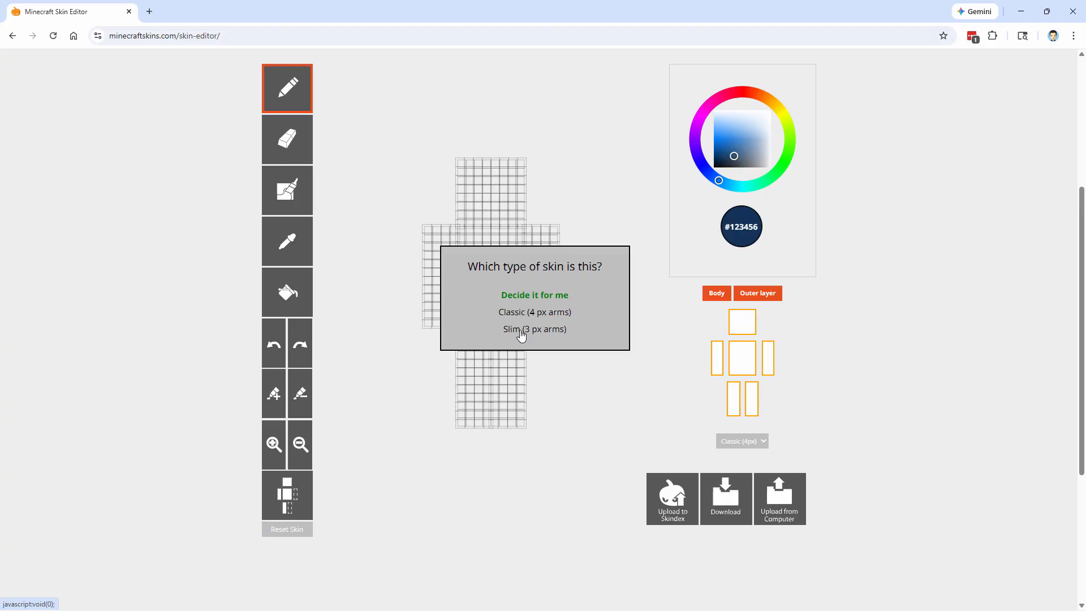
pyautogui.click(552, 318)
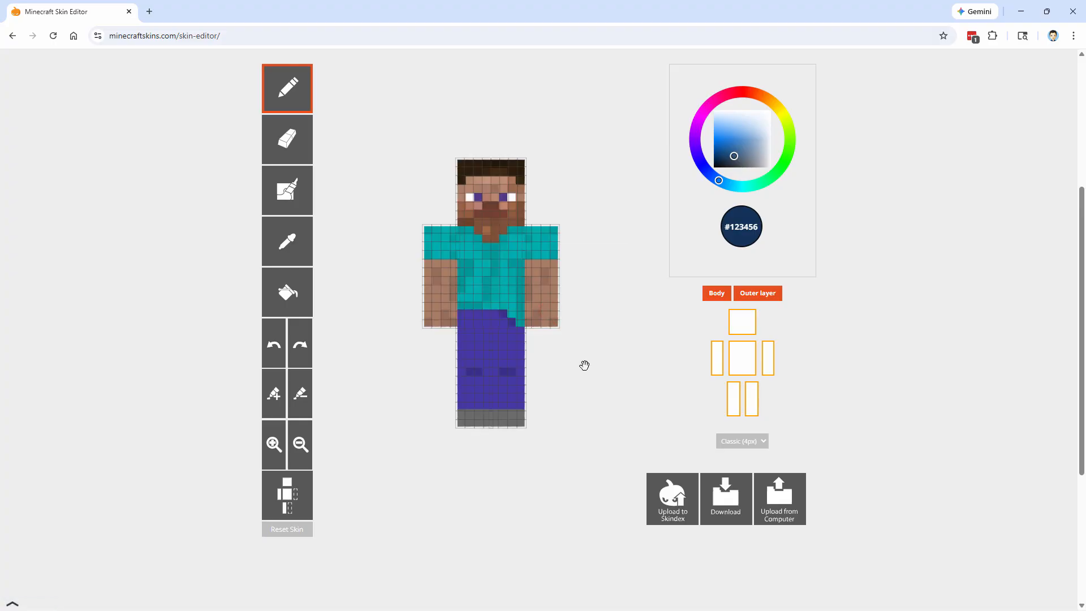
# Compare the character with its outer layer shown and hidden, leaving only the body layer visible
pyautogui.moveTo(569, 357)
pyautogui.mouseDown()
pyautogui.moveTo(598, 366)
pyautogui.moveTo(433, 342)
pyautogui.moveTo(623, 344)
pyautogui.moveTo(574, 349)
pyautogui.mouseUp()
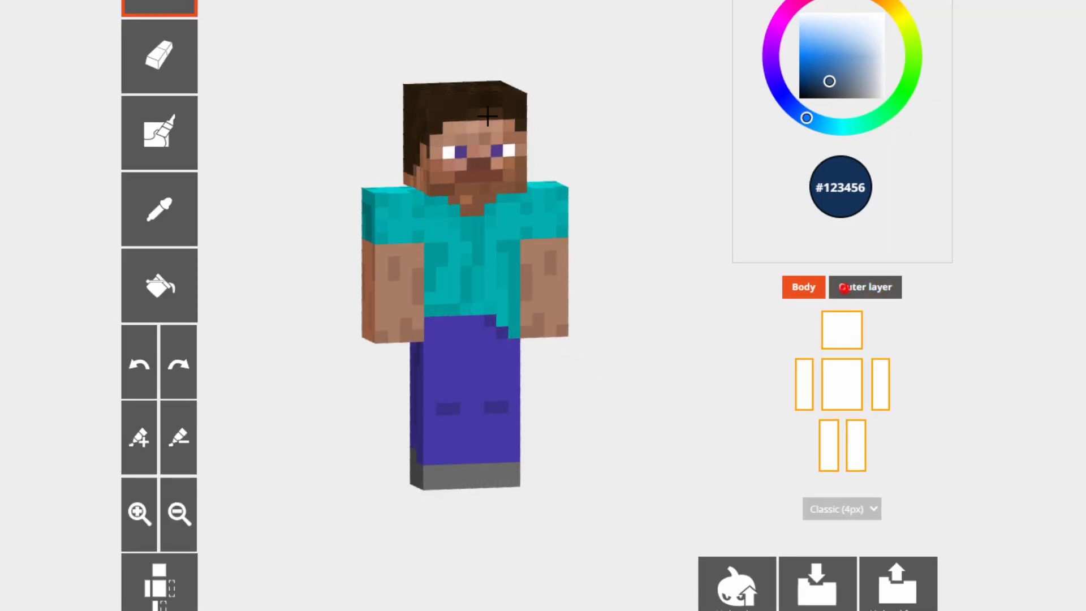
pyautogui.click(838, 288)
pyautogui.moveTo(589, 380); pyautogui.dragTo(569, 368)
pyautogui.click(878, 291)
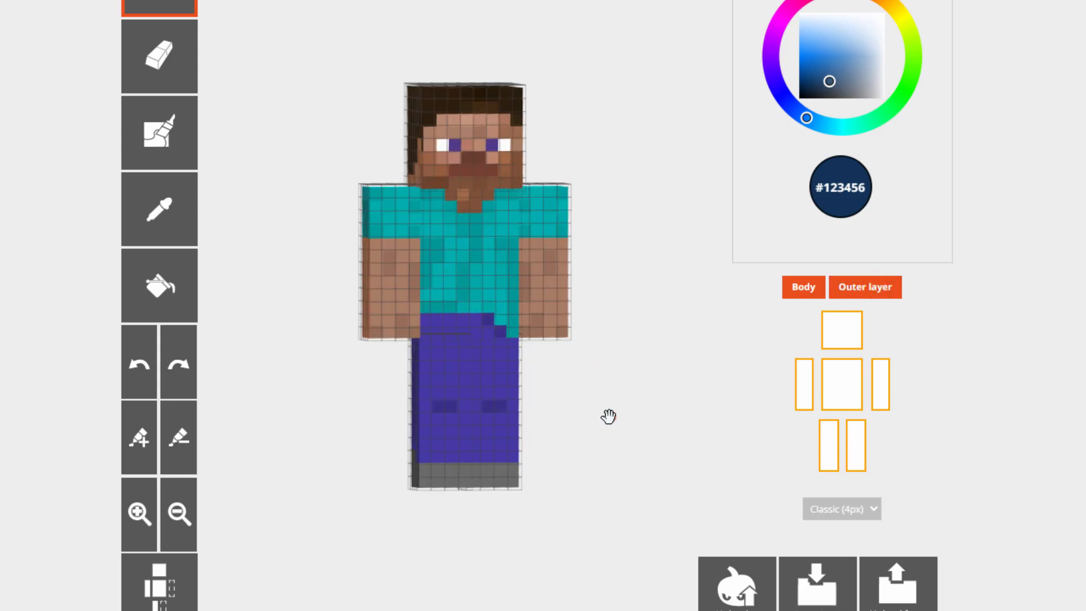
pyautogui.moveTo(609, 415)
pyautogui.mouseDown()
pyautogui.moveTo(485, 417)
pyautogui.moveTo(616, 409)
pyautogui.mouseUp()
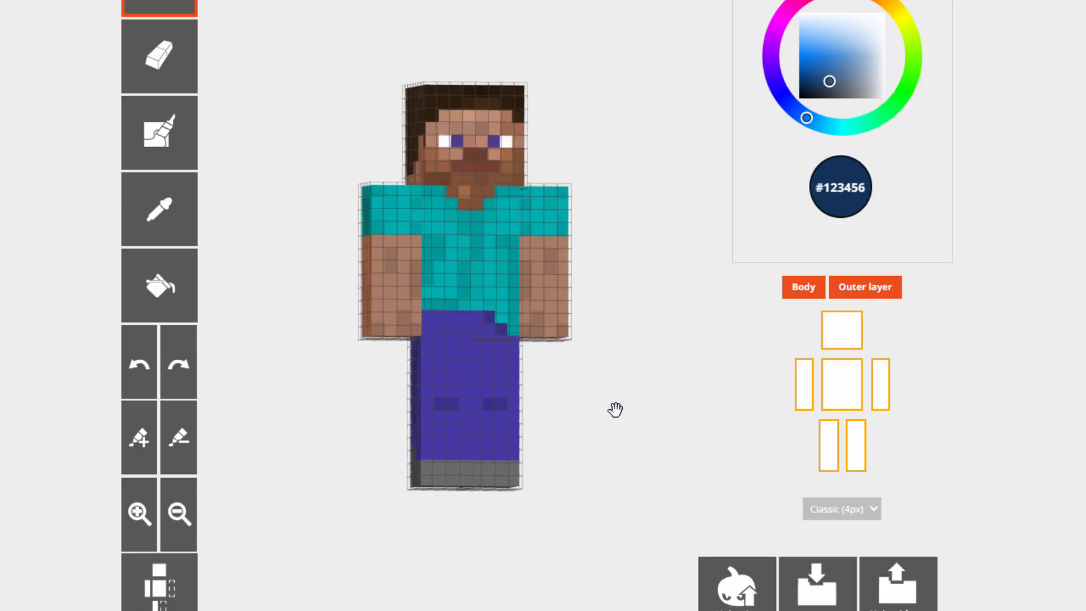
pyautogui.click(865, 287)
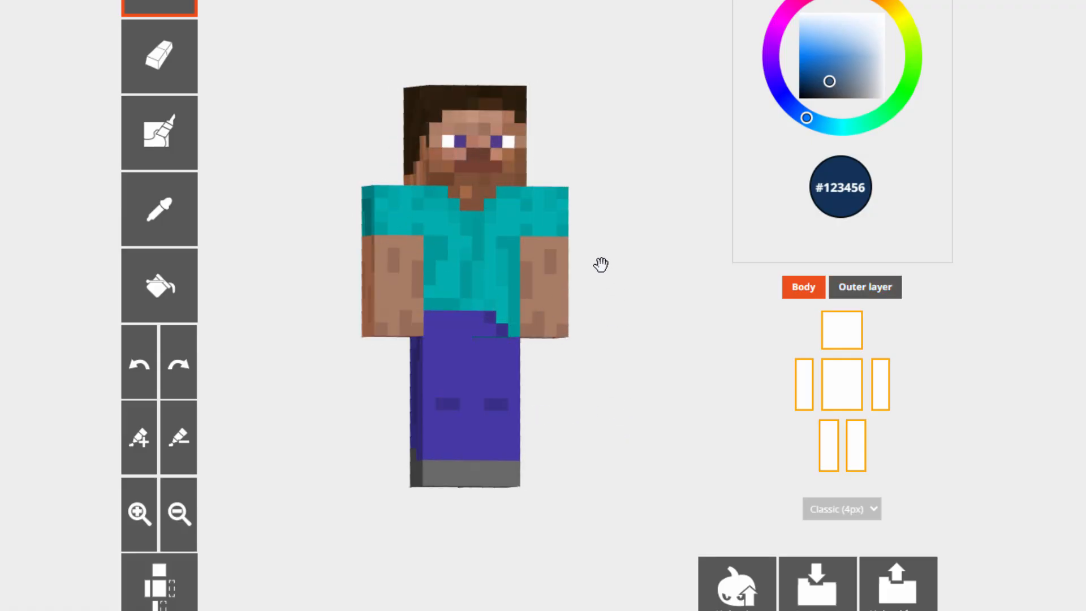
# Enlarge the character model in the editing area, trying out both zooming in and zooming out
pyautogui.moveTo(602, 265); pyautogui.dragTo(609, 281)
pyautogui.scroll(2, 504, 297)
pyautogui.scroll(-2, 504, 296)
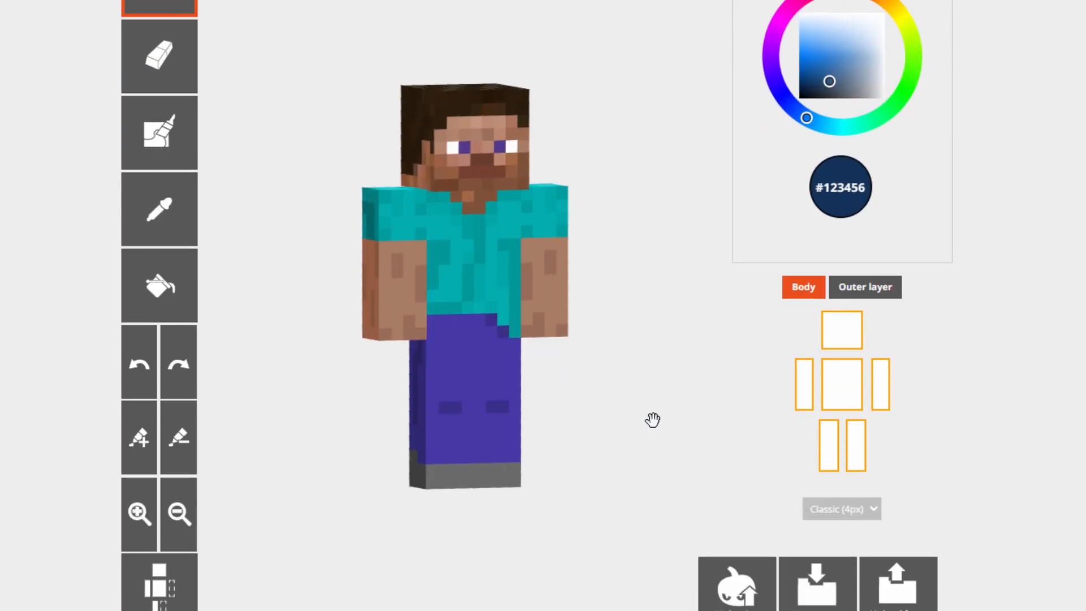
pyautogui.scroll(2, 639, 413)
pyautogui.scroll(-5, 633, 407)
pyautogui.scroll(3, 633, 407)
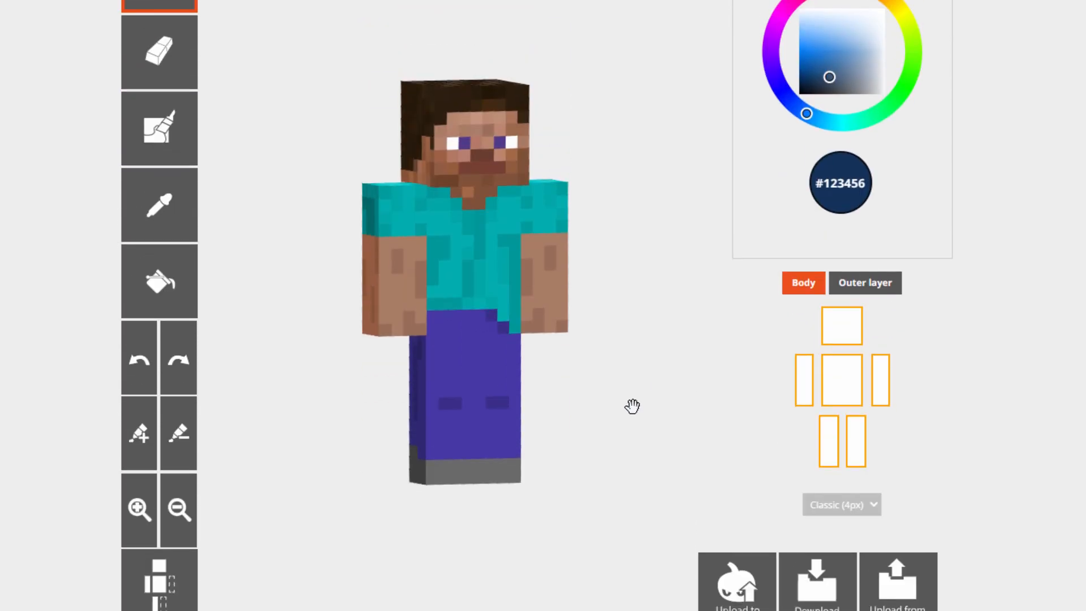
pyautogui.click(139, 511)
pyautogui.click(138, 512)
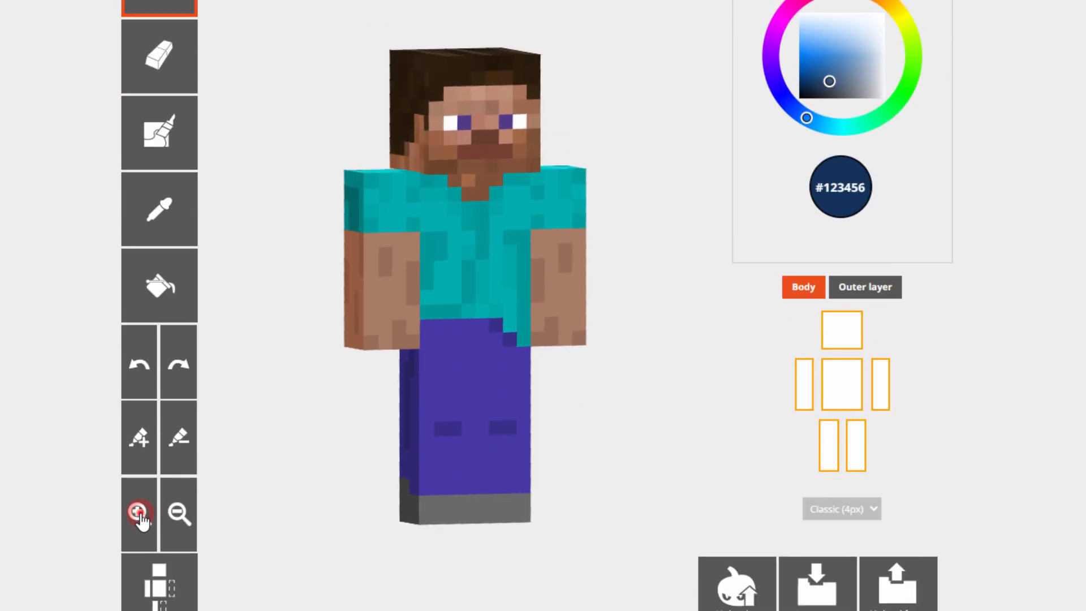
pyautogui.click(138, 512)
pyautogui.click(138, 512)
pyautogui.click(139, 512)
pyautogui.click(178, 514)
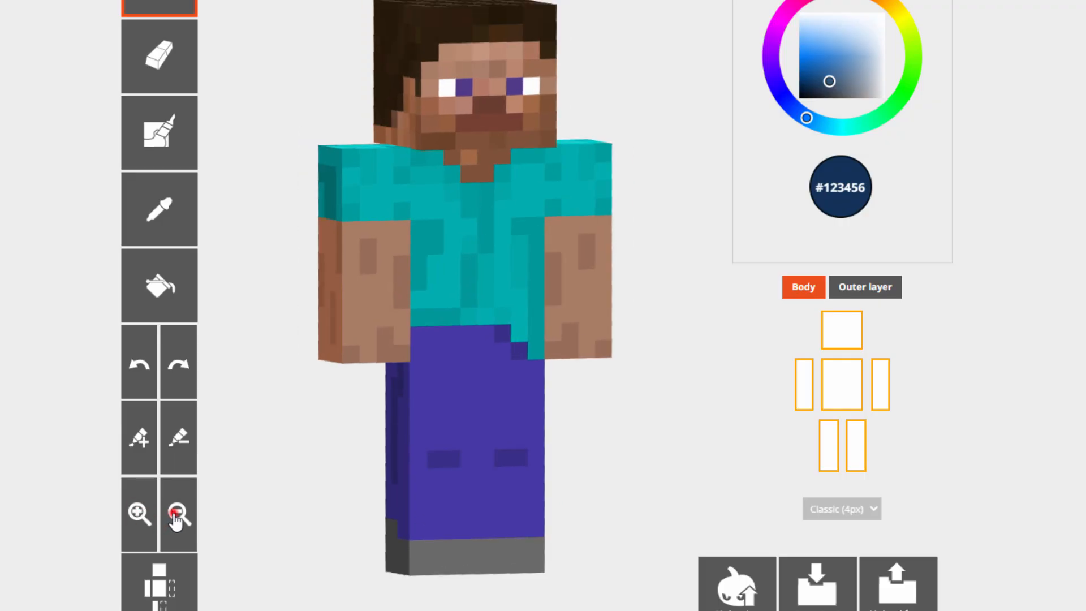
pyautogui.click(178, 514)
pyautogui.click(177, 514)
pyautogui.click(139, 512)
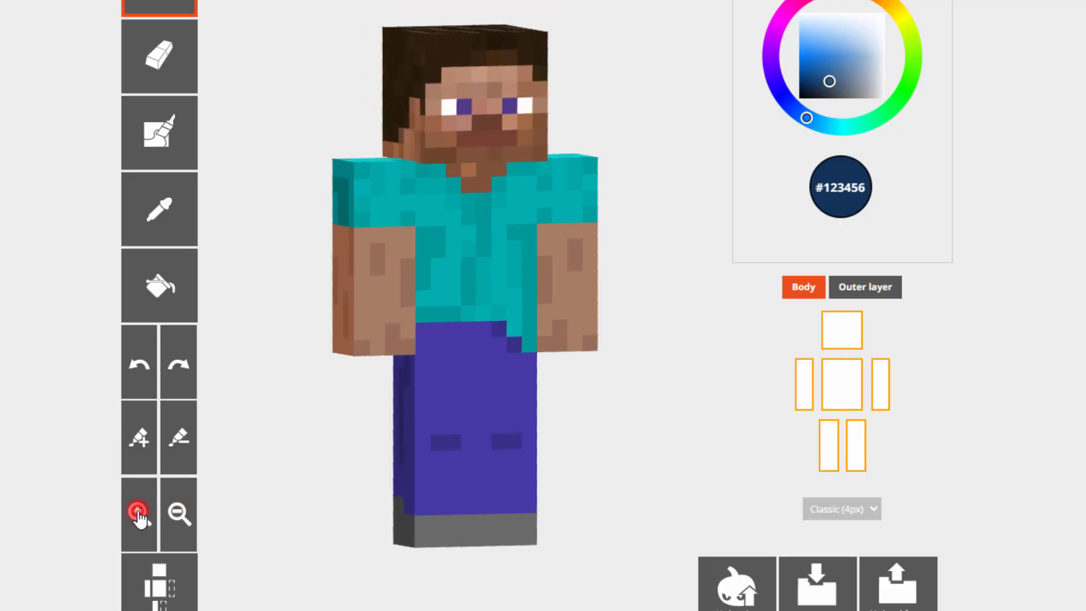
pyautogui.click(138, 511)
pyautogui.click(139, 511)
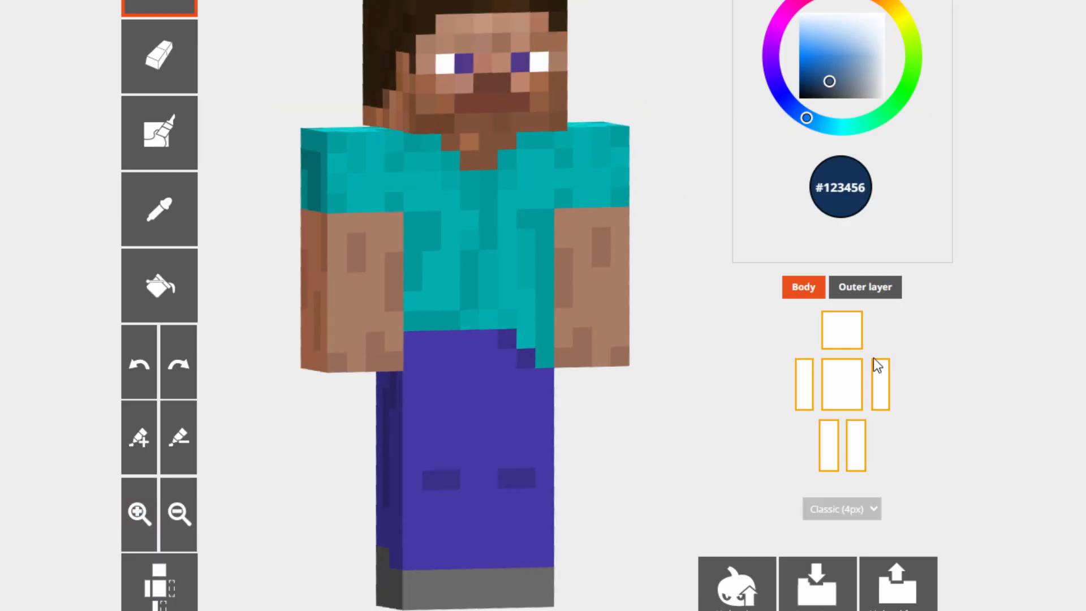
# Hide the torso and both arms and inspect the covered faces of the head and legs
pyautogui.click(847, 382)
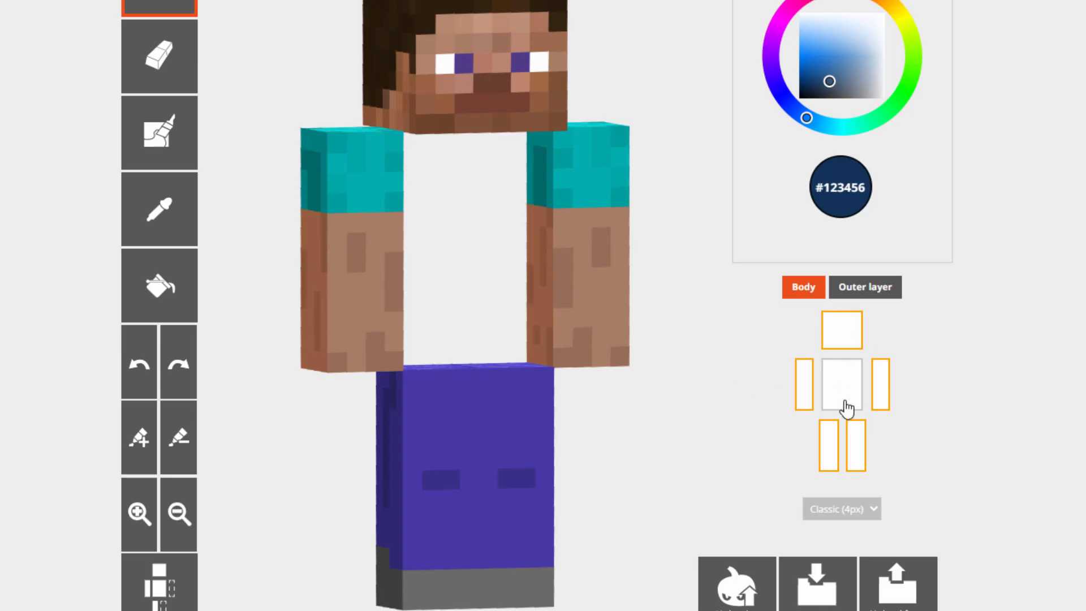
pyautogui.click(804, 378)
pyautogui.click(885, 385)
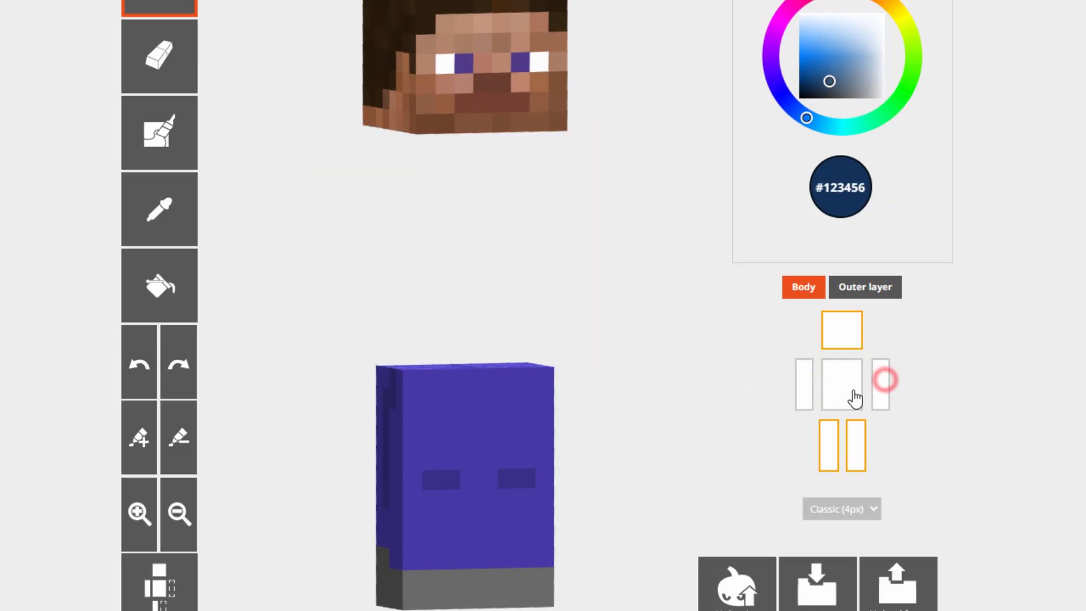
pyautogui.moveTo(645, 357); pyautogui.dragTo(484, 148)
pyautogui.moveTo(666, 168); pyautogui.dragTo(671, 320)
pyautogui.moveTo(667, 379); pyautogui.dragTo(647, 261)
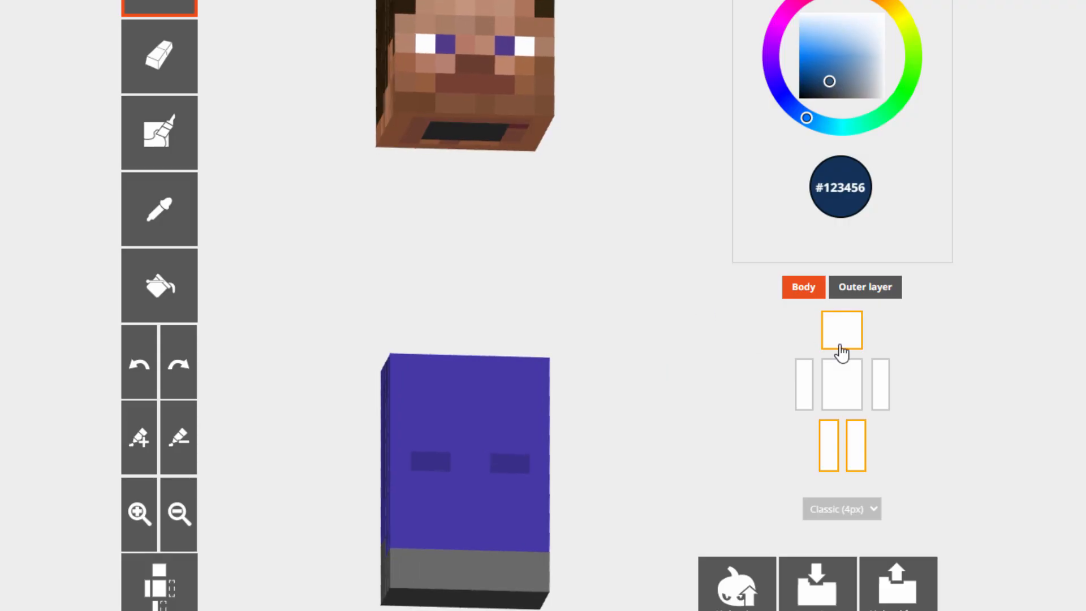
# Show the torso and both arms of the character again
pyautogui.click(846, 374)
pyautogui.click(808, 376)
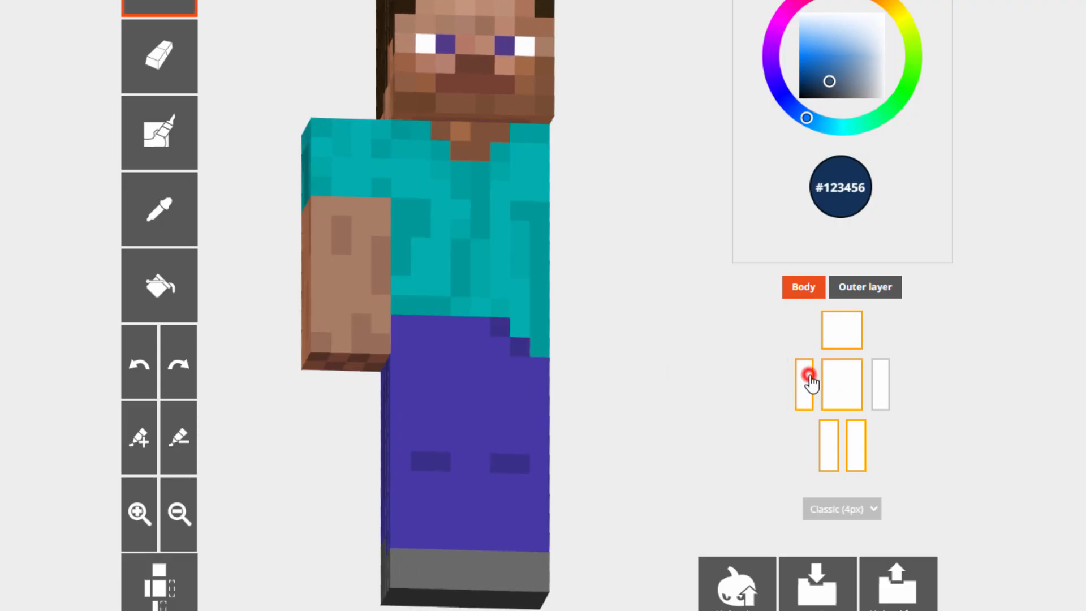
pyautogui.click(878, 385)
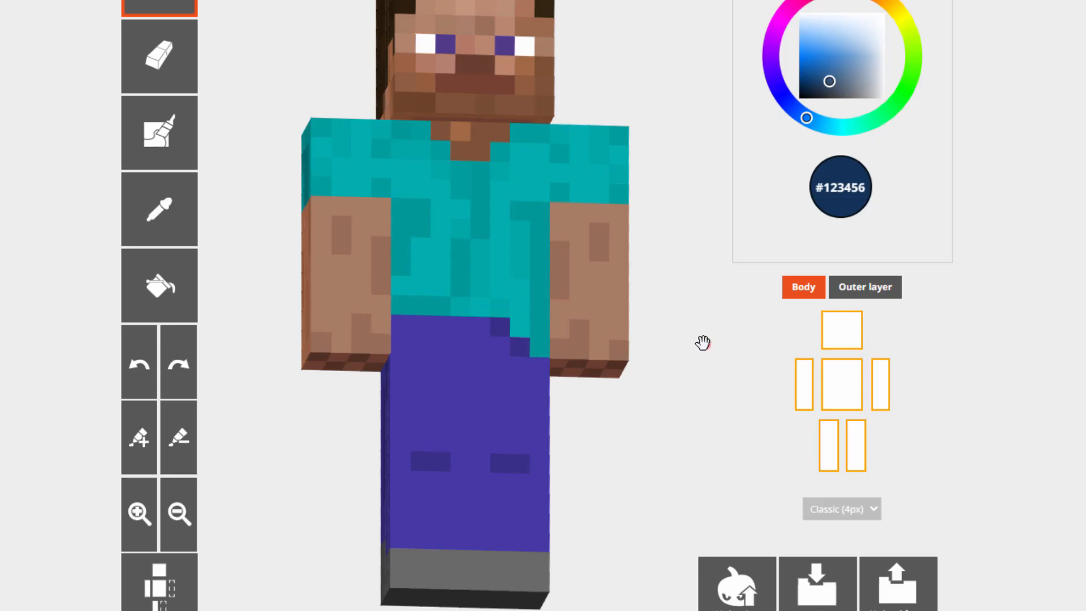
# Temporarily hide the character's left arm to inspect the side of the torso behind it
pyautogui.moveTo(703, 343); pyautogui.dragTo(628, 373)
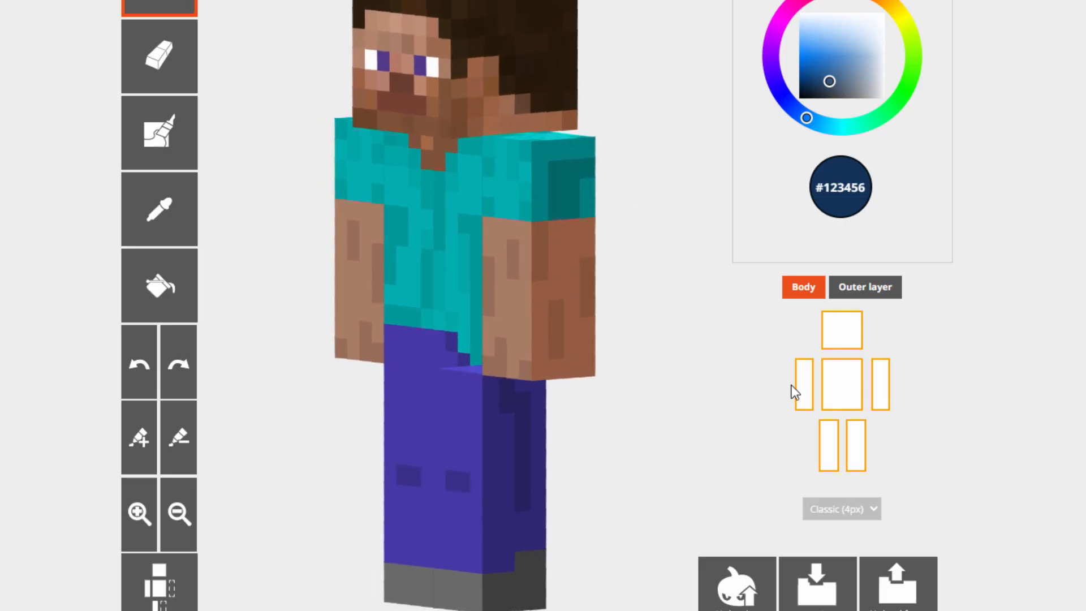
pyautogui.click(878, 387)
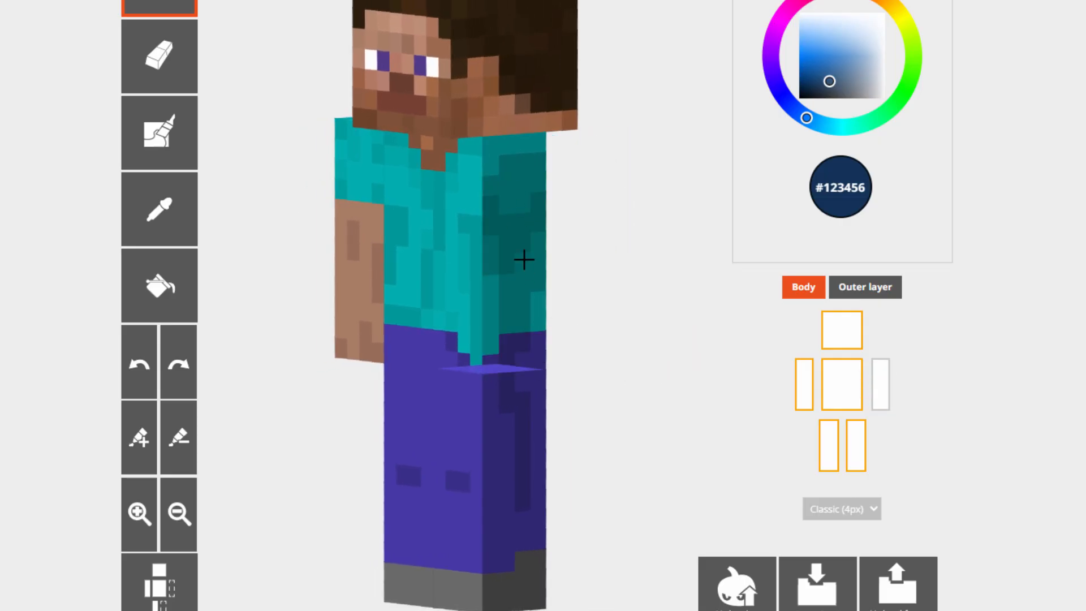
pyautogui.moveTo(600, 347)
pyautogui.mouseDown()
pyautogui.moveTo(560, 354)
pyautogui.moveTo(599, 350)
pyautogui.mouseUp()
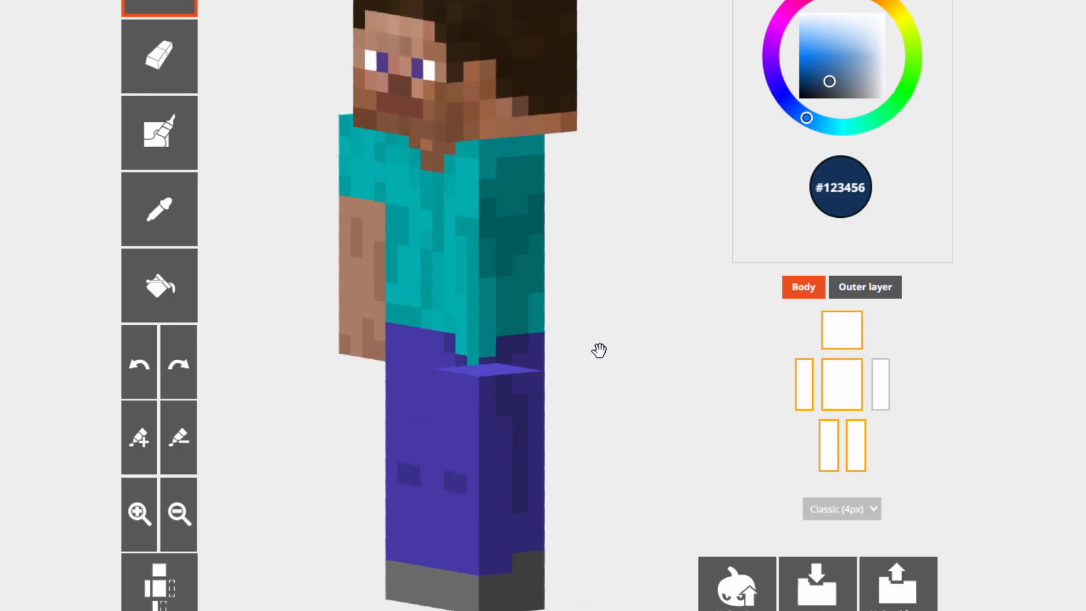
pyautogui.click(880, 385)
pyautogui.moveTo(665, 371); pyautogui.dragTo(673, 413)
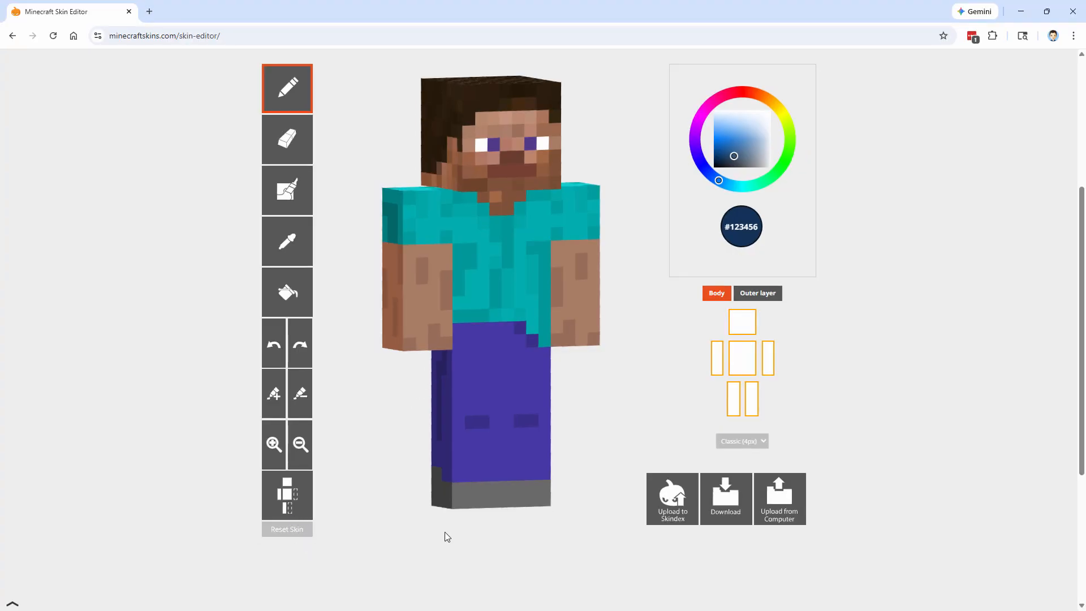
# Reset the skin to a blank model, discarding all current work
pyautogui.click(304, 532)
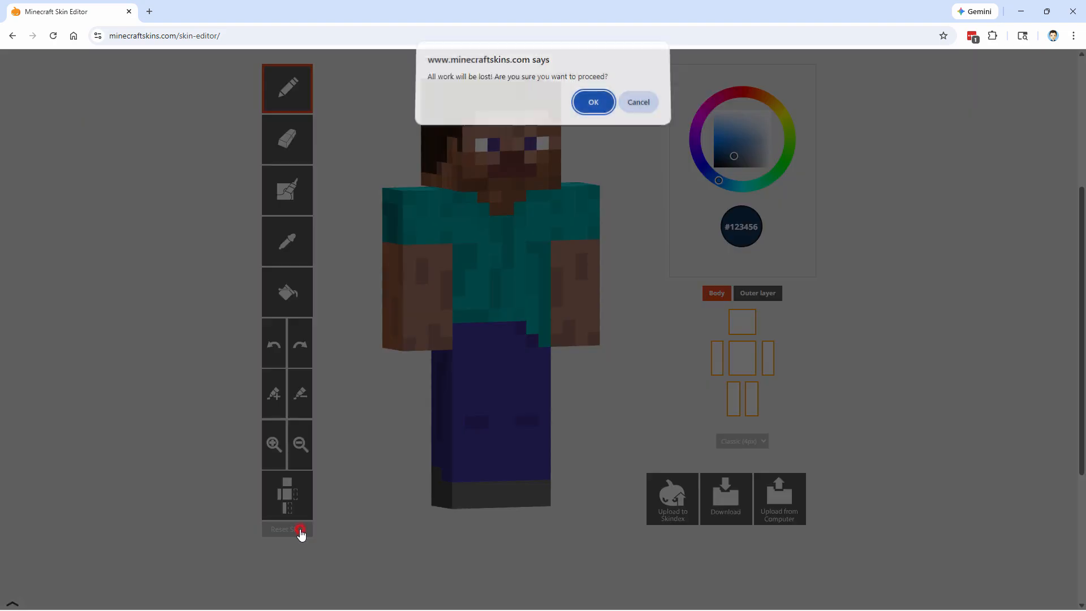
pyautogui.click(593, 107)
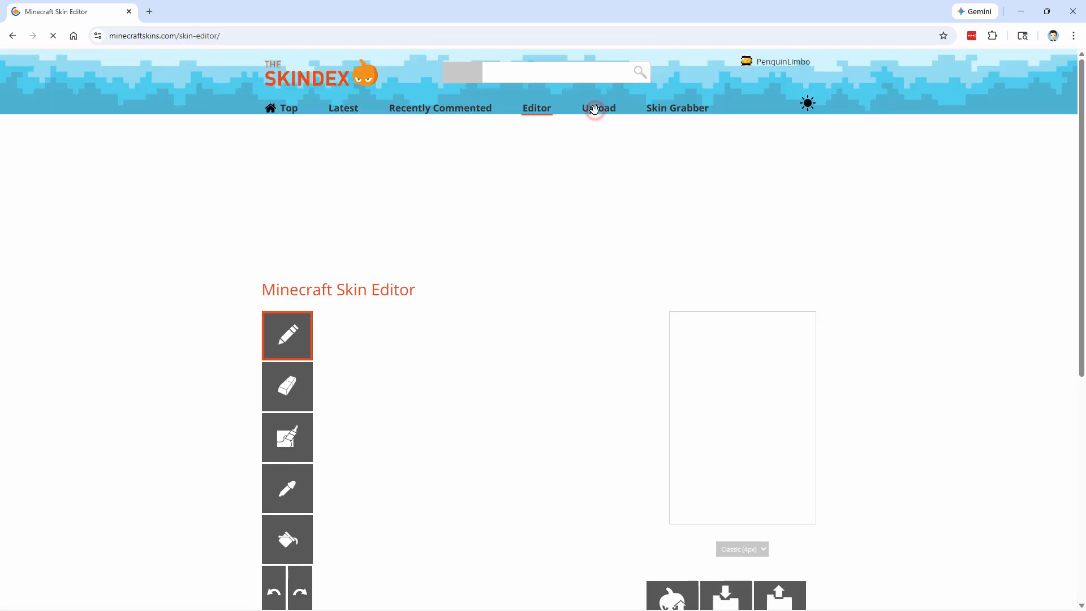
pyautogui.scroll(-4, 1079, 227)
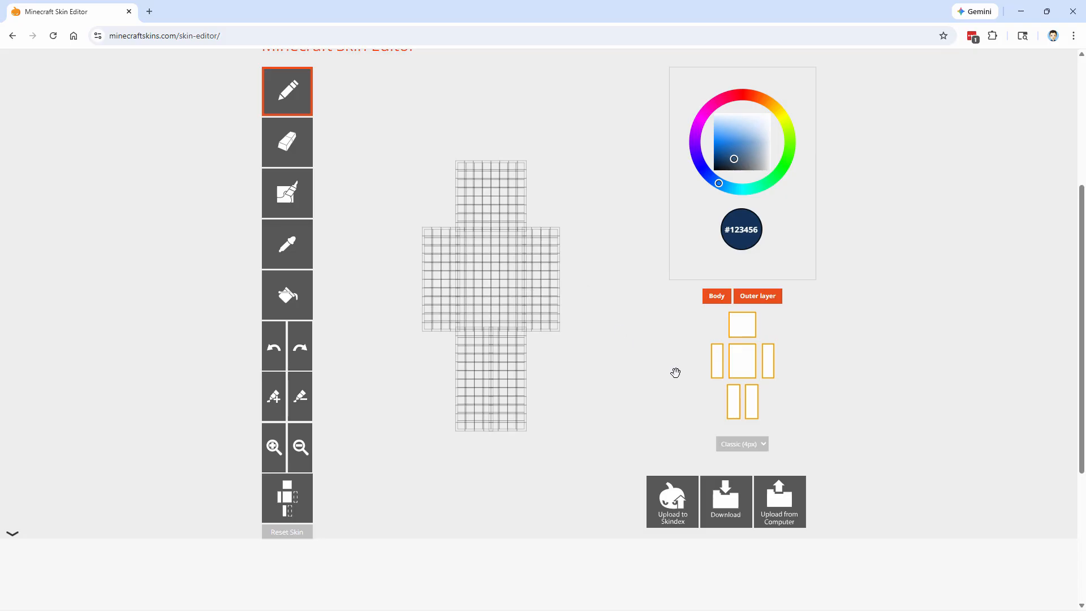
# Upload steve-original.png from the computer as a Classic (4 px arms) skin and hide its outer layer
pyautogui.click(780, 508)
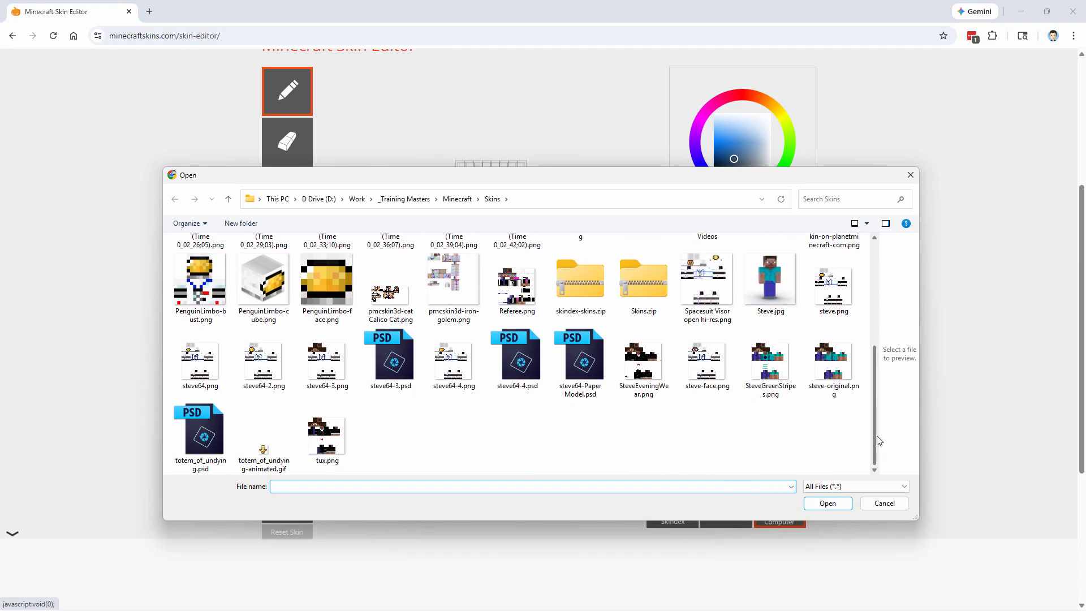
pyautogui.click(834, 361)
pyautogui.click(831, 503)
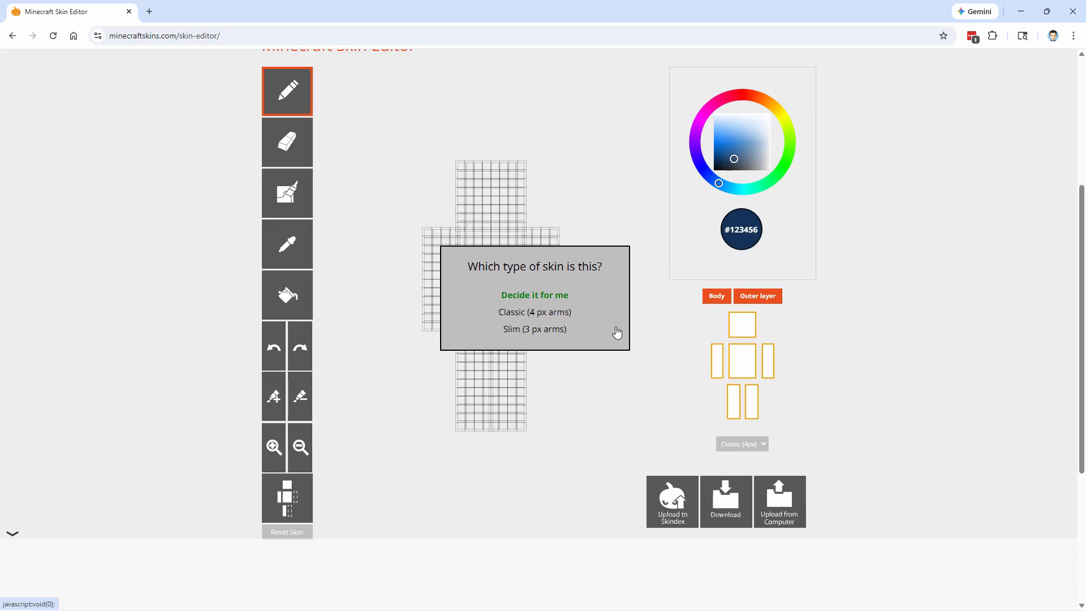
pyautogui.click(552, 315)
pyautogui.click(758, 296)
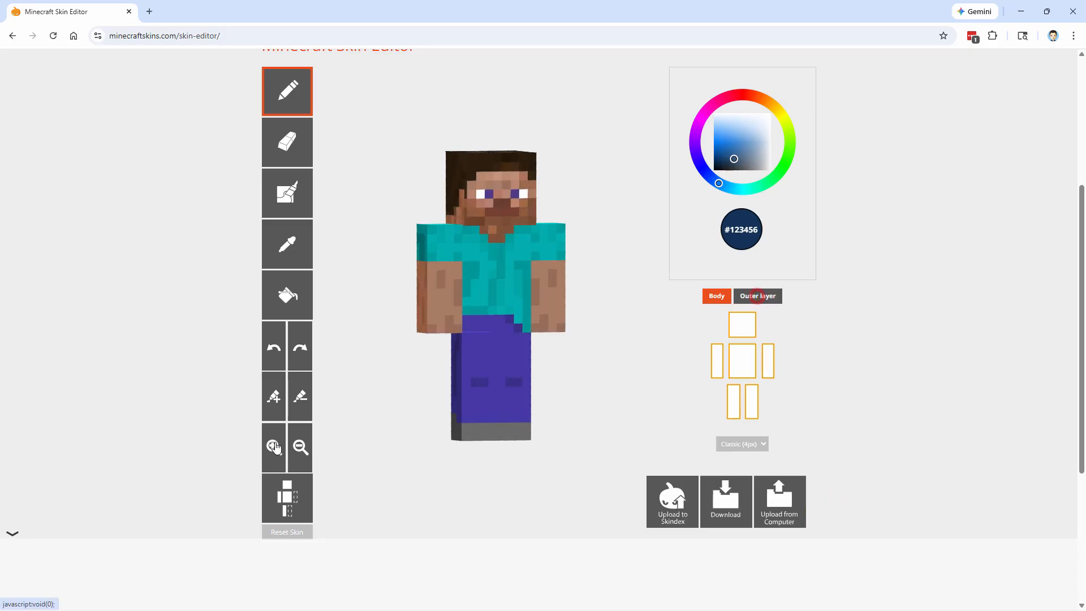
# With the Pencil tool, paint three horizontal #ffb700 stripes across the front of the torso
pyautogui.click(274, 447)
pyautogui.click(274, 445)
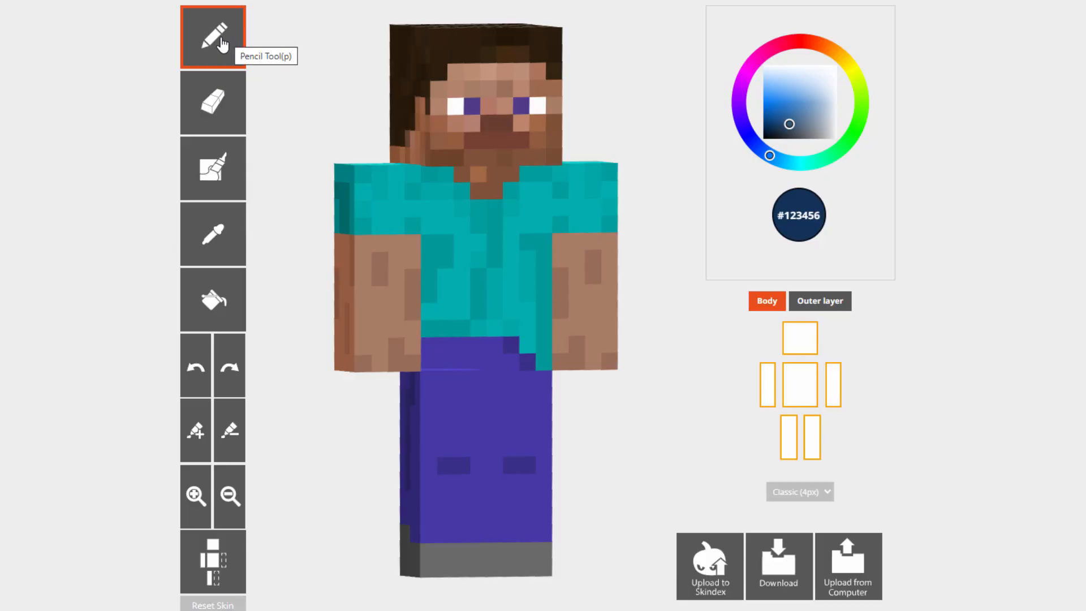
pyautogui.moveTo(837, 50); pyautogui.dragTo(839, 55)
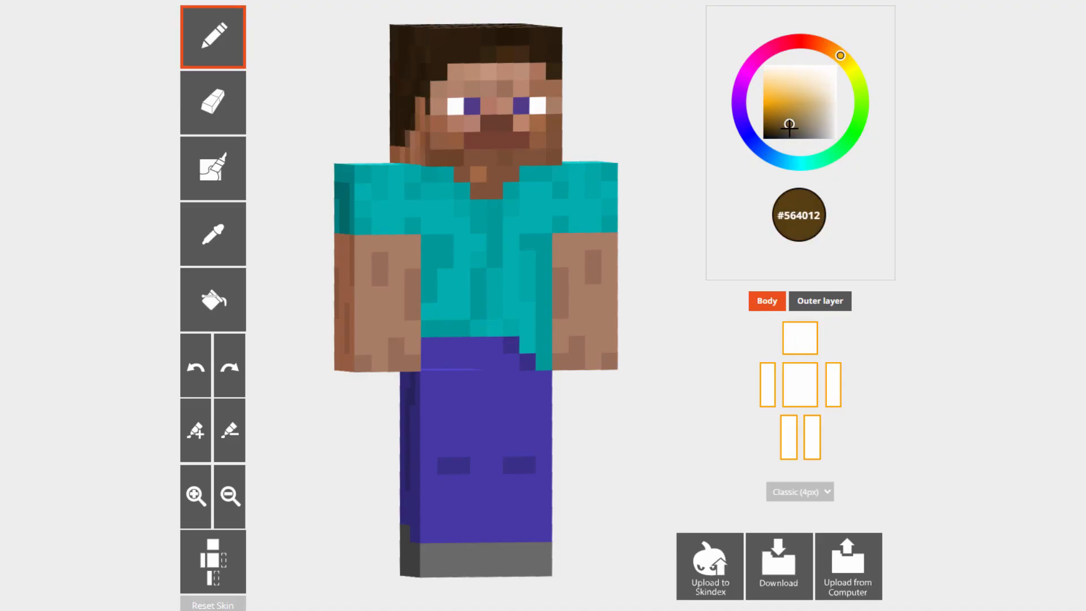
pyautogui.moveTo(789, 126); pyautogui.dragTo(762, 101)
pyautogui.moveTo(843, 57)
pyautogui.mouseDown()
pyautogui.moveTo(847, 136)
pyautogui.moveTo(856, 70)
pyautogui.moveTo(759, 48)
pyautogui.moveTo(778, 43)
pyautogui.moveTo(849, 67)
pyautogui.moveTo(844, 55)
pyautogui.mouseUp()
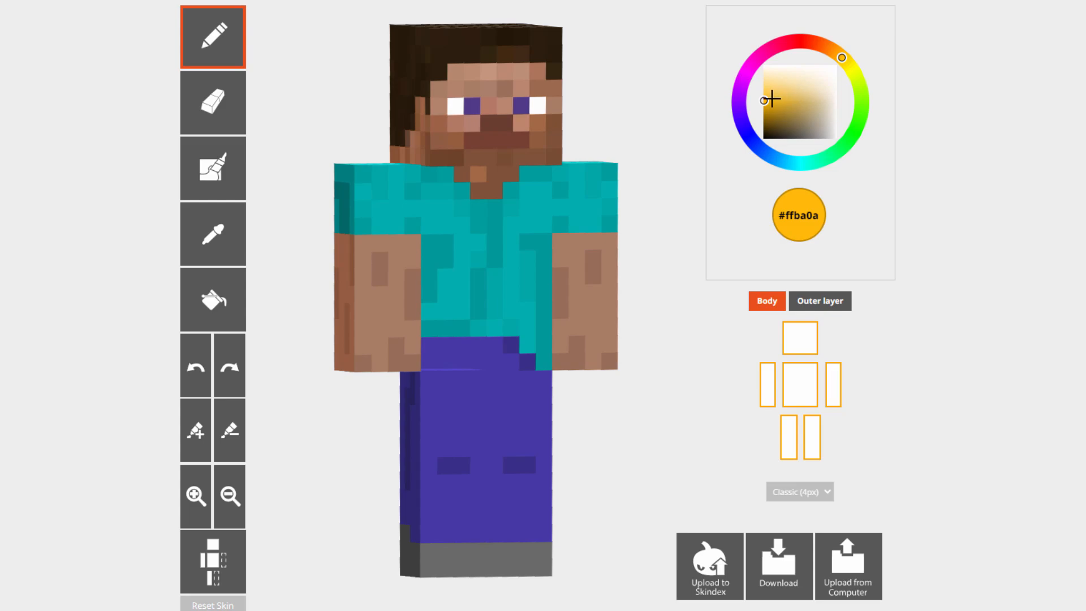
pyautogui.moveTo(772, 99)
pyautogui.mouseDown()
pyautogui.moveTo(763, 97)
pyautogui.moveTo(795, 93)
pyautogui.moveTo(728, 103)
pyautogui.moveTo(766, 72)
pyautogui.moveTo(768, 129)
pyautogui.moveTo(770, 103)
pyautogui.moveTo(826, 100)
pyautogui.moveTo(761, 102)
pyautogui.mouseUp()
pyautogui.moveTo(449, 216)
pyautogui.mouseDown()
pyautogui.moveTo(441, 210)
pyautogui.moveTo(535, 209)
pyautogui.mouseUp()
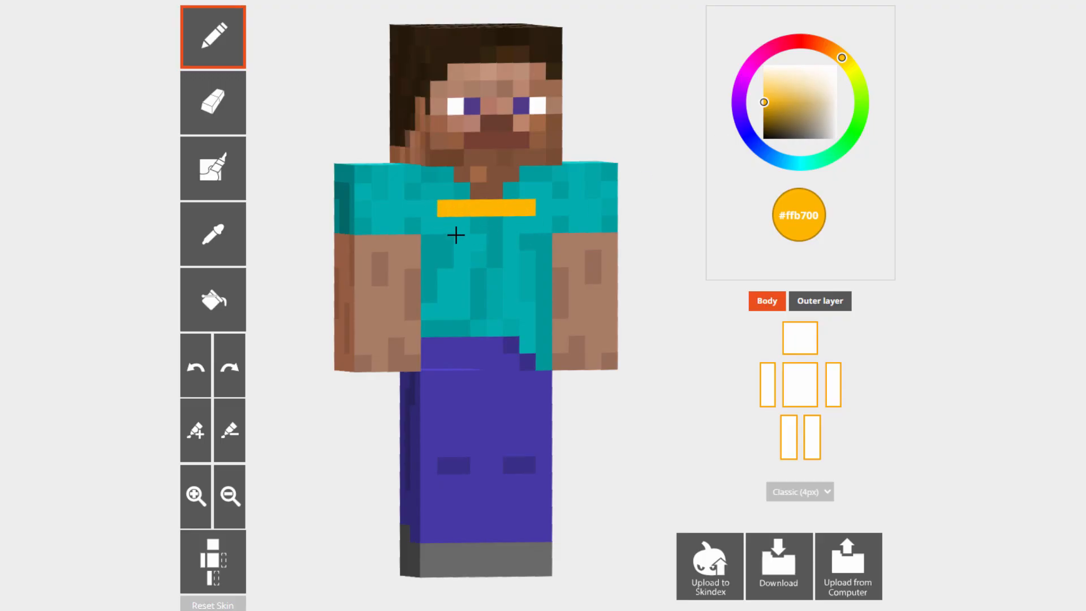
pyautogui.moveTo(447, 239); pyautogui.dragTo(520, 239)
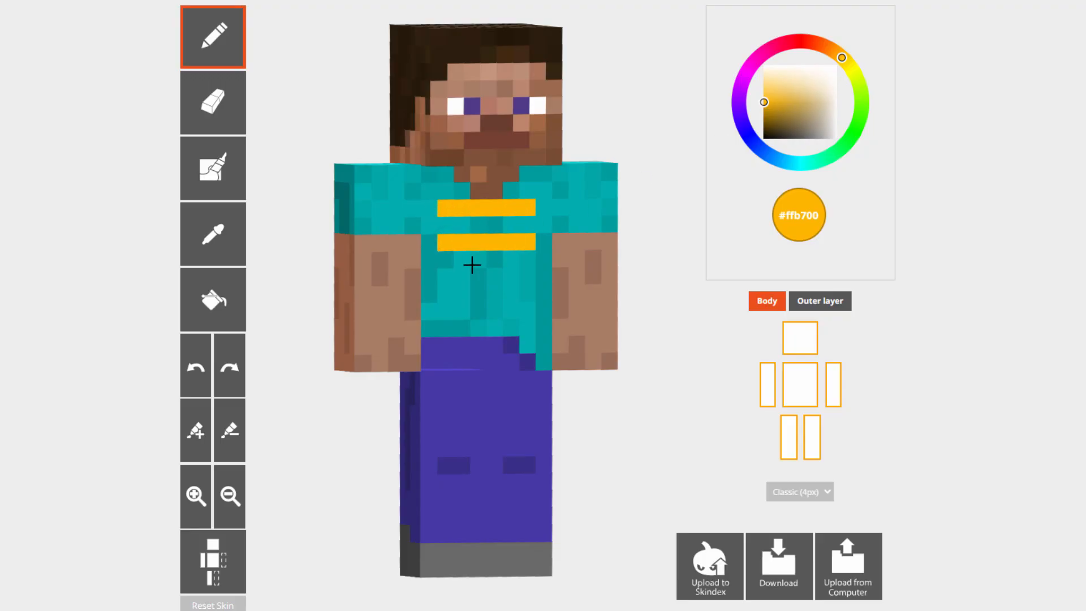
pyautogui.moveTo(443, 276); pyautogui.dragTo(534, 276)
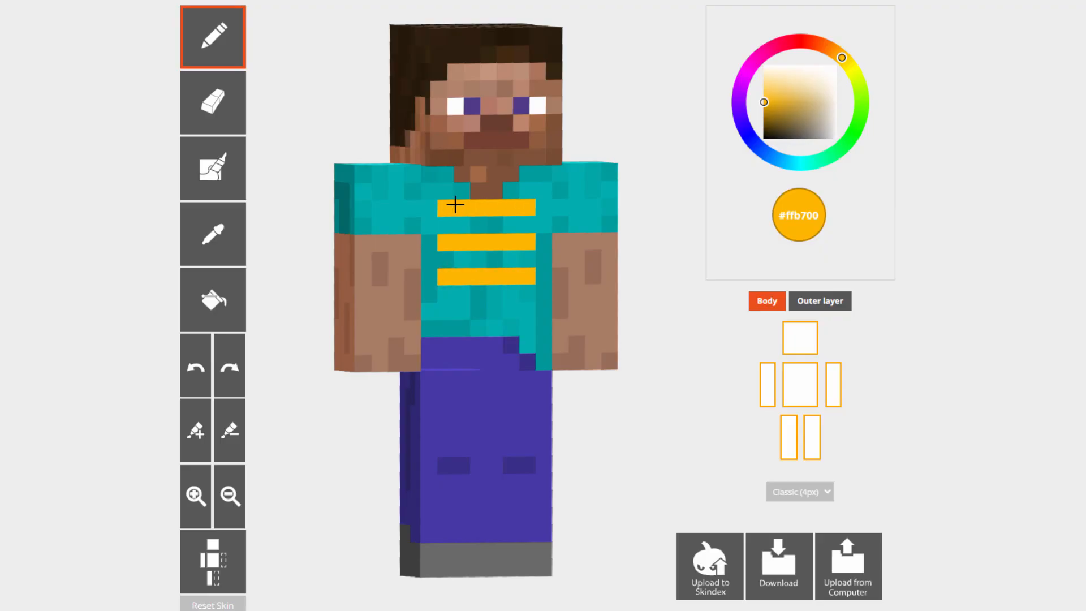
# Erase the upper two stripes on the chest and view the gaps from several angles
pyautogui.click(218, 108)
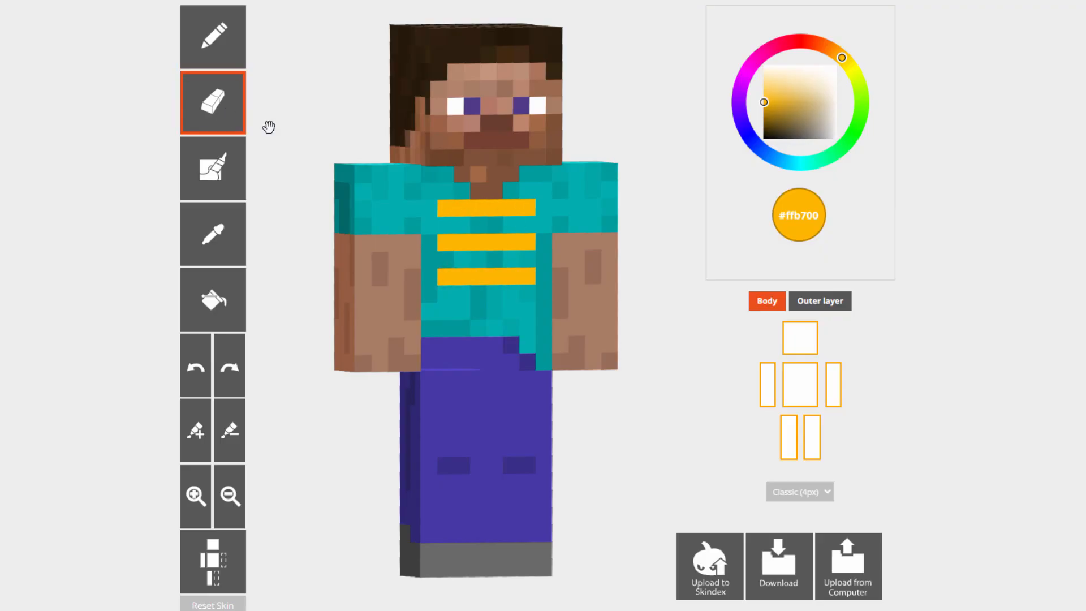
pyautogui.moveTo(467, 213)
pyautogui.mouseDown()
pyautogui.moveTo(446, 212)
pyautogui.moveTo(518, 212)
pyautogui.mouseUp()
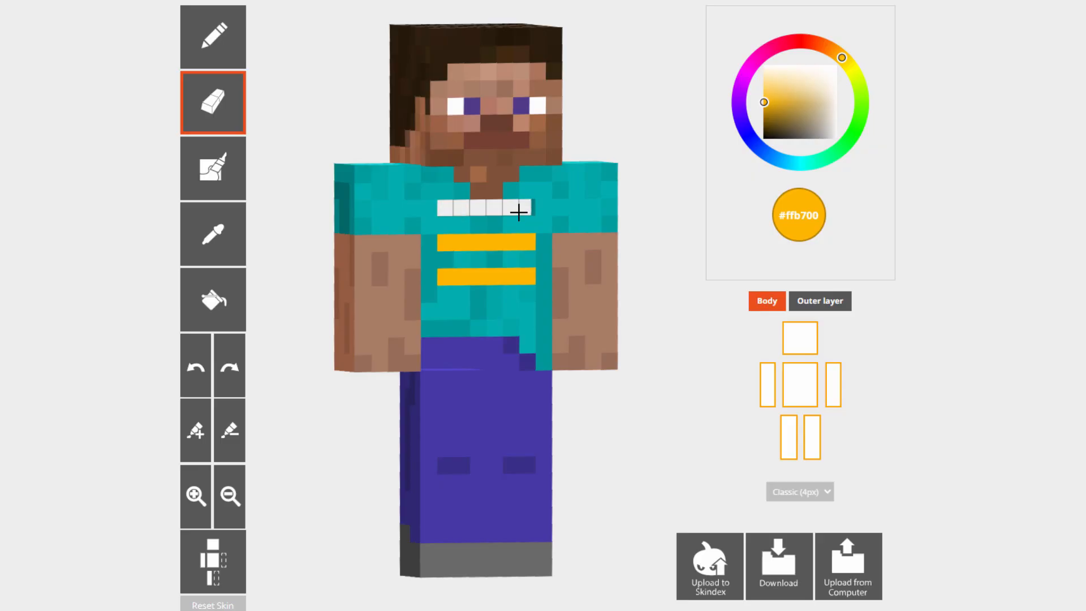
pyautogui.moveTo(453, 243); pyautogui.dragTo(532, 242)
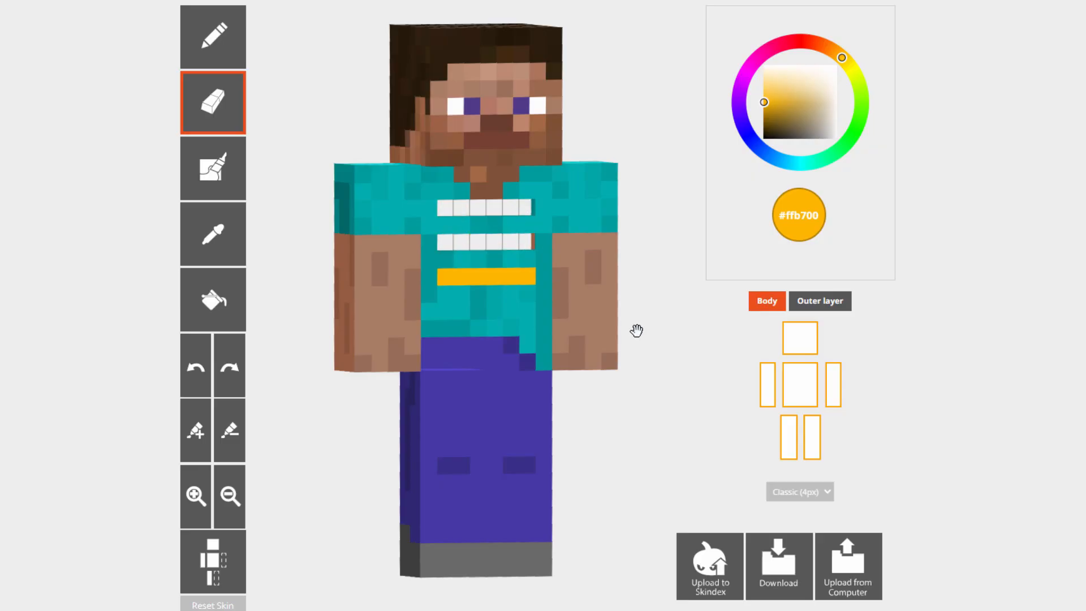
pyautogui.moveTo(638, 320)
pyautogui.mouseDown()
pyautogui.moveTo(671, 318)
pyautogui.moveTo(654, 342)
pyautogui.moveTo(558, 332)
pyautogui.moveTo(660, 318)
pyautogui.moveTo(591, 317)
pyautogui.moveTo(475, 260)
pyautogui.mouseUp()
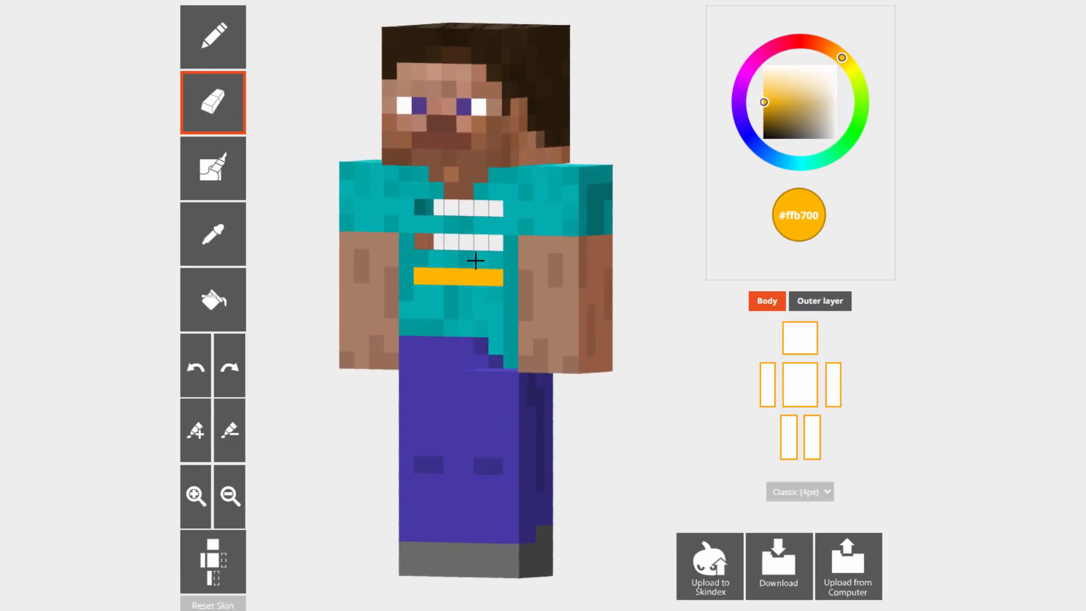
pyautogui.moveTo(643, 257); pyautogui.dragTo(638, 257)
pyautogui.moveTo(617, 306)
pyautogui.mouseDown()
pyautogui.moveTo(677, 301)
pyautogui.moveTo(671, 329)
pyautogui.moveTo(648, 335)
pyautogui.moveTo(615, 320)
pyautogui.mouseUp()
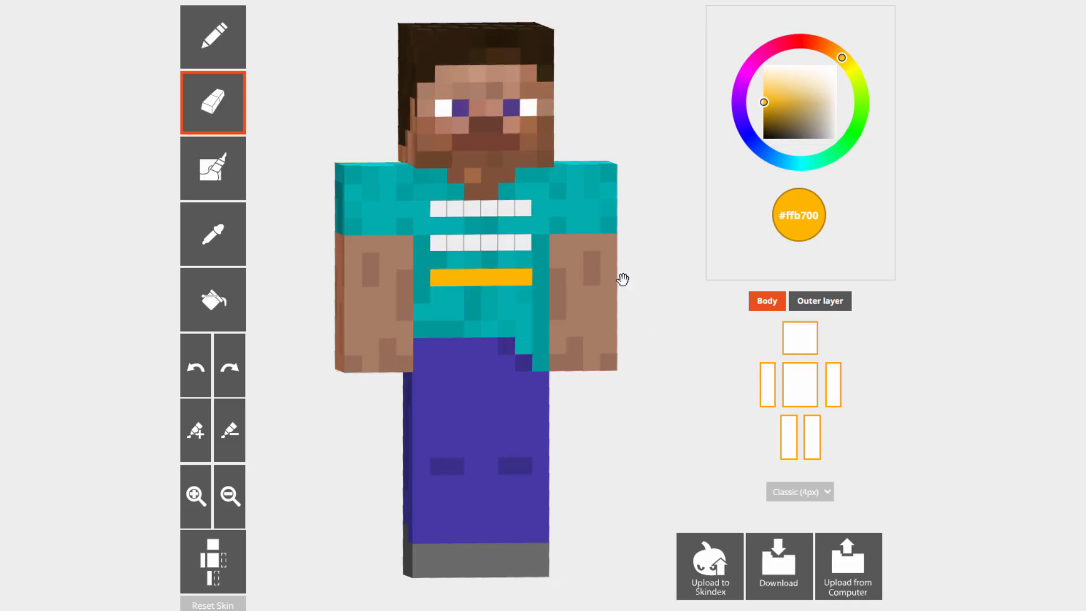
pyautogui.moveTo(623, 280); pyautogui.dragTo(582, 273)
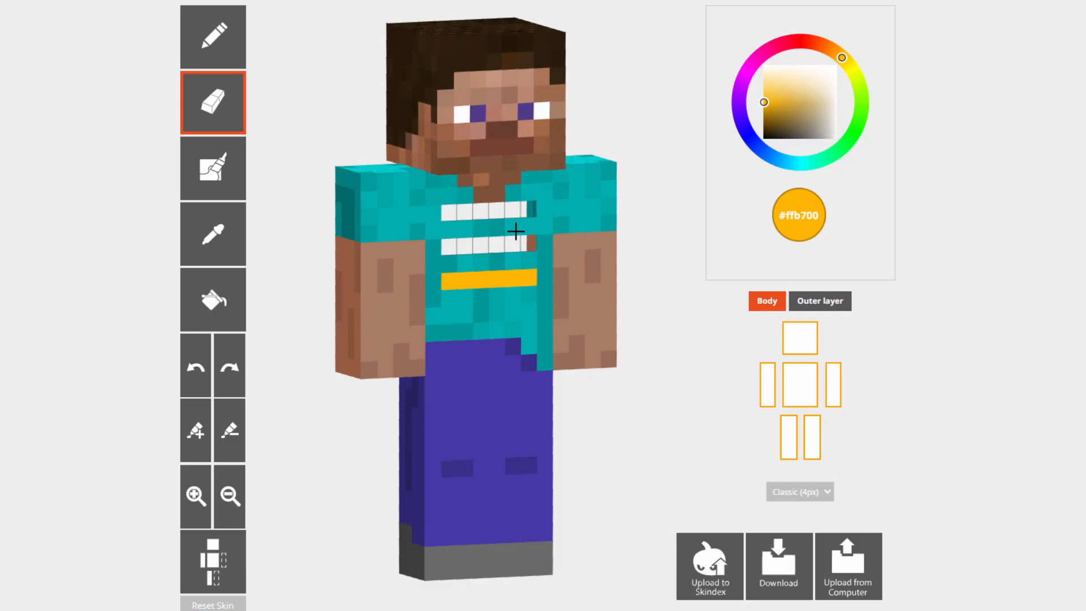
# Repaint the two erased chest stripes with the Pencil tool in #ffb700
pyautogui.moveTo(642, 250)
pyautogui.mouseDown()
pyautogui.moveTo(650, 243)
pyautogui.moveTo(671, 272)
pyautogui.moveTo(623, 271)
pyautogui.moveTo(654, 262)
pyautogui.mouseUp()
pyautogui.press('p')
pyautogui.moveTo(438, 208); pyautogui.dragTo(522, 211)
pyautogui.moveTo(450, 244); pyautogui.dragTo(526, 243)
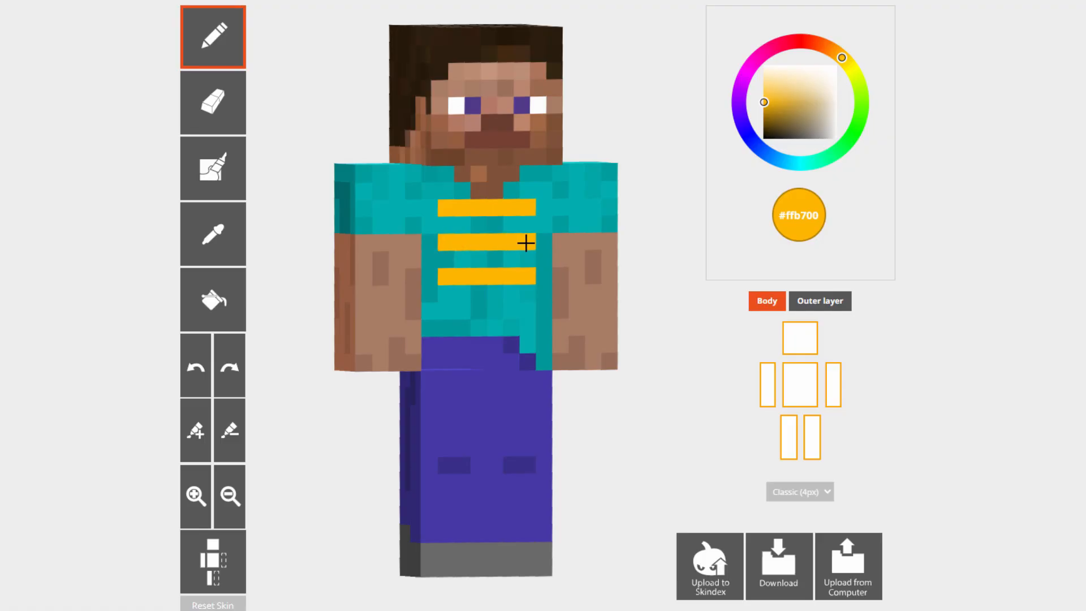
# Brush shade-varied #ffb700 below the stripes, and cover it, the torso front and the leg fronts with shade-varied purple #4007c0
pyautogui.click(229, 185)
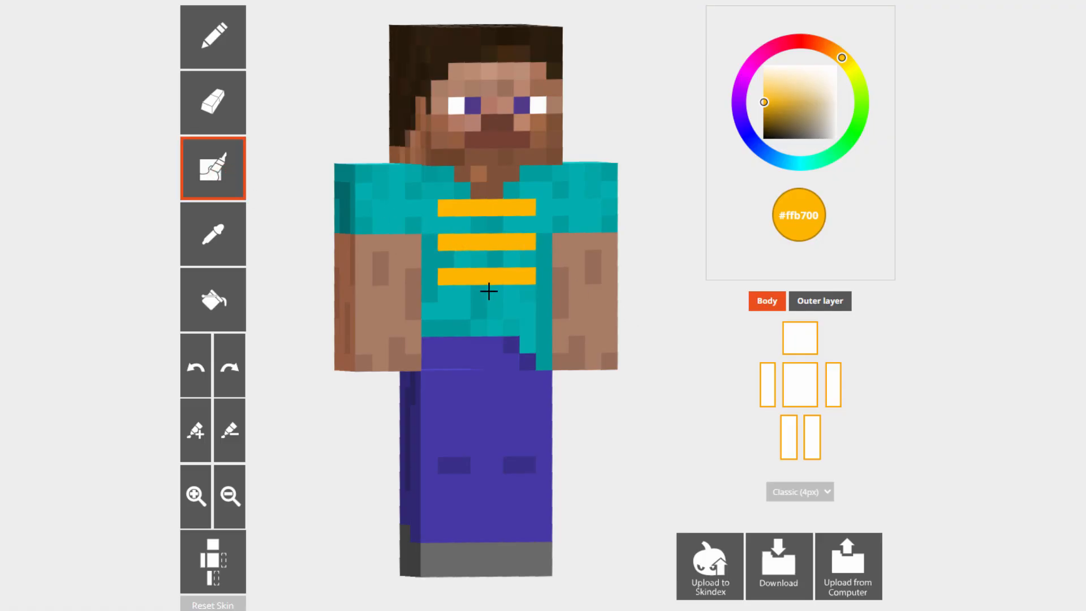
pyautogui.moveTo(442, 304)
pyautogui.mouseDown()
pyautogui.moveTo(492, 303)
pyautogui.moveTo(448, 323)
pyautogui.moveTo(507, 347)
pyautogui.moveTo(448, 370)
pyautogui.moveTo(455, 427)
pyautogui.moveTo(474, 430)
pyautogui.moveTo(471, 464)
pyautogui.moveTo(498, 482)
pyautogui.moveTo(517, 369)
pyautogui.moveTo(453, 308)
pyautogui.moveTo(485, 242)
pyautogui.moveTo(463, 224)
pyautogui.moveTo(451, 289)
pyautogui.moveTo(526, 282)
pyautogui.moveTo(449, 305)
pyautogui.moveTo(464, 212)
pyautogui.moveTo(508, 267)
pyautogui.moveTo(544, 257)
pyautogui.moveTo(485, 293)
pyautogui.moveTo(453, 292)
pyautogui.mouseUp()
pyautogui.click(741, 115)
pyautogui.click(768, 109)
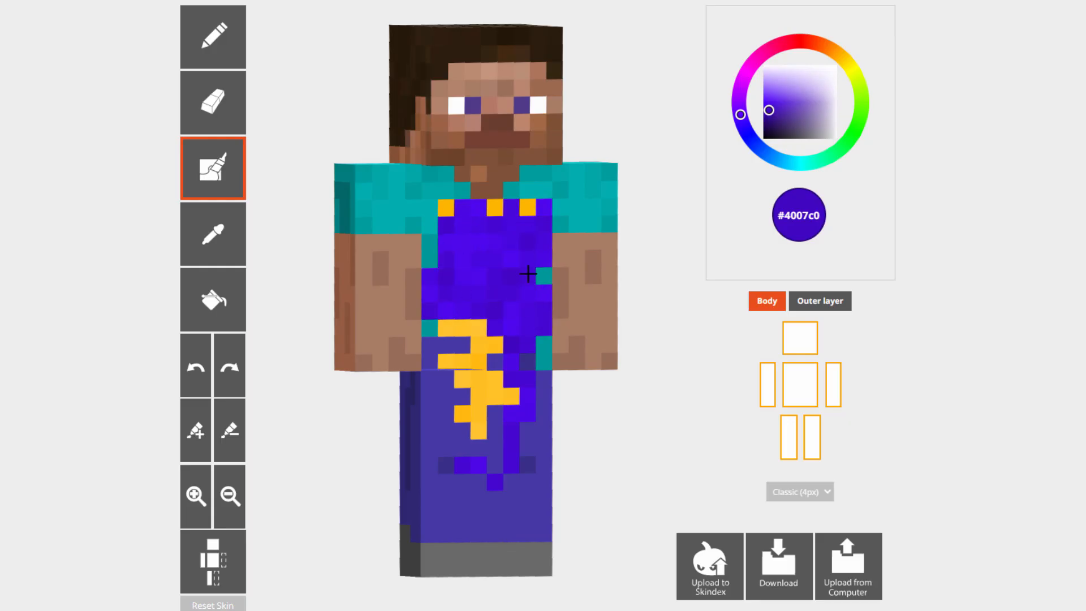
pyautogui.moveTo(528, 273); pyautogui.dragTo(538, 286)
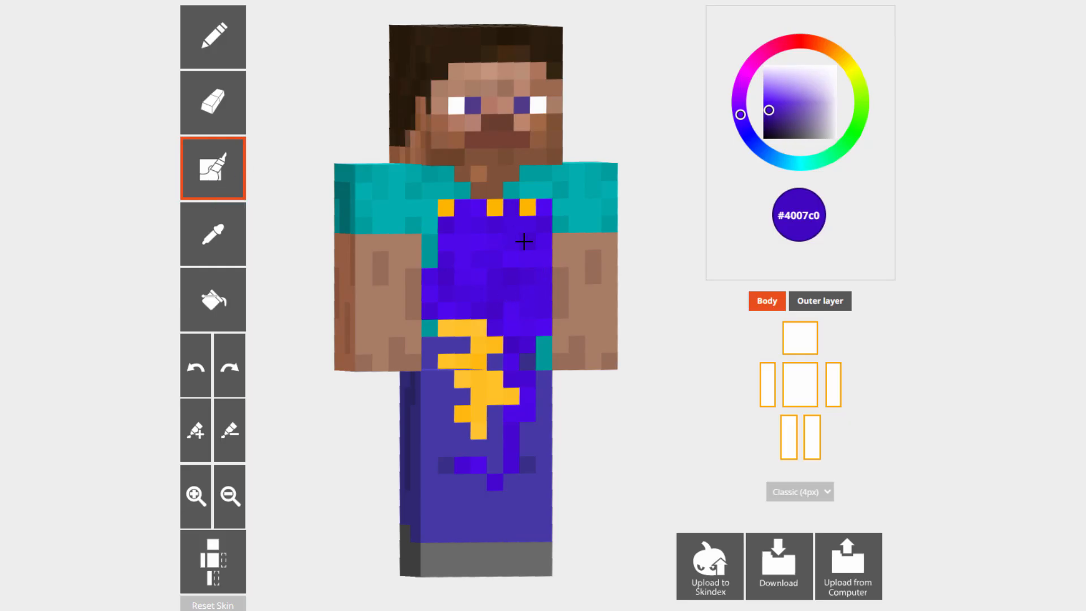
pyautogui.moveTo(426, 192)
pyautogui.mouseDown()
pyautogui.moveTo(430, 249)
pyautogui.moveTo(533, 205)
pyautogui.mouseUp()
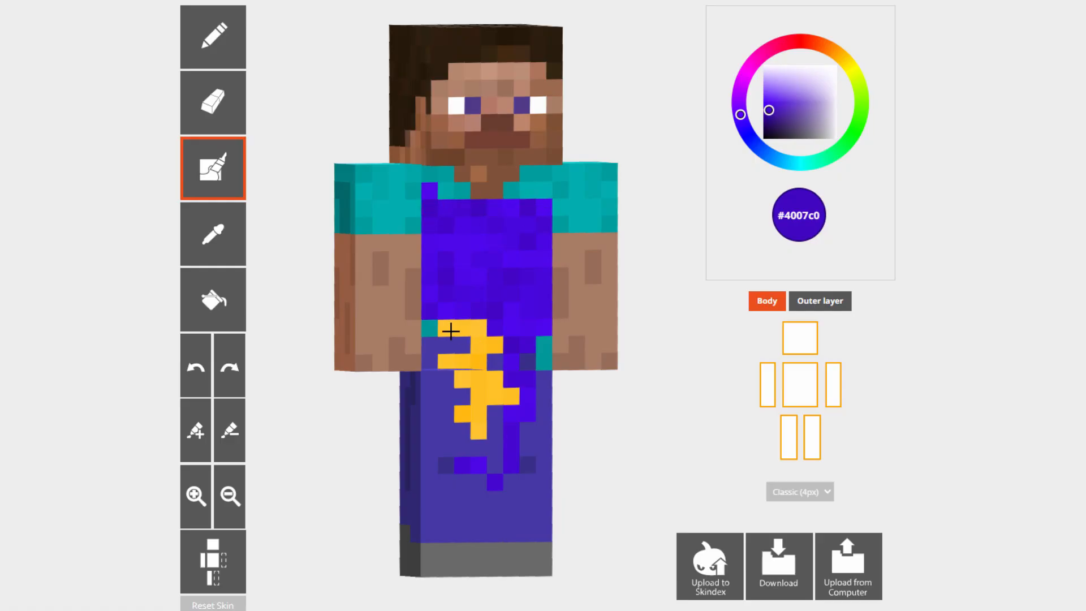
pyautogui.moveTo(450, 330)
pyautogui.mouseDown()
pyautogui.moveTo(443, 323)
pyautogui.moveTo(497, 346)
pyautogui.moveTo(462, 372)
pyautogui.moveTo(495, 377)
pyautogui.moveTo(506, 396)
pyautogui.moveTo(475, 410)
pyautogui.moveTo(475, 427)
pyautogui.mouseUp()
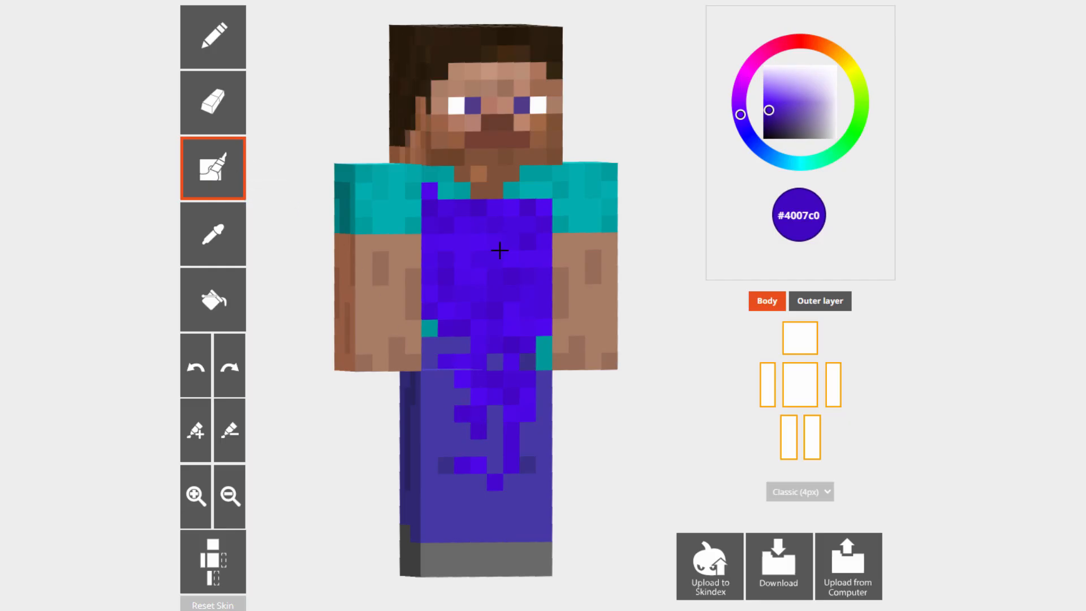
pyautogui.moveTo(462, 434)
pyautogui.mouseDown()
pyautogui.moveTo(434, 502)
pyautogui.moveTo(446, 390)
pyautogui.moveTo(481, 521)
pyautogui.moveTo(529, 501)
pyautogui.moveTo(487, 260)
pyautogui.mouseUp()
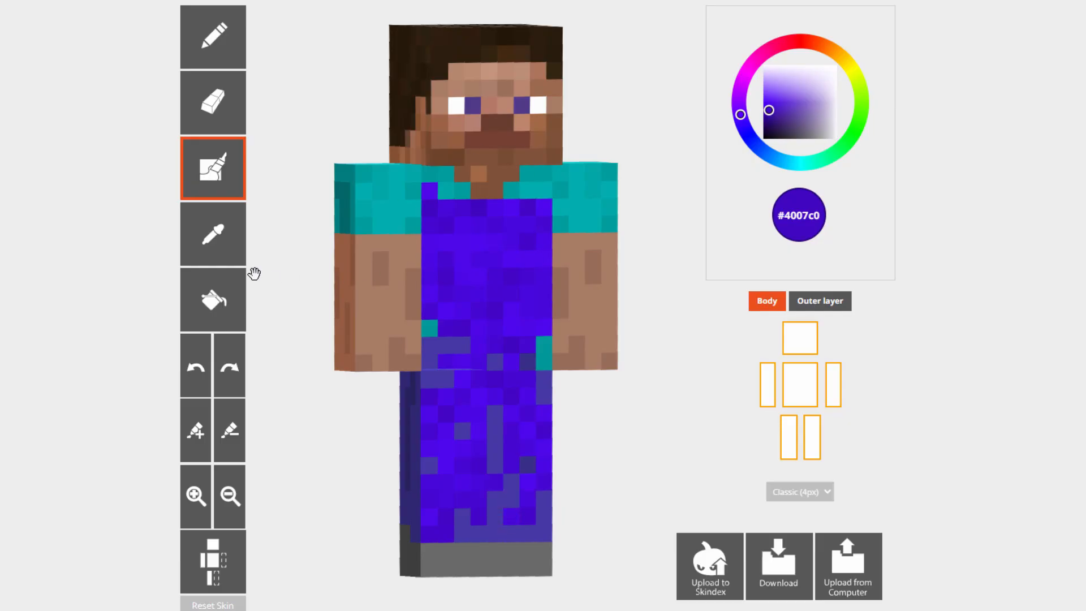
# Pick teal #00aeae from the character's sleeve and fill the front and outer side of the left arm with it
pyautogui.click(212, 234)
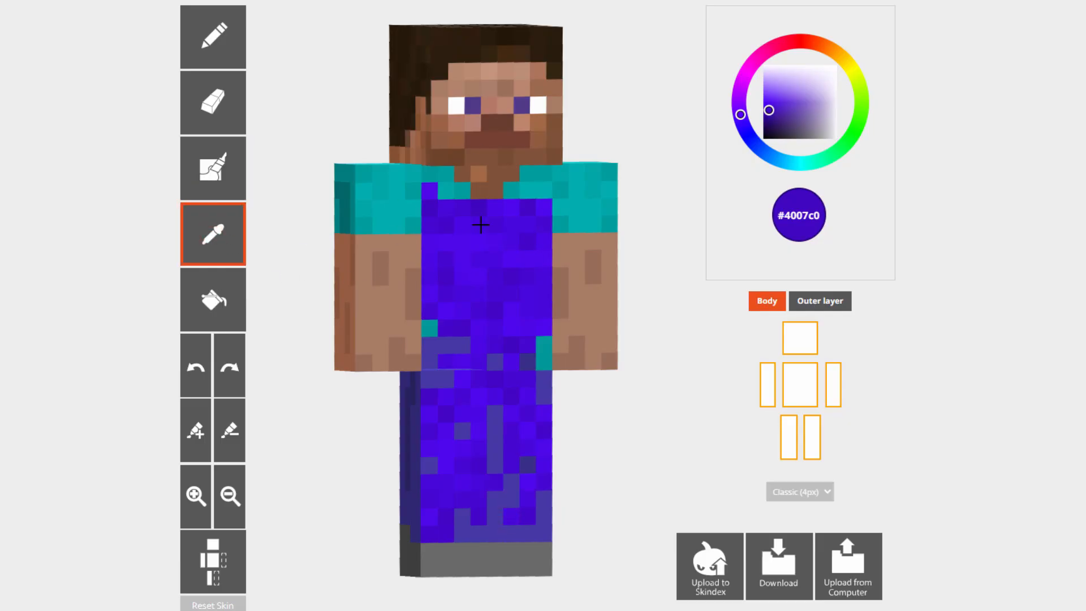
pyautogui.click(579, 205)
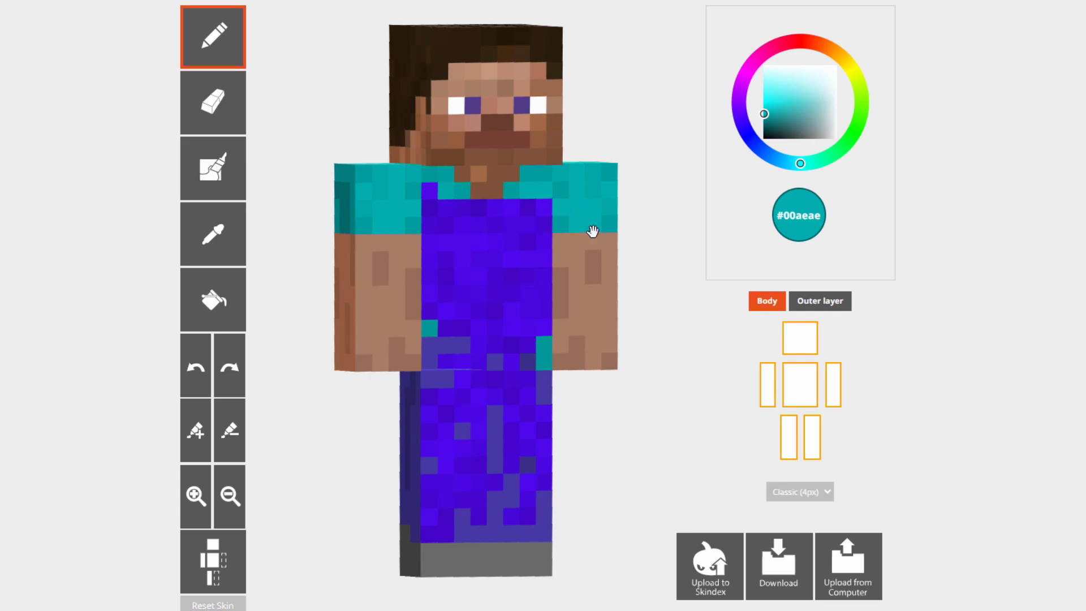
pyautogui.click(215, 299)
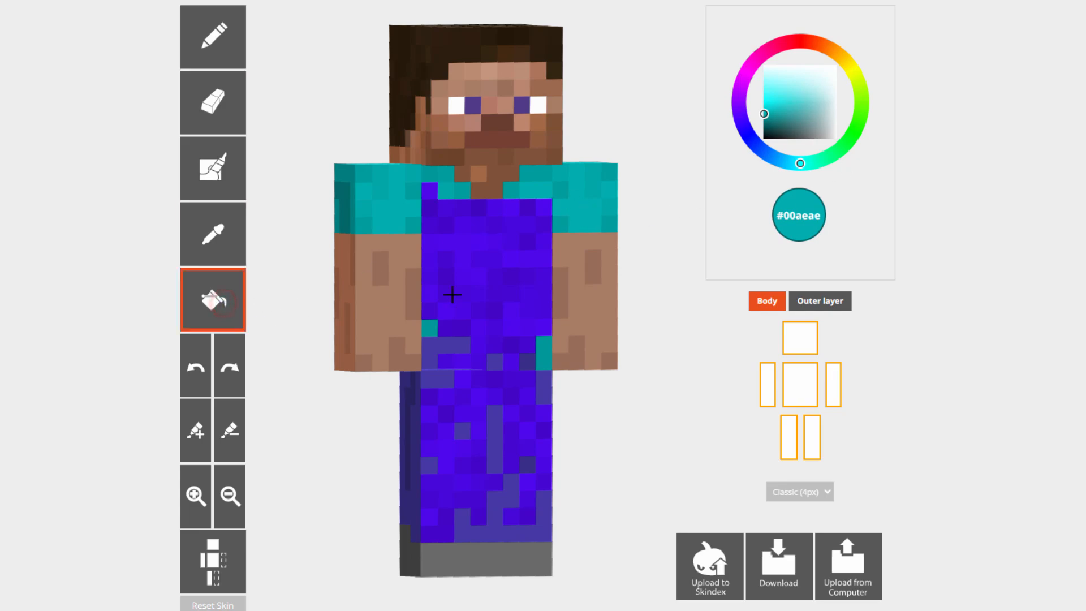
pyautogui.click(580, 279)
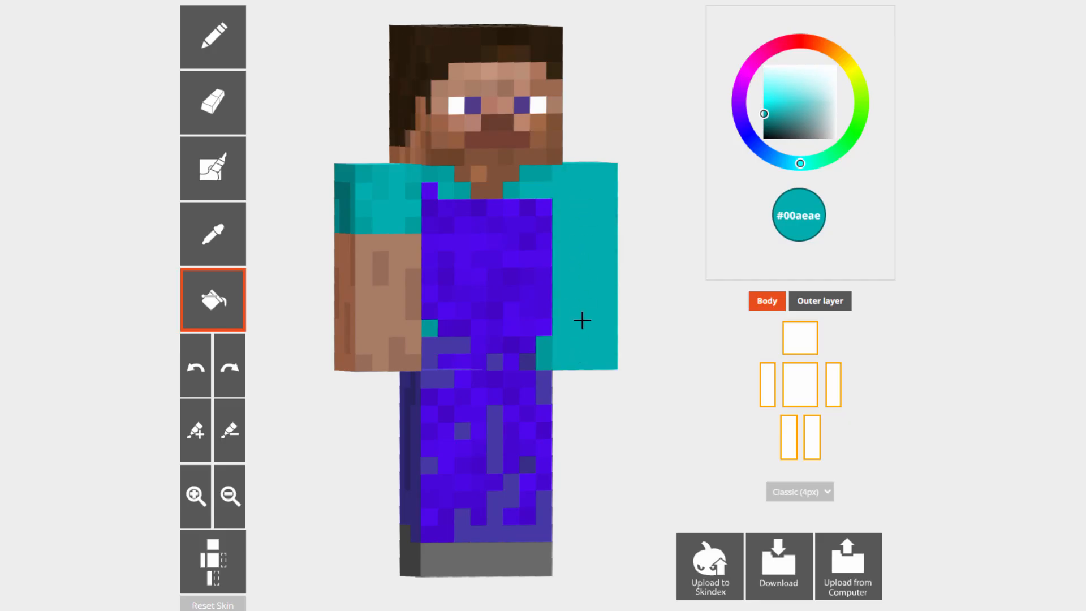
pyautogui.moveTo(669, 401); pyautogui.dragTo(570, 429)
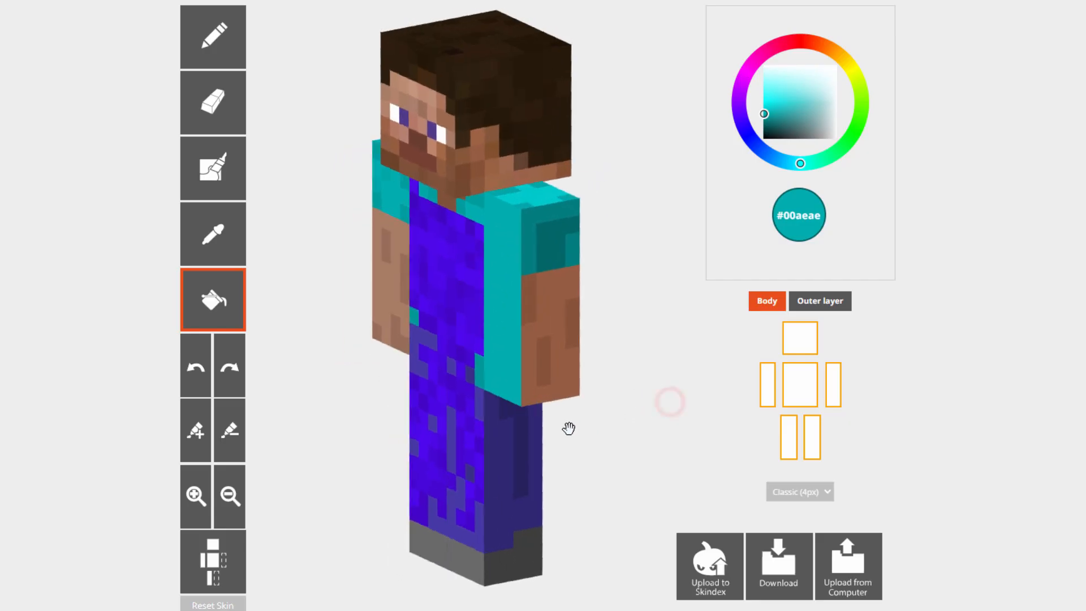
pyautogui.click(546, 334)
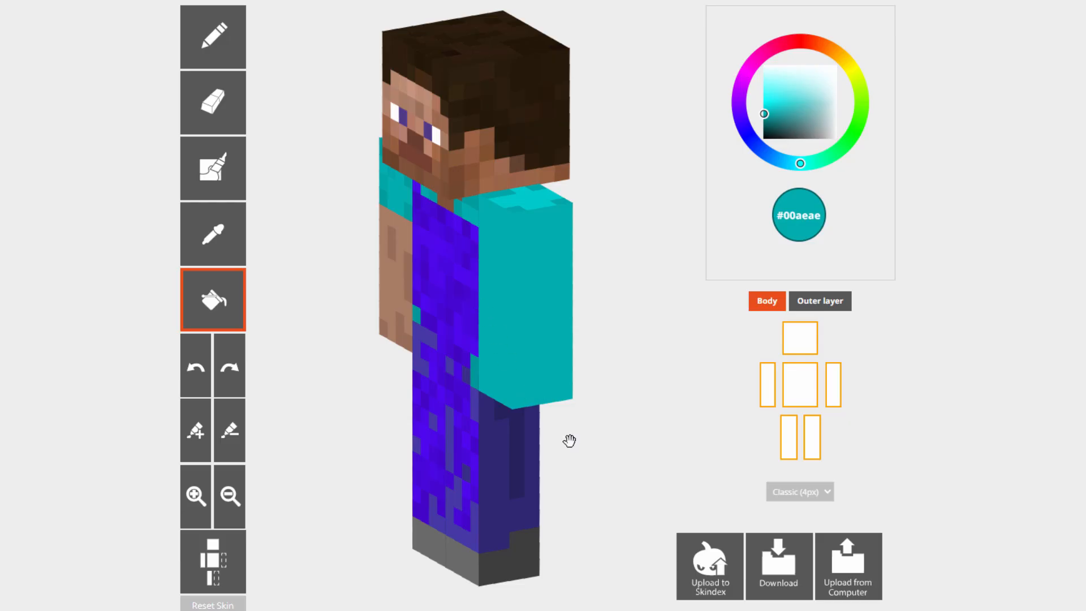
# Fill the backs of both arms and the outer side and front of the right arm with #00aeae
pyautogui.moveTo(569, 440); pyautogui.dragTo(486, 396)
pyautogui.click(388, 323)
pyautogui.click(600, 301)
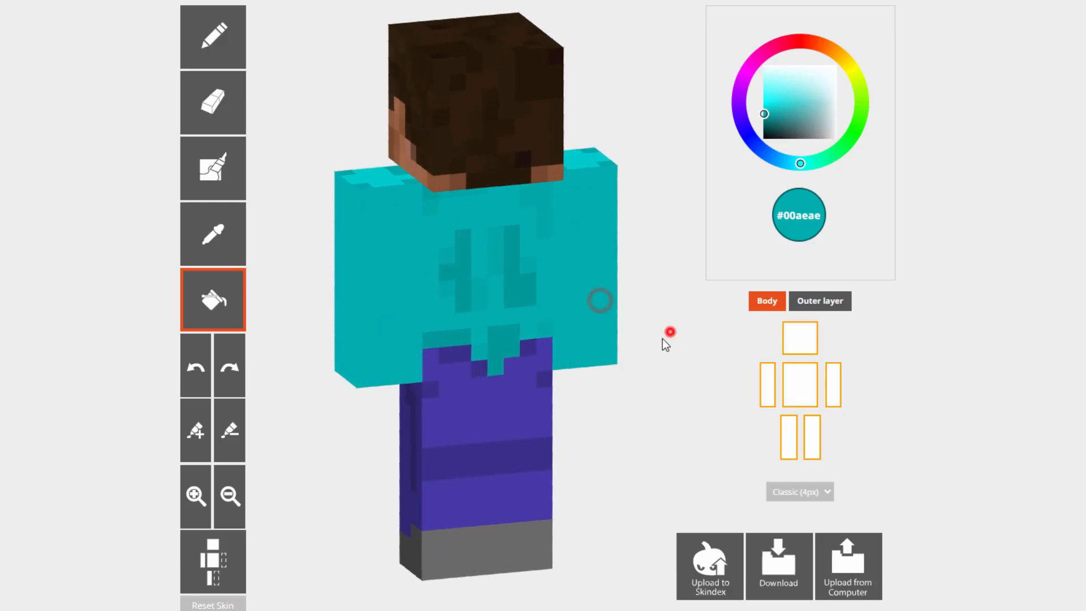
pyautogui.moveTo(664, 339); pyautogui.dragTo(577, 352)
pyautogui.click(561, 342)
pyautogui.moveTo(682, 365)
pyautogui.mouseDown()
pyautogui.moveTo(598, 359)
pyautogui.moveTo(621, 347)
pyautogui.moveTo(604, 340)
pyautogui.moveTo(622, 328)
pyautogui.mouseUp()
pyautogui.click(461, 313)
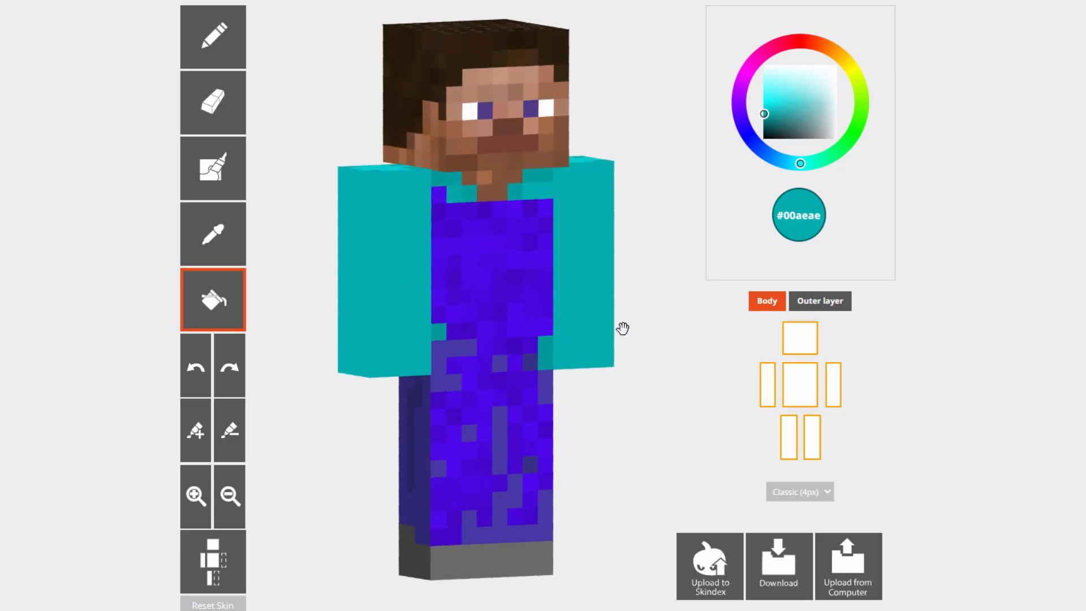
# Fill the front and back of the torso with solid #00aeae
pyautogui.click(527, 288)
pyautogui.moveTo(362, 410)
pyautogui.mouseDown()
pyautogui.moveTo(560, 412)
pyautogui.moveTo(565, 380)
pyautogui.moveTo(489, 294)
pyautogui.mouseUp()
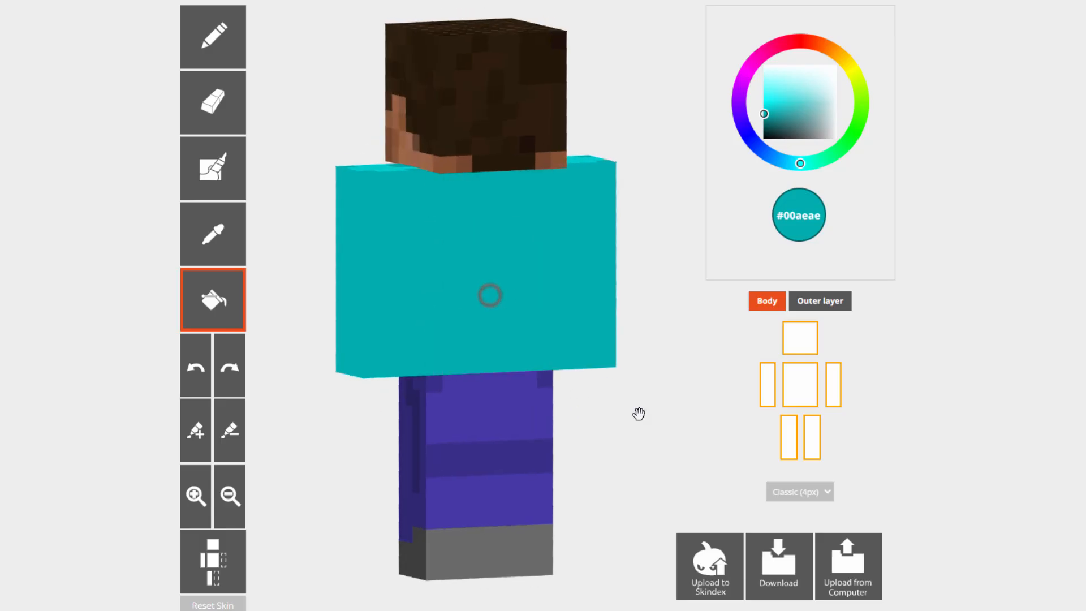
pyautogui.moveTo(660, 413); pyautogui.dragTo(439, 431)
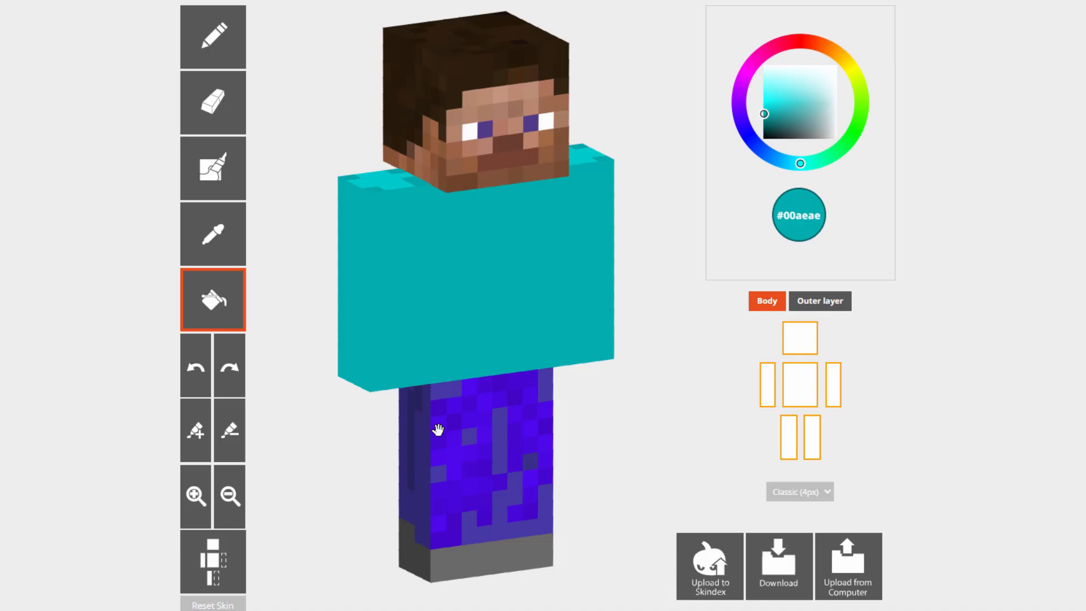
# Brush shade-varied teal #00aeae over the fronts of the torso and both arms to texture them
pyautogui.click(215, 171)
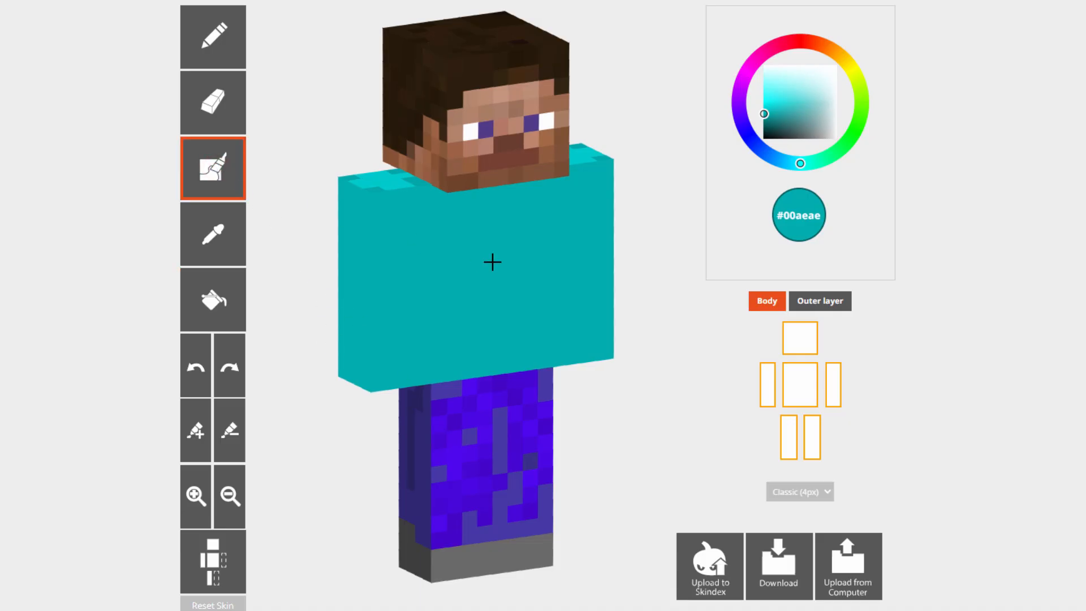
pyautogui.moveTo(469, 218)
pyautogui.mouseDown()
pyautogui.moveTo(460, 222)
pyautogui.moveTo(499, 291)
pyautogui.moveTo(465, 244)
pyautogui.moveTo(478, 203)
pyautogui.moveTo(553, 194)
pyautogui.moveTo(571, 334)
pyautogui.moveTo(521, 364)
pyautogui.moveTo(381, 368)
pyautogui.moveTo(404, 368)
pyautogui.moveTo(373, 289)
pyautogui.moveTo(376, 206)
pyautogui.moveTo(426, 216)
pyautogui.moveTo(390, 215)
pyautogui.moveTo(408, 300)
pyautogui.moveTo(528, 327)
pyautogui.moveTo(582, 181)
pyautogui.mouseUp()
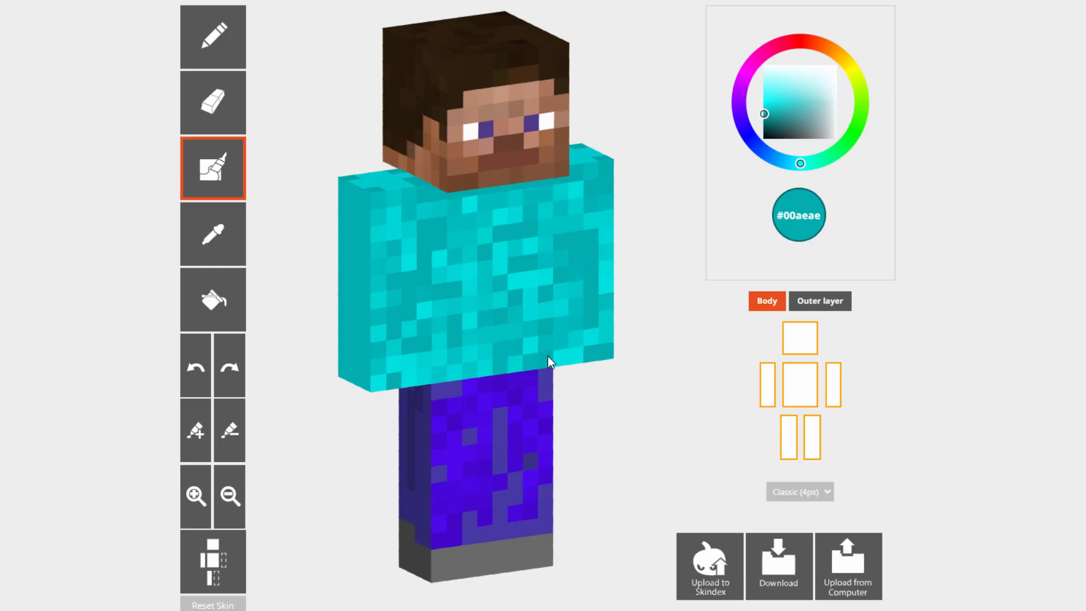
pyautogui.moveTo(547, 355); pyautogui.dragTo(605, 339)
# Mix the golden brown #af7c28 as the paint colour for the shade-varying brush
pyautogui.moveTo(666, 349)
pyautogui.mouseDown()
pyautogui.moveTo(645, 349)
pyautogui.moveTo(652, 335)
pyautogui.mouseUp()
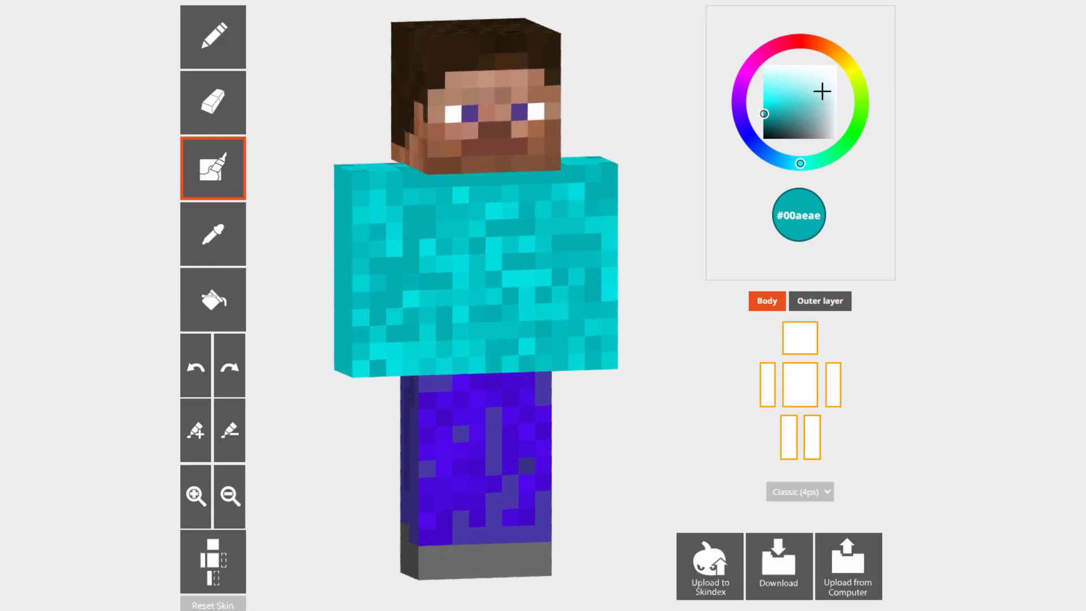
pyautogui.click(842, 67)
pyautogui.click(786, 97)
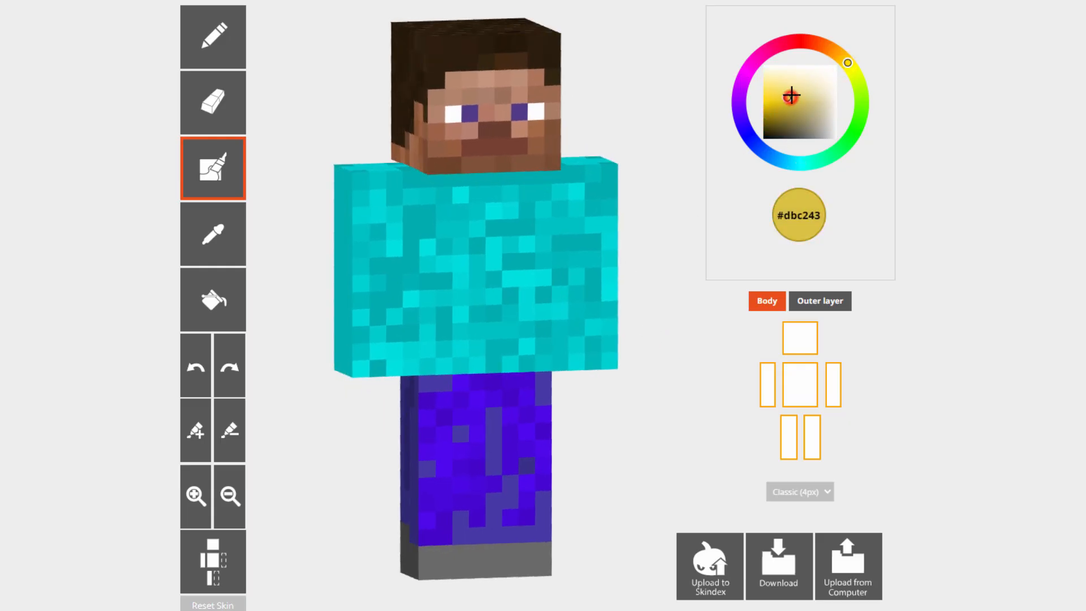
pyautogui.moveTo(848, 62); pyautogui.dragTo(839, 54)
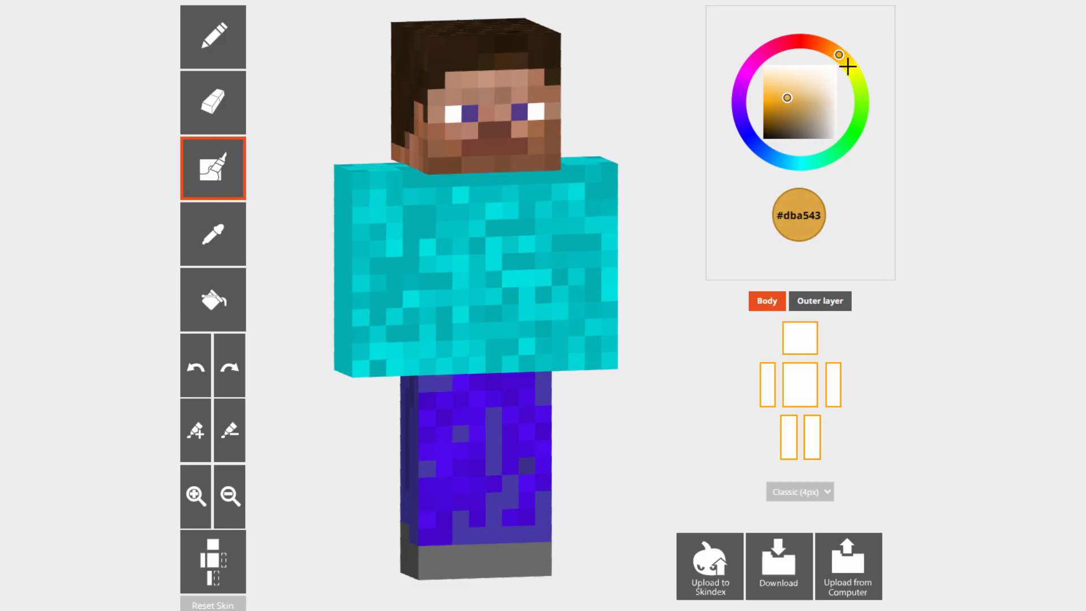
pyautogui.moveTo(840, 56); pyautogui.dragTo(837, 53)
pyautogui.moveTo(785, 100)
pyautogui.mouseDown()
pyautogui.moveTo(781, 130)
pyautogui.moveTo(780, 80)
pyautogui.moveTo(781, 109)
pyautogui.moveTo(790, 108)
pyautogui.mouseUp()
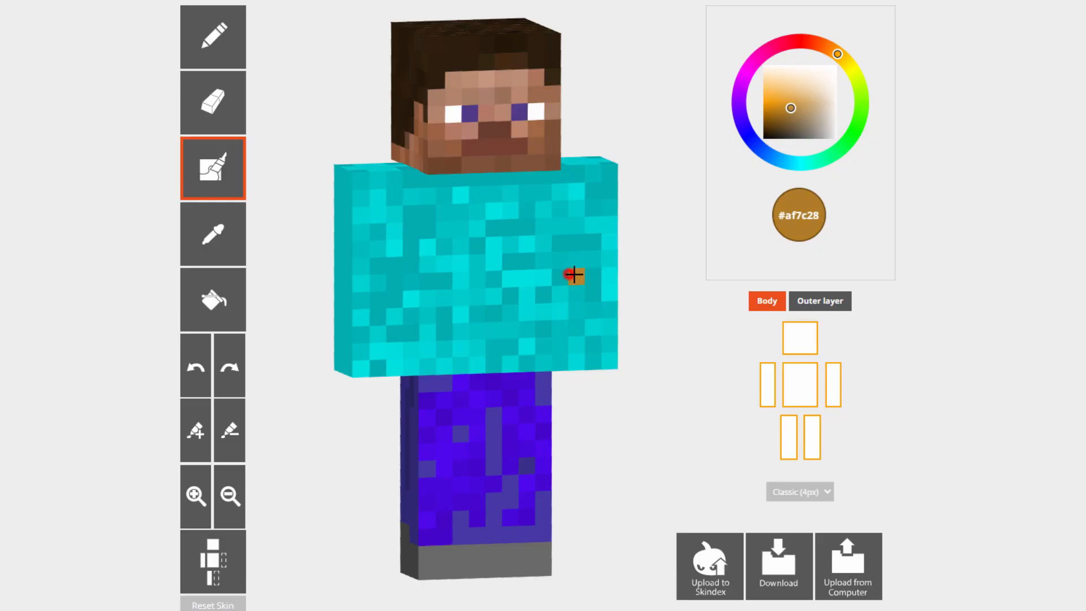
# Brush shade-varied #af7c28 over the front, outer side and back of the left forearm
pyautogui.moveTo(574, 274)
pyautogui.mouseDown()
pyautogui.moveTo(606, 274)
pyautogui.moveTo(562, 294)
pyautogui.moveTo(599, 305)
pyautogui.moveTo(602, 328)
pyautogui.mouseUp()
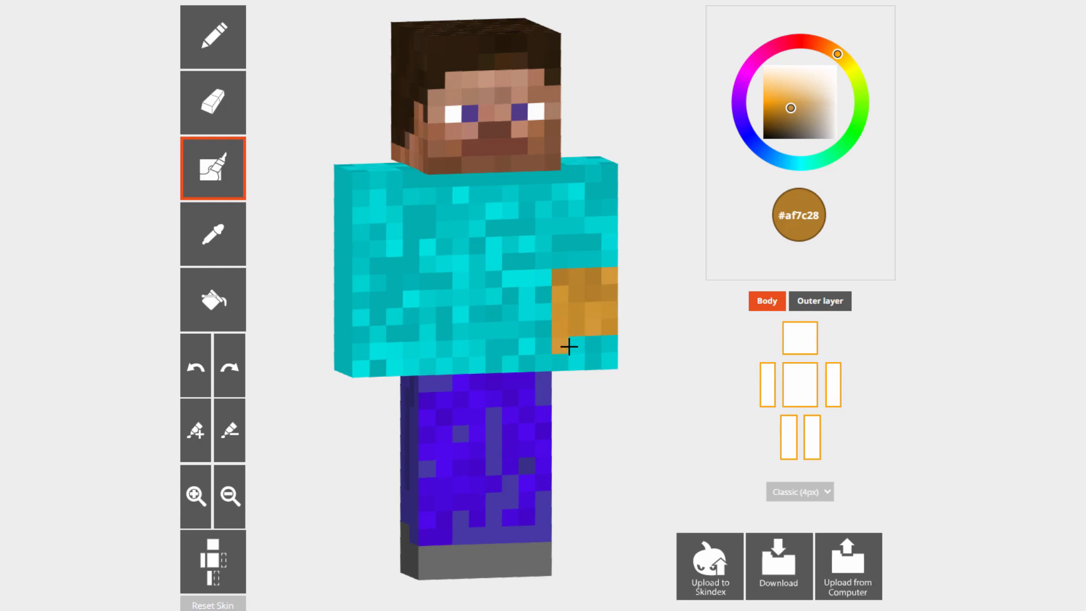
pyautogui.moveTo(611, 346); pyautogui.dragTo(544, 316, button='right')
pyautogui.moveTo(525, 291)
pyautogui.mouseDown()
pyautogui.moveTo(570, 303)
pyautogui.moveTo(537, 312)
pyautogui.moveTo(559, 343)
pyautogui.moveTo(548, 376)
pyautogui.mouseUp()
pyautogui.moveTo(673, 383); pyautogui.dragTo(514, 338, button='right')
pyautogui.moveTo(411, 294)
pyautogui.mouseDown()
pyautogui.moveTo(433, 287)
pyautogui.moveTo(445, 299)
pyautogui.moveTo(419, 328)
pyautogui.mouseUp()
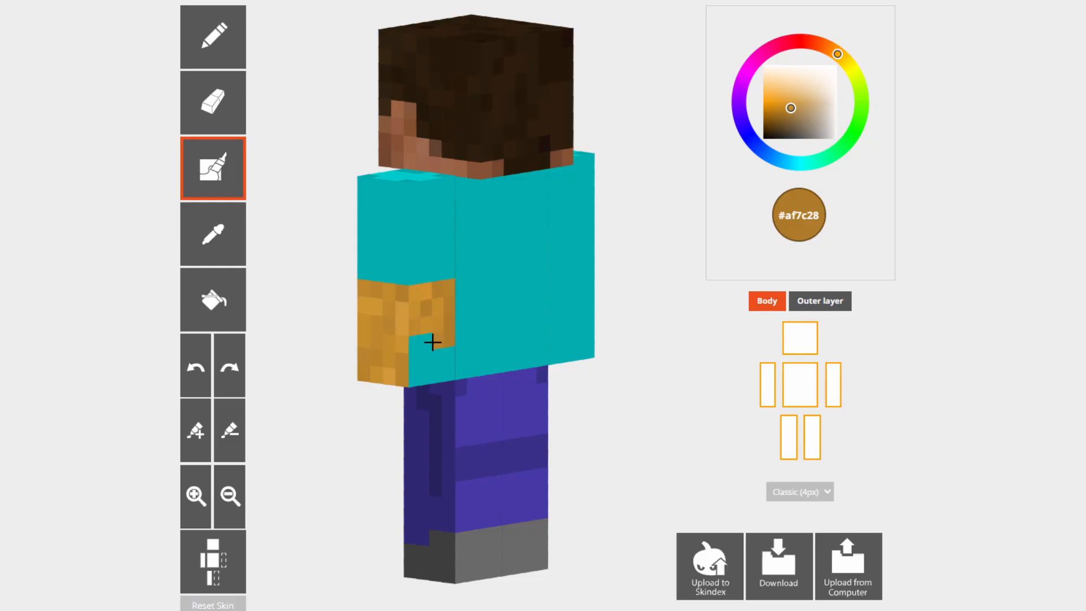
pyautogui.moveTo(427, 374); pyautogui.dragTo(406, 374)
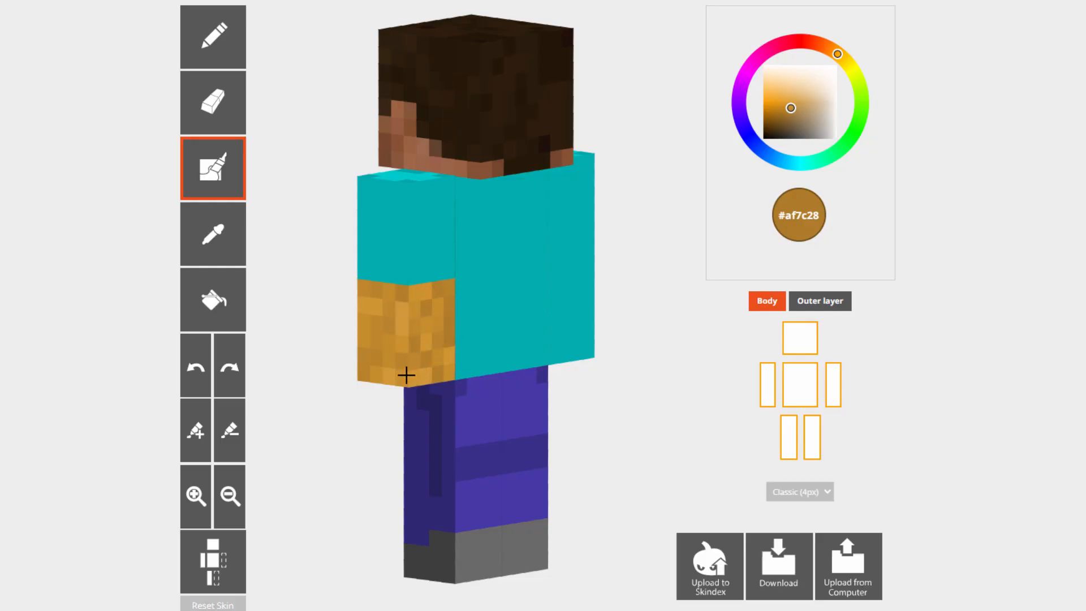
# Hide the torso and brush #af7c28 over the inner side of the left forearm
pyautogui.moveTo(578, 425); pyautogui.dragTo(633, 338)
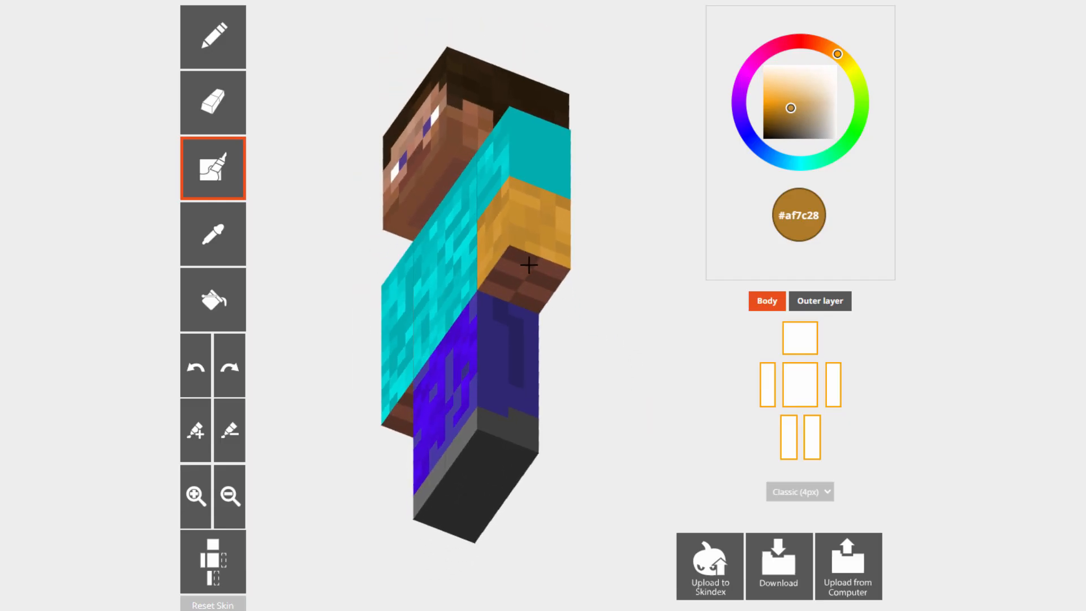
pyautogui.moveTo(587, 299); pyautogui.dragTo(669, 371)
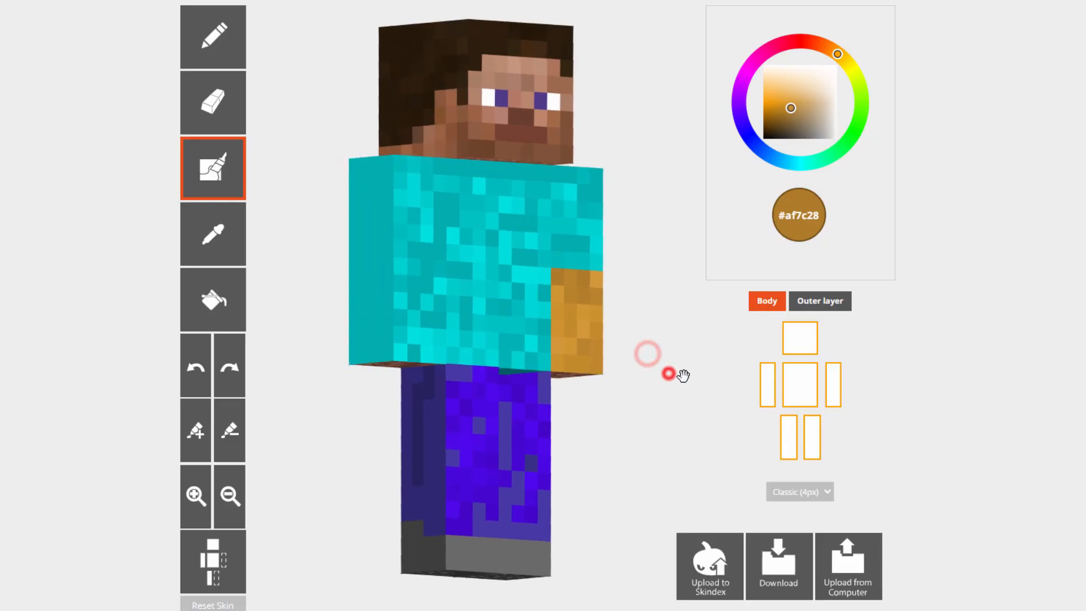
pyautogui.moveTo(647, 304); pyautogui.dragTo(658, 301)
pyautogui.click(799, 375)
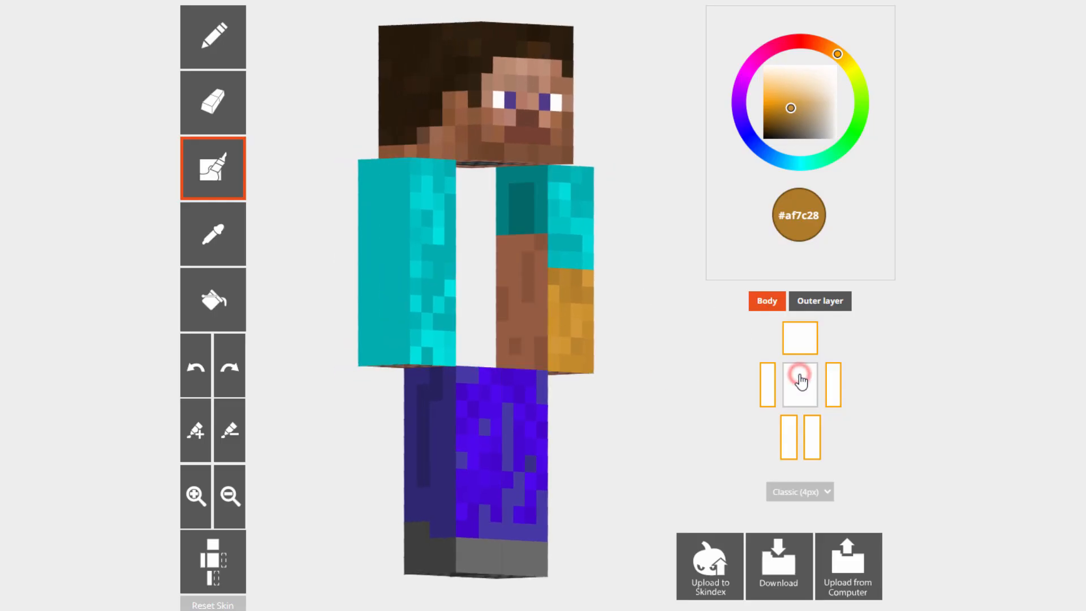
pyautogui.moveTo(542, 278)
pyautogui.mouseDown()
pyautogui.moveTo(503, 281)
pyautogui.moveTo(538, 305)
pyautogui.moveTo(501, 313)
pyautogui.moveTo(529, 324)
pyautogui.moveTo(501, 345)
pyautogui.moveTo(509, 356)
pyautogui.mouseUp()
# Brush shade-varied #af7c28 over all sides of the right forearm, matching the height of the left one
pyautogui.moveTo(651, 430); pyautogui.dragTo(595, 426)
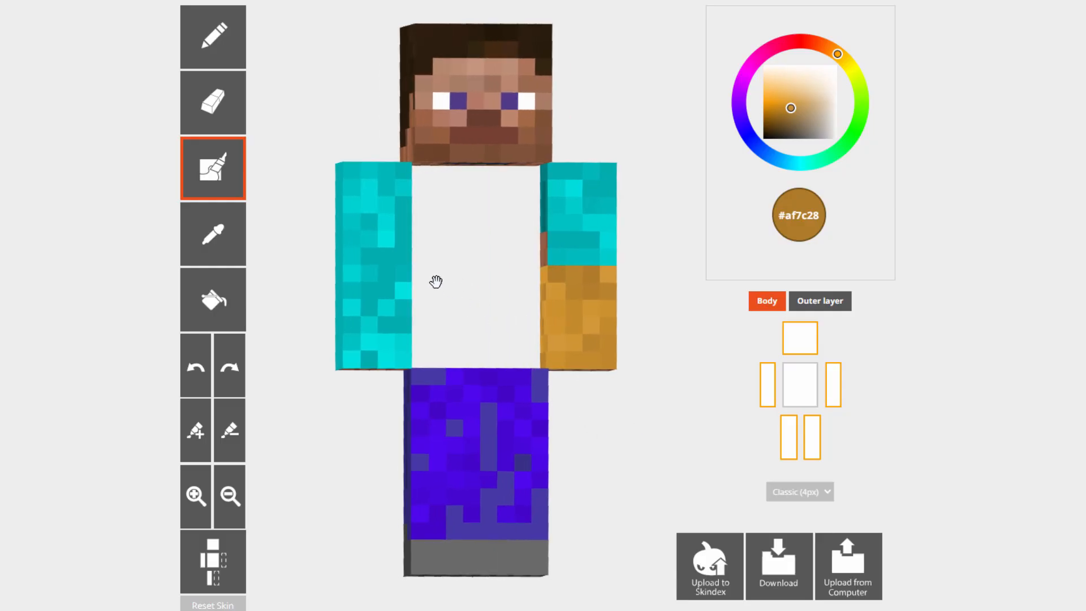
pyautogui.moveTo(406, 272)
pyautogui.mouseDown()
pyautogui.moveTo(344, 279)
pyautogui.moveTo(412, 290)
pyautogui.moveTo(352, 306)
pyautogui.moveTo(402, 323)
pyautogui.moveTo(344, 328)
pyautogui.moveTo(403, 342)
pyautogui.moveTo(346, 357)
pyautogui.moveTo(407, 354)
pyautogui.mouseUp()
pyautogui.moveTo(480, 320)
pyautogui.mouseDown()
pyautogui.moveTo(412, 305)
pyautogui.moveTo(441, 279)
pyautogui.moveTo(441, 303)
pyautogui.moveTo(422, 310)
pyautogui.moveTo(423, 300)
pyautogui.moveTo(431, 357)
pyautogui.moveTo(409, 368)
pyautogui.mouseUp()
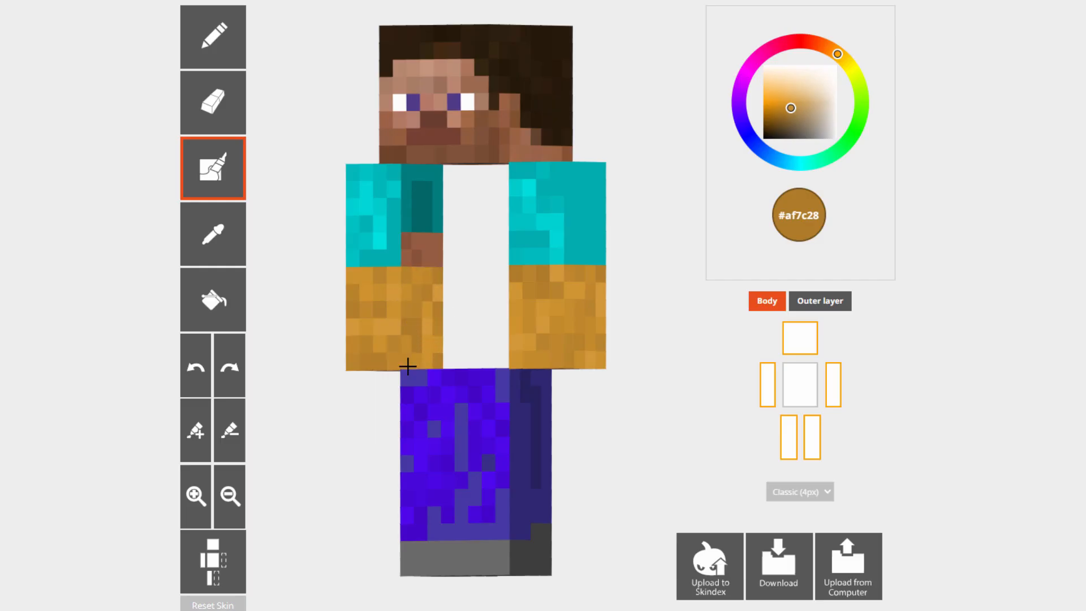
pyautogui.moveTo(359, 393)
pyautogui.mouseDown()
pyautogui.moveTo(480, 399)
pyautogui.moveTo(497, 359)
pyautogui.mouseUp()
pyautogui.moveTo(484, 285)
pyautogui.mouseDown()
pyautogui.moveTo(431, 283)
pyautogui.moveTo(489, 299)
pyautogui.moveTo(494, 313)
pyautogui.moveTo(426, 317)
pyautogui.moveTo(493, 356)
pyautogui.moveTo(434, 363)
pyautogui.moveTo(509, 381)
pyautogui.moveTo(577, 274)
pyautogui.moveTo(552, 296)
pyautogui.moveTo(599, 315)
pyautogui.moveTo(560, 358)
pyautogui.moveTo(564, 368)
pyautogui.mouseUp()
pyautogui.moveTo(575, 422); pyautogui.dragTo(364, 415)
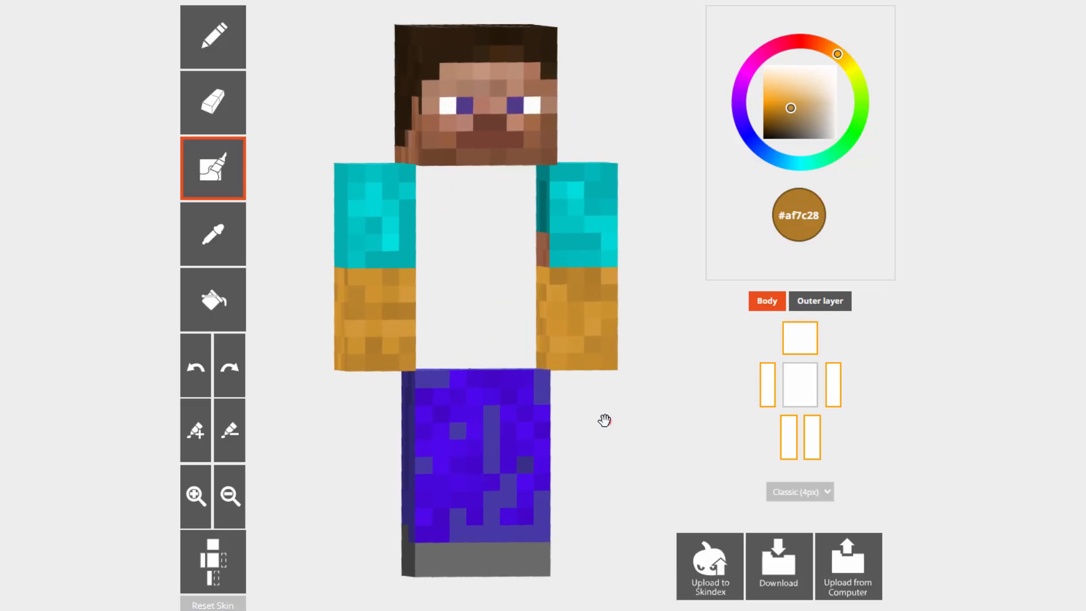
pyautogui.moveTo(606, 422)
pyautogui.mouseDown()
pyautogui.moveTo(638, 422)
pyautogui.moveTo(607, 421)
pyautogui.mouseUp()
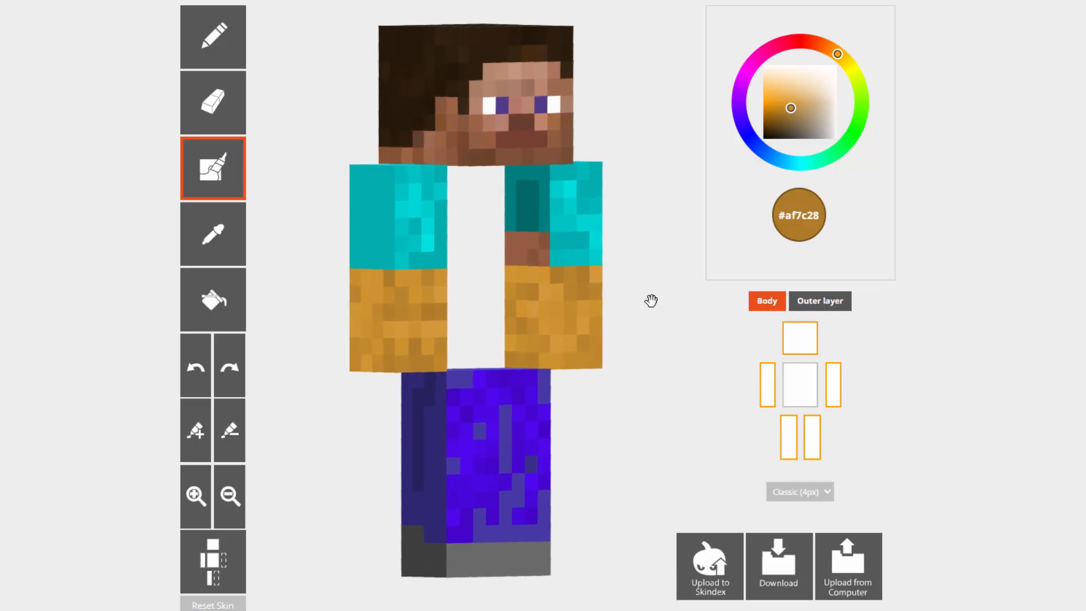
pyautogui.moveTo(651, 300); pyautogui.dragTo(455, 256)
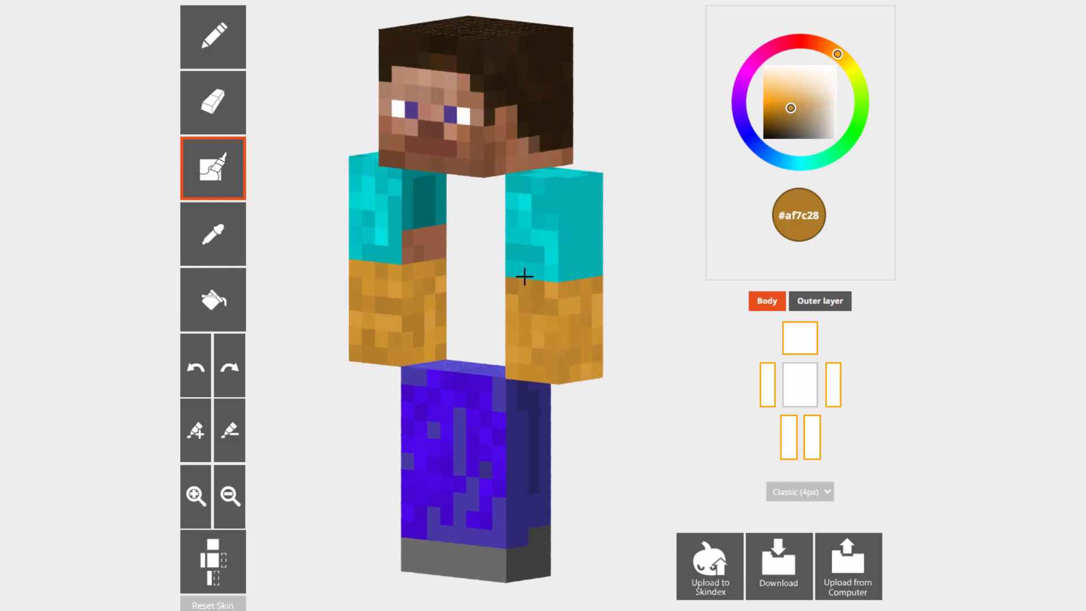
# Pick #007e7e from the inner sleeve, paint over the remaining skin inside both sleeves with it, and show the torso again
pyautogui.click(234, 244)
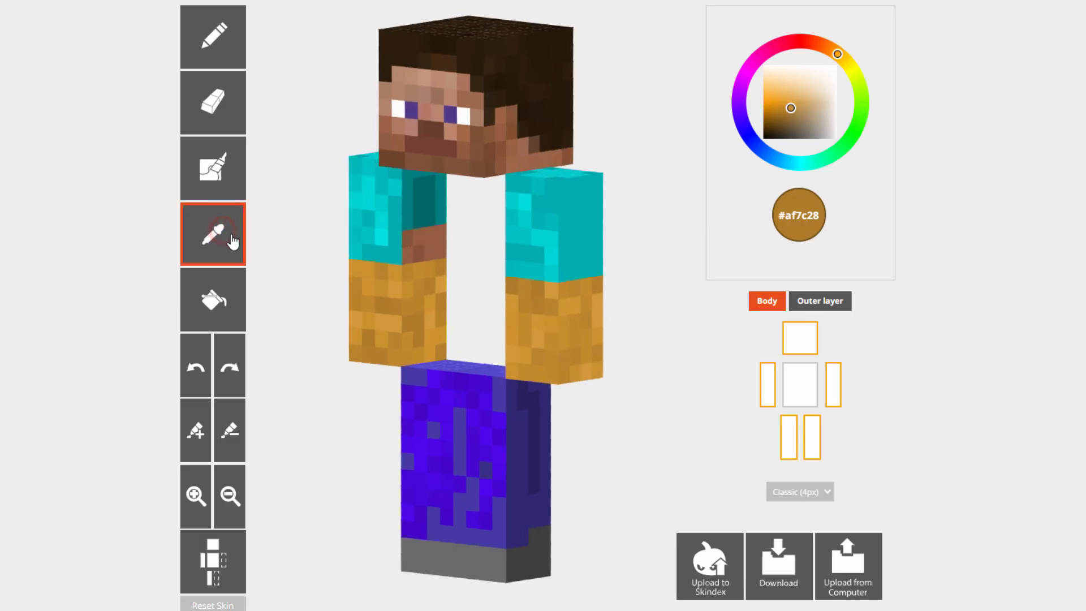
pyautogui.click(442, 218)
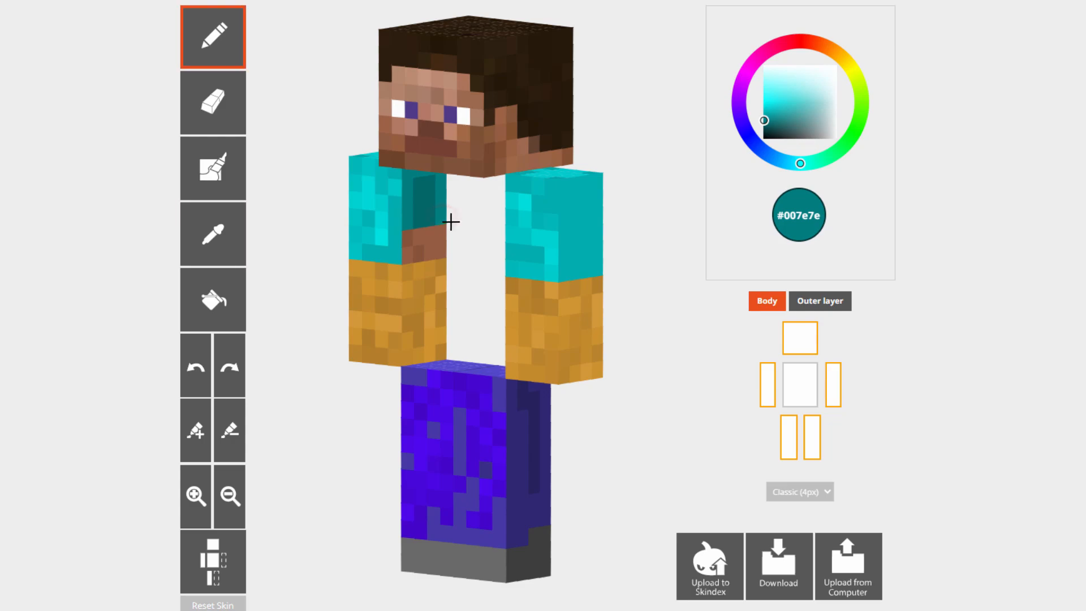
pyautogui.moveTo(431, 235); pyautogui.dragTo(429, 249)
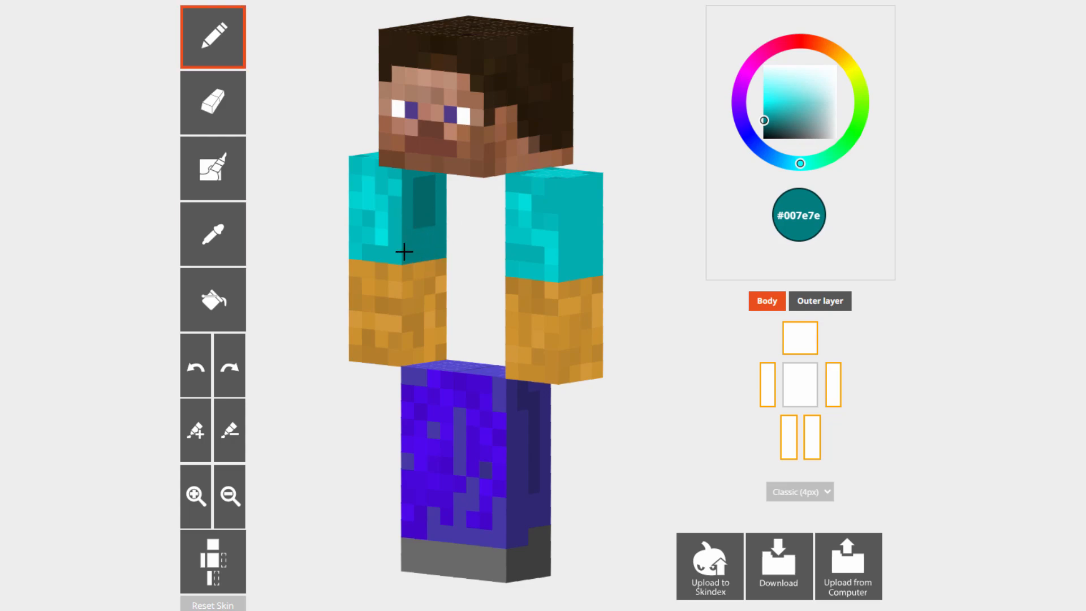
pyautogui.click(220, 162)
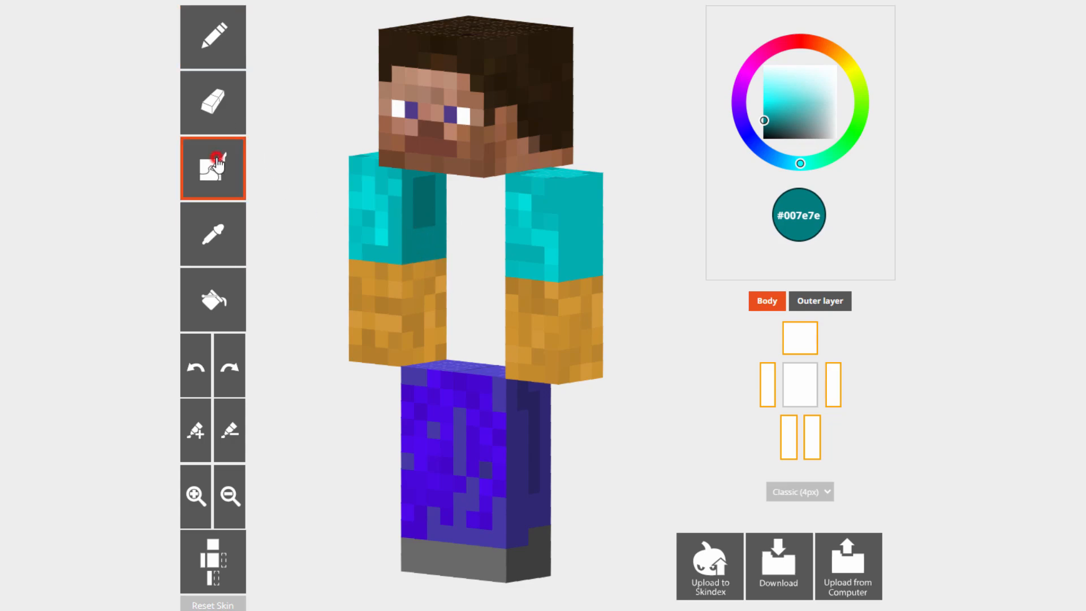
pyautogui.moveTo(417, 235)
pyautogui.mouseDown()
pyautogui.moveTo(427, 247)
pyautogui.moveTo(410, 252)
pyautogui.moveTo(475, 272)
pyautogui.moveTo(568, 271)
pyautogui.mouseUp()
pyautogui.moveTo(543, 236)
pyautogui.mouseDown()
pyautogui.moveTo(509, 235)
pyautogui.moveTo(548, 257)
pyautogui.mouseUp()
pyautogui.moveTo(665, 369)
pyautogui.mouseDown()
pyautogui.moveTo(590, 354)
pyautogui.moveTo(667, 347)
pyautogui.moveTo(650, 368)
pyautogui.mouseUp()
pyautogui.click(798, 390)
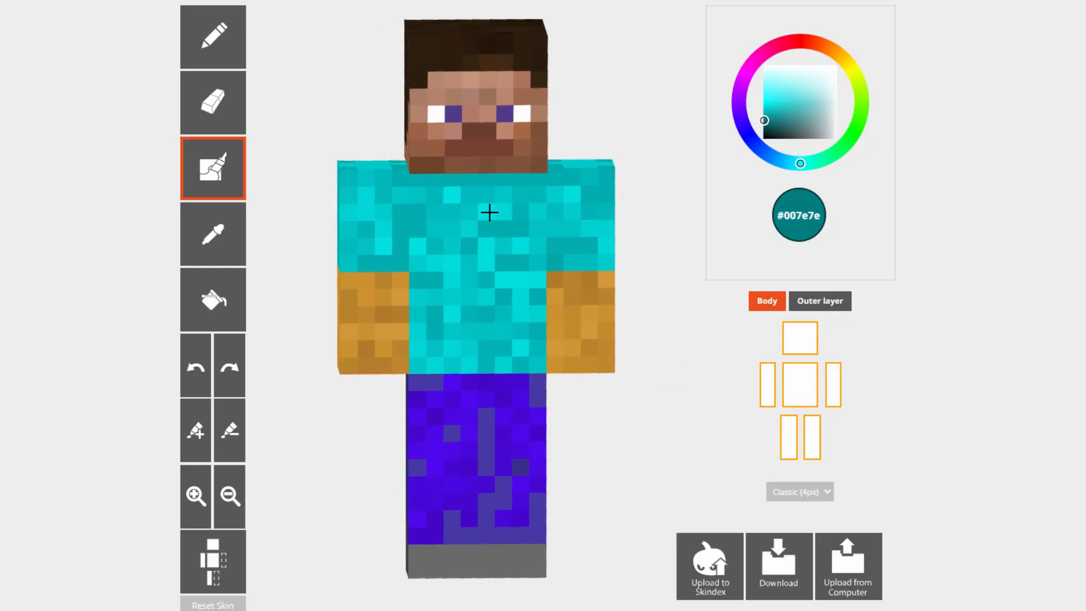
# Pick #d09330 from the forearm and brush a V-shaped neck opening on the upper front of the torso
pyautogui.click(213, 234)
pyautogui.click(349, 290)
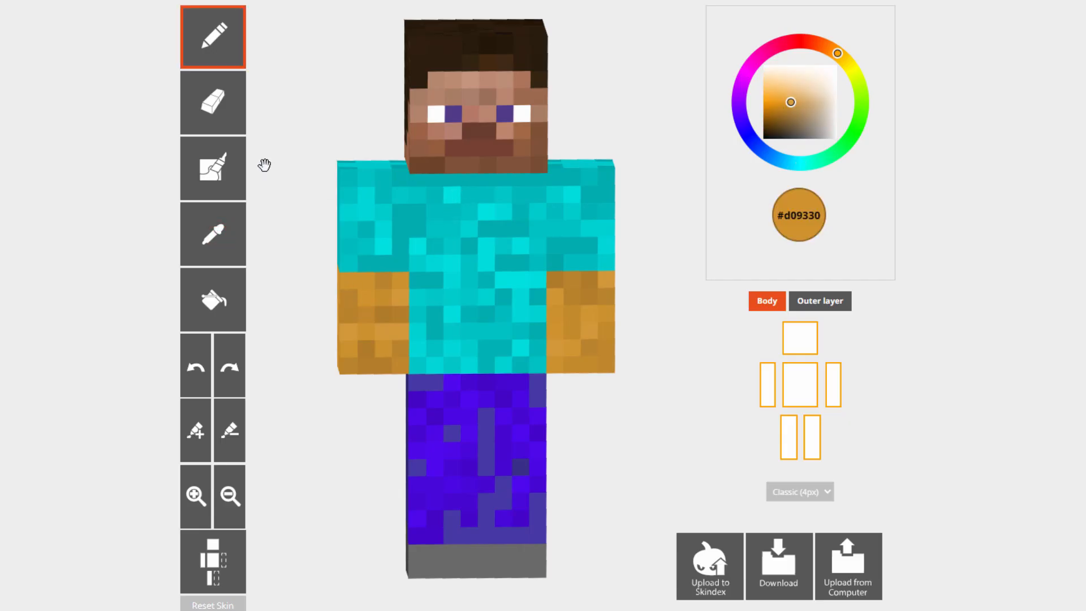
pyautogui.click(214, 169)
pyautogui.moveTo(444, 182)
pyautogui.mouseDown()
pyautogui.moveTo(500, 181)
pyautogui.moveTo(468, 225)
pyautogui.moveTo(453, 183)
pyautogui.mouseUp()
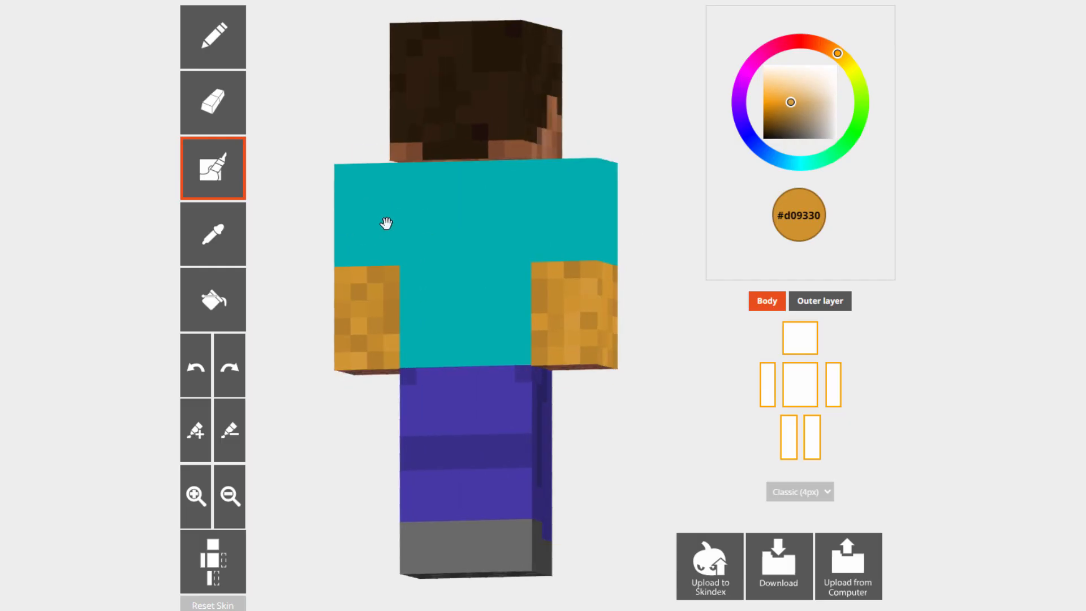
pyautogui.moveTo(386, 223); pyautogui.dragTo(655, 235, button='right')
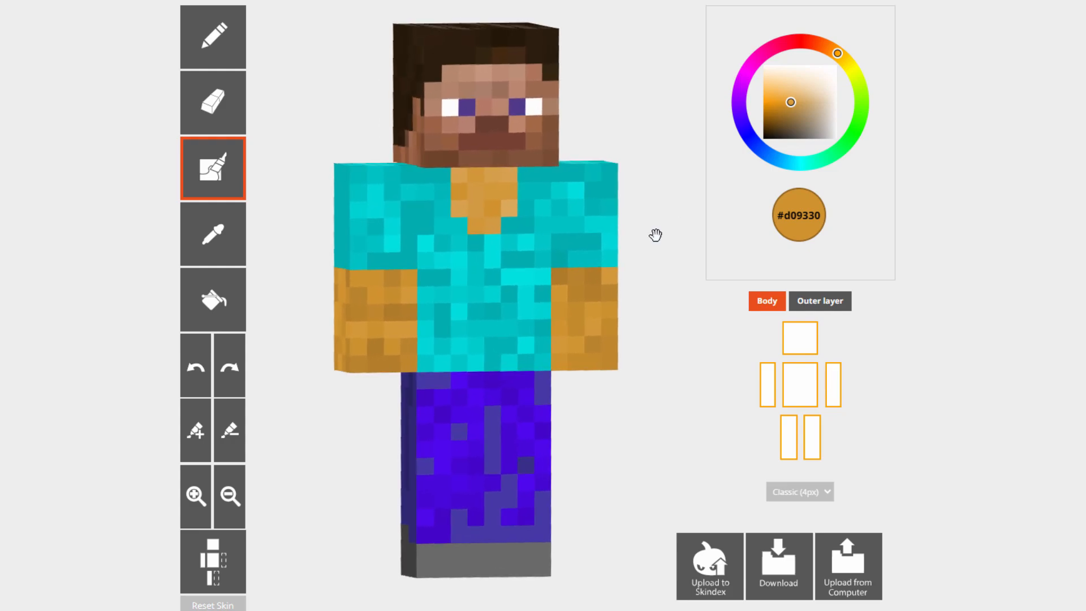
# Show the outer layer, pick #00dcdc from the shirt and shift its hue to green #00dc6b for the shade-varying brush
pyautogui.click(814, 301)
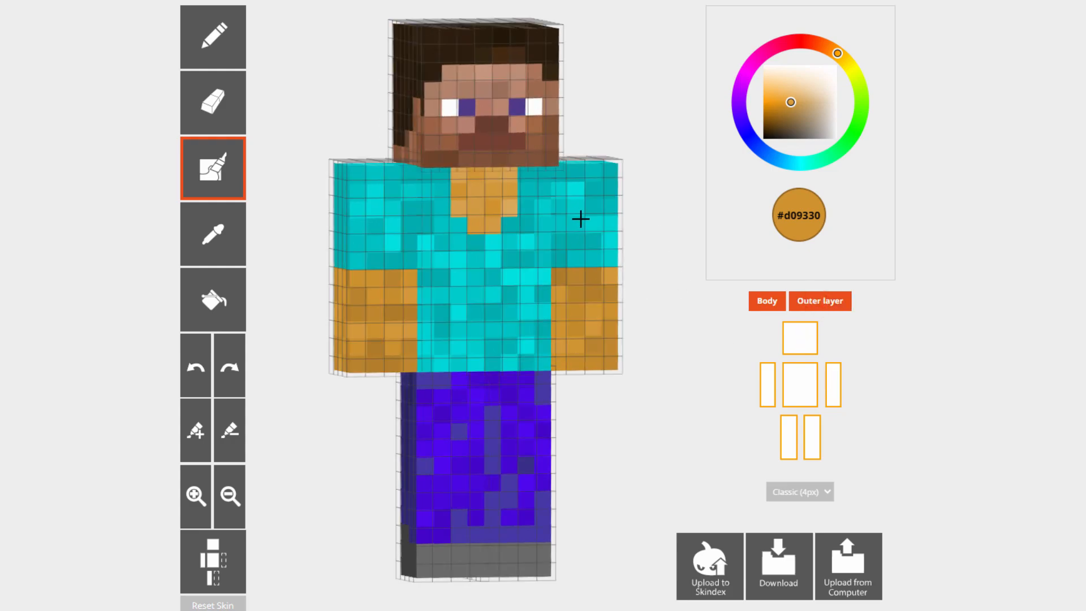
pyautogui.moveTo(646, 210)
pyautogui.mouseDown(button='right')
pyautogui.moveTo(646, 250)
pyautogui.moveTo(497, 245)
pyautogui.moveTo(632, 238)
pyautogui.moveTo(643, 221)
pyautogui.moveTo(633, 217)
pyautogui.mouseUp(button='right')
pyautogui.click(214, 236)
pyautogui.click(528, 246)
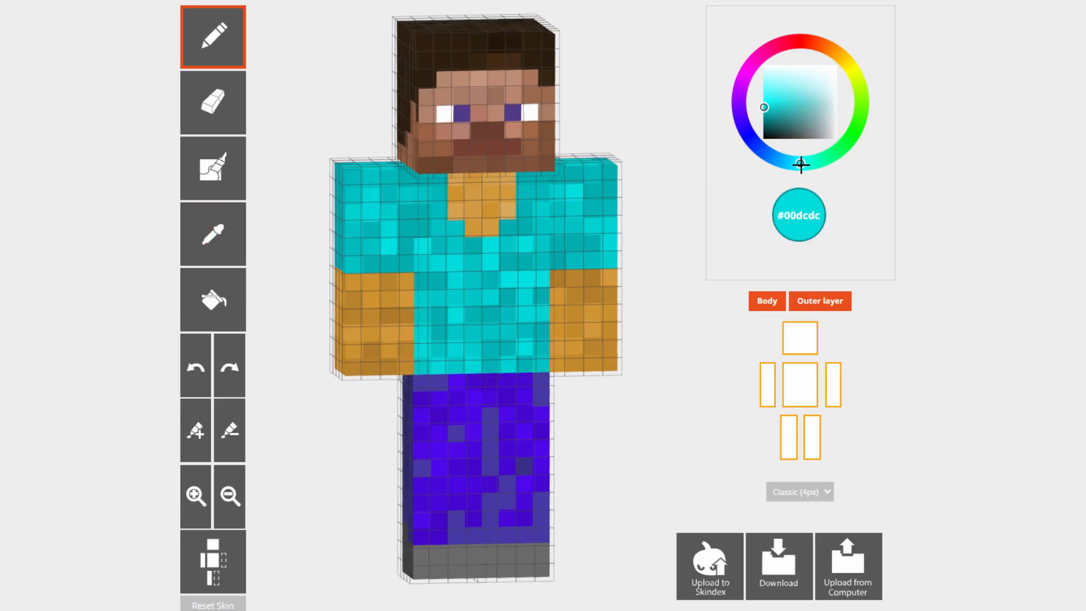
pyautogui.moveTo(800, 164); pyautogui.dragTo(832, 156)
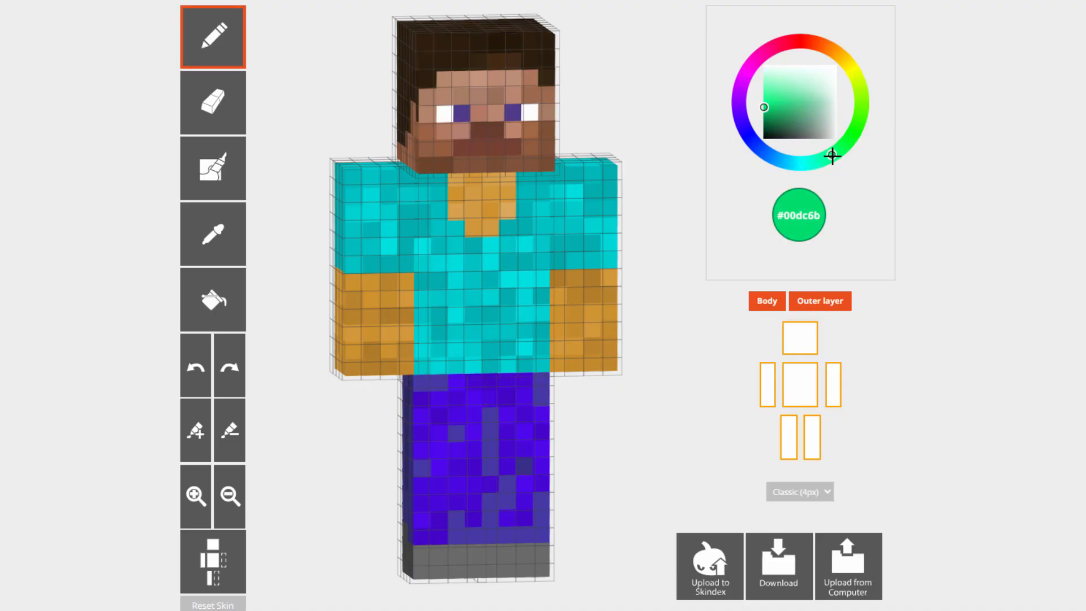
pyautogui.click(212, 167)
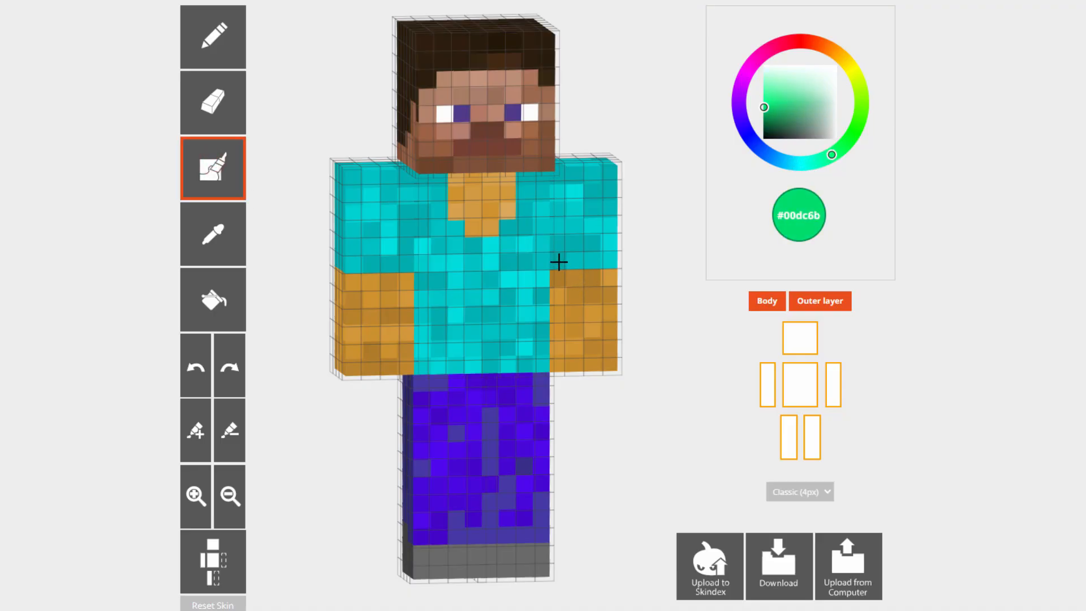
# Brush a one-pixel #00dc6b cuff along the sleeve ends of both arms on the outer layer
pyautogui.moveTo(559, 261); pyautogui.dragTo(609, 261)
pyautogui.moveTo(658, 306)
pyautogui.mouseDown()
pyautogui.moveTo(601, 310)
pyautogui.moveTo(504, 284)
pyautogui.moveTo(536, 281)
pyautogui.moveTo(582, 307)
pyautogui.moveTo(380, 285)
pyautogui.moveTo(341, 262)
pyautogui.moveTo(410, 264)
pyautogui.mouseUp()
pyautogui.moveTo(554, 264)
pyautogui.mouseDown()
pyautogui.moveTo(588, 259)
pyautogui.moveTo(630, 279)
pyautogui.moveTo(516, 293)
pyautogui.moveTo(546, 291)
pyautogui.mouseUp()
pyautogui.moveTo(619, 303); pyautogui.dragTo(506, 298)
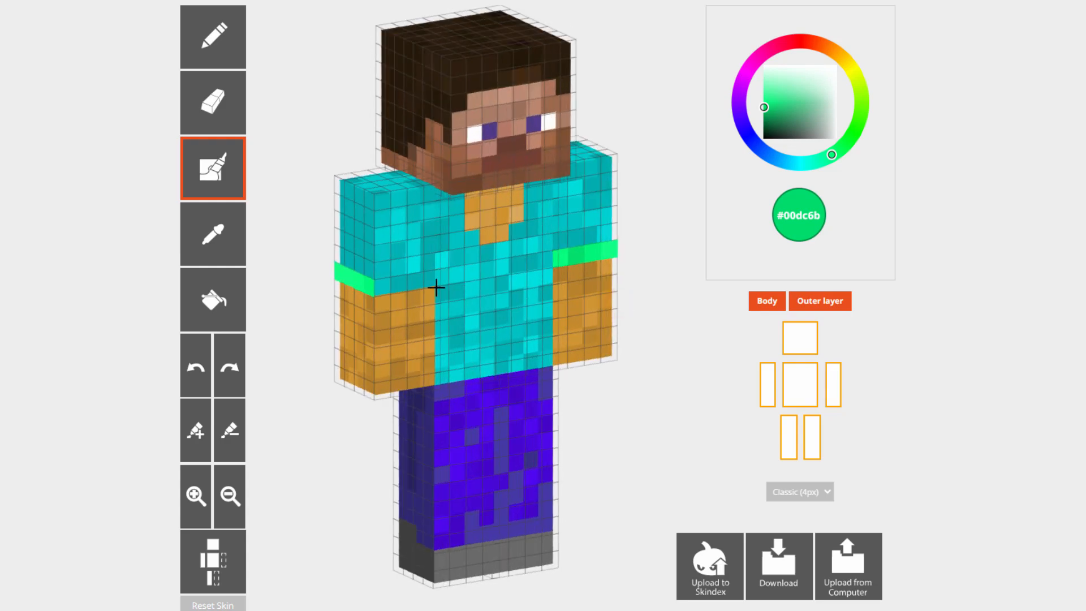
pyautogui.moveTo(378, 285); pyautogui.dragTo(433, 278)
pyautogui.moveTo(659, 402); pyautogui.dragTo(693, 406)
# Hide the torso and continue the #00dc6b cuffs across the inner sides of both sleeves
pyautogui.click(799, 385)
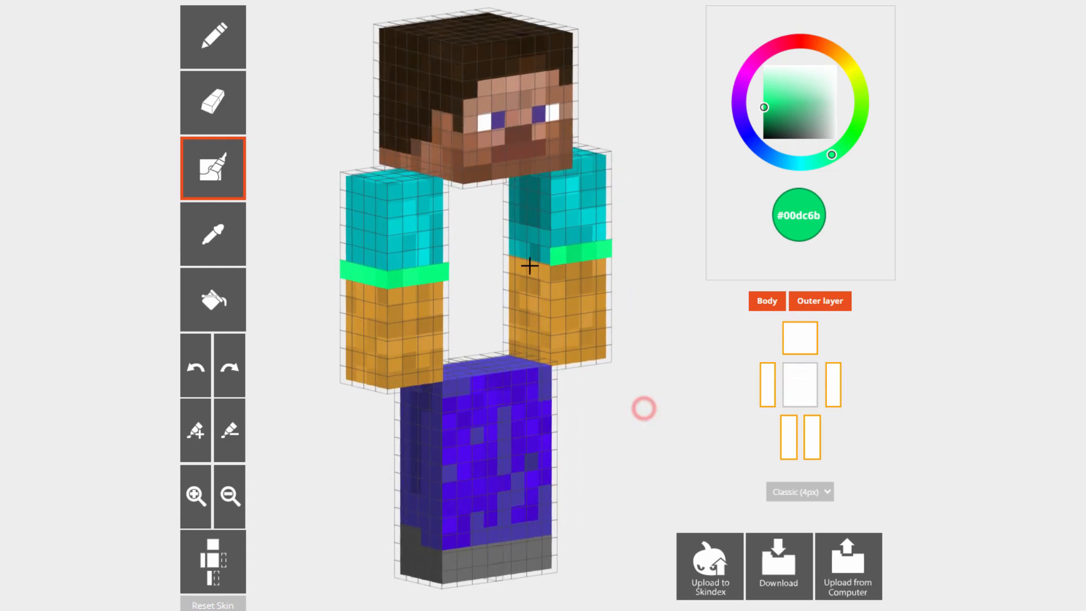
pyautogui.moveTo(545, 254); pyautogui.dragTo(509, 250)
pyautogui.moveTo(661, 355); pyautogui.dragTo(484, 344)
pyautogui.moveTo(405, 257); pyautogui.dragTo(447, 250)
pyautogui.moveTo(582, 422)
pyautogui.mouseDown()
pyautogui.moveTo(670, 420)
pyautogui.moveTo(670, 403)
pyautogui.moveTo(587, 417)
pyautogui.moveTo(613, 416)
pyautogui.moveTo(631, 250)
pyautogui.mouseUp()
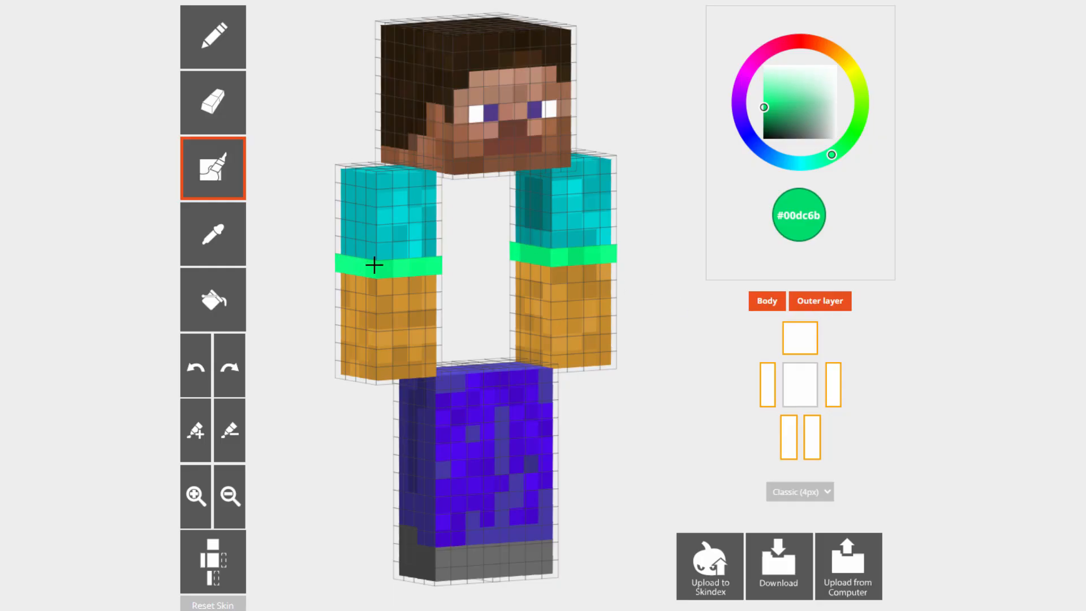
# Brush a two-pixel-wide #00dc6b stripe from the shoulder top down the outer side of each sleeve to the cuff
pyautogui.moveTo(663, 315); pyautogui.dragTo(652, 395)
pyautogui.click(450, 252)
pyautogui.moveTo(450, 252)
pyautogui.mouseDown()
pyautogui.moveTo(444, 186)
pyautogui.moveTo(431, 194)
pyautogui.moveTo(426, 257)
pyautogui.moveTo(422, 226)
pyautogui.mouseUp()
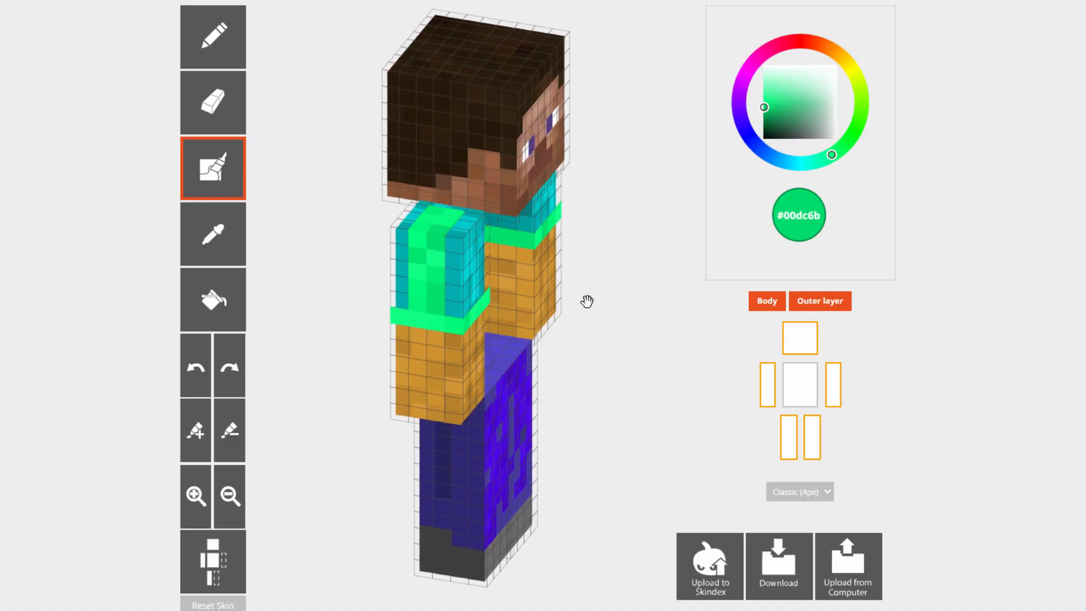
pyautogui.moveTo(601, 308); pyautogui.dragTo(431, 303)
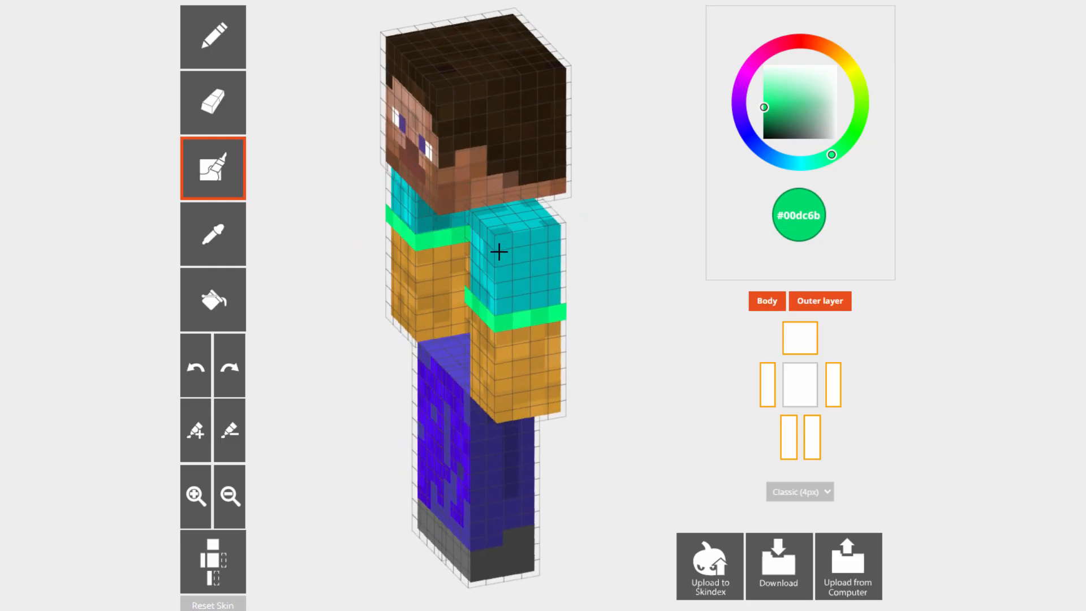
pyautogui.moveTo(510, 210)
pyautogui.mouseDown()
pyautogui.moveTo(528, 227)
pyautogui.moveTo(535, 269)
pyautogui.moveTo(524, 288)
pyautogui.moveTo(526, 260)
pyautogui.moveTo(537, 296)
pyautogui.mouseUp()
pyautogui.moveTo(622, 321); pyautogui.dragTo(656, 295)
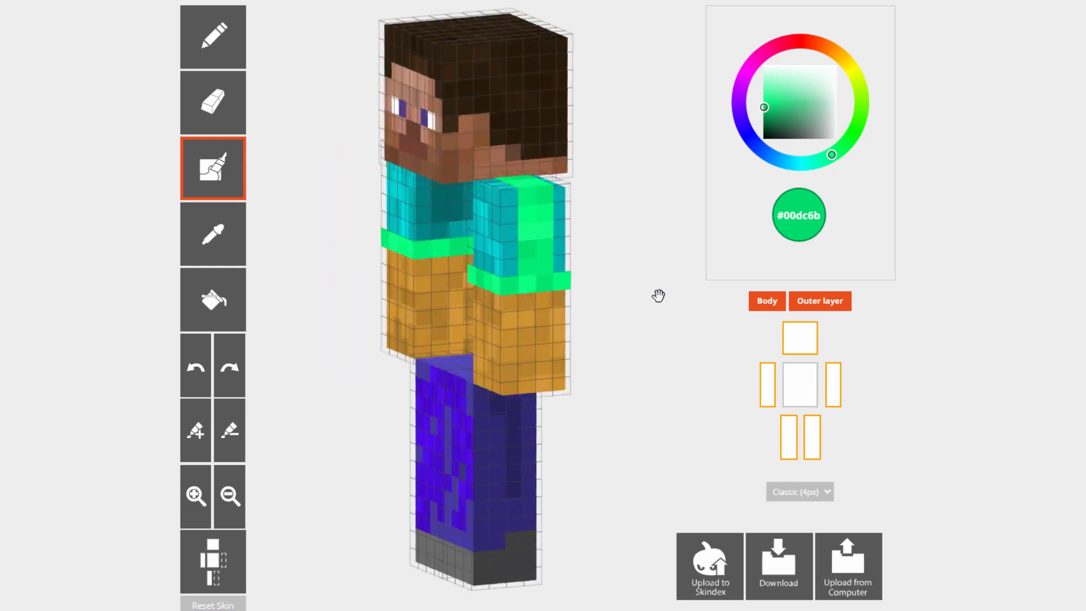
# Show the torso again and brush a #00dc6b collar along the edge of the V-neck on the outer layer
pyautogui.click(794, 381)
pyautogui.moveTo(358, 424); pyautogui.dragTo(407, 414)
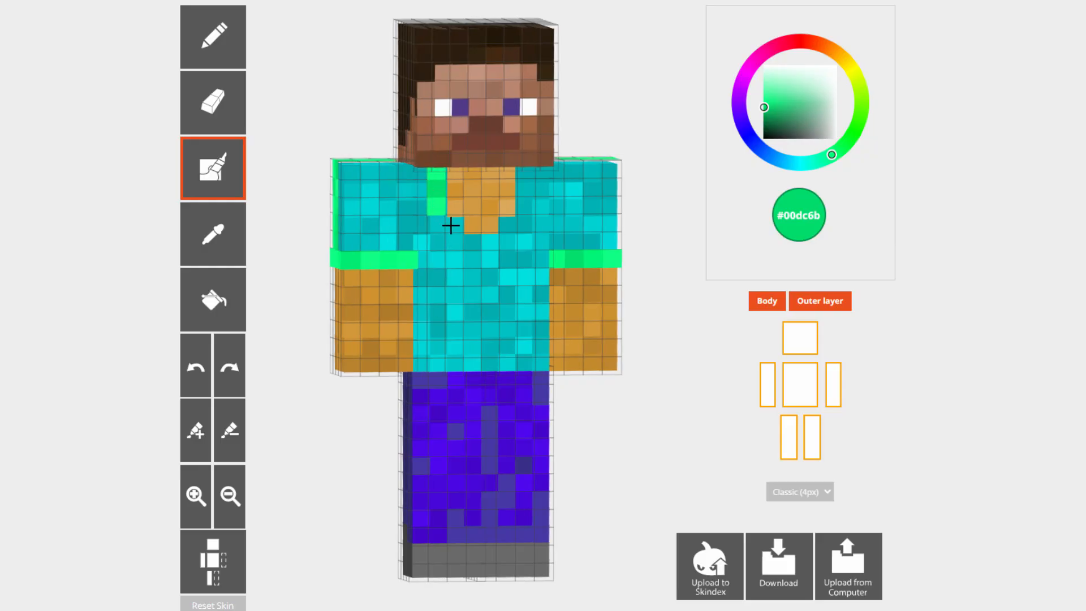
pyautogui.moveTo(451, 225)
pyautogui.mouseDown()
pyautogui.moveTo(492, 243)
pyautogui.moveTo(523, 176)
pyautogui.mouseUp()
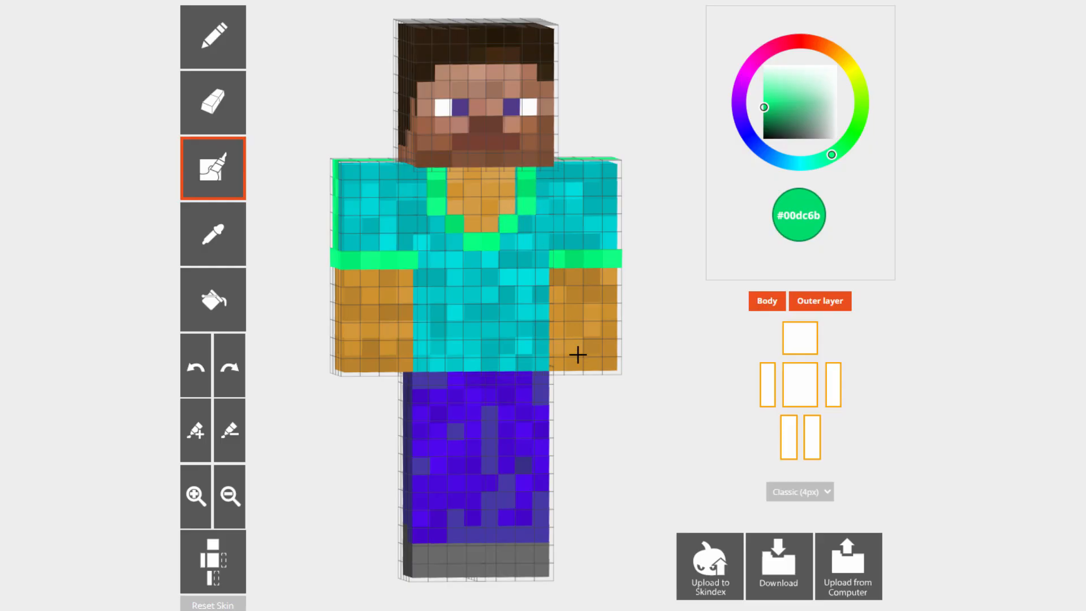
# Brush test strokes on the back of the legs with the colour darkened to #00c25f, then lightened to #00db6b
pyautogui.moveTo(594, 400); pyautogui.dragTo(447, 388)
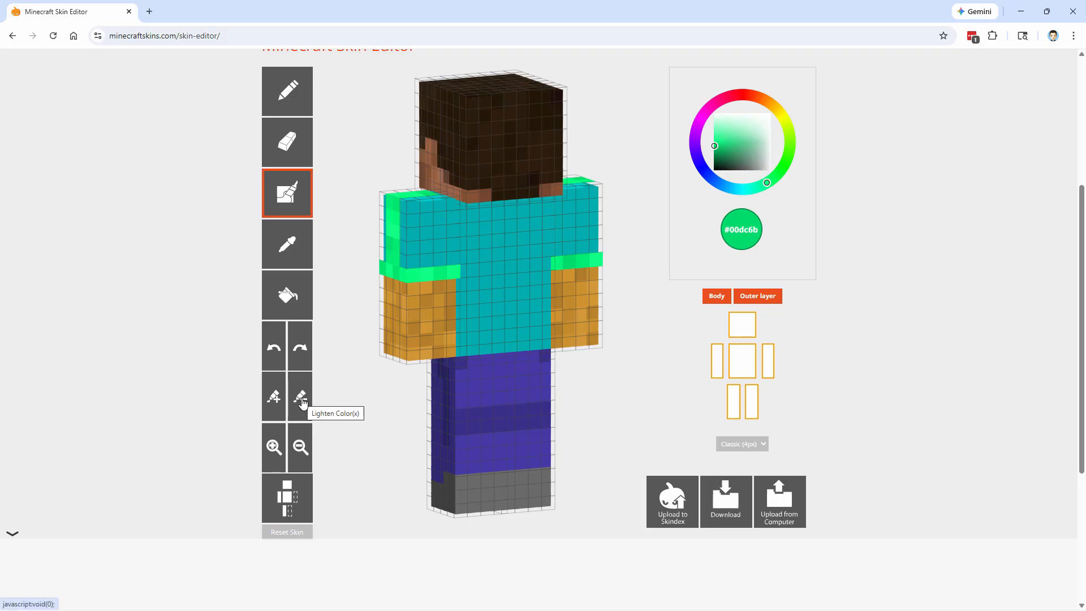
pyautogui.click(274, 396)
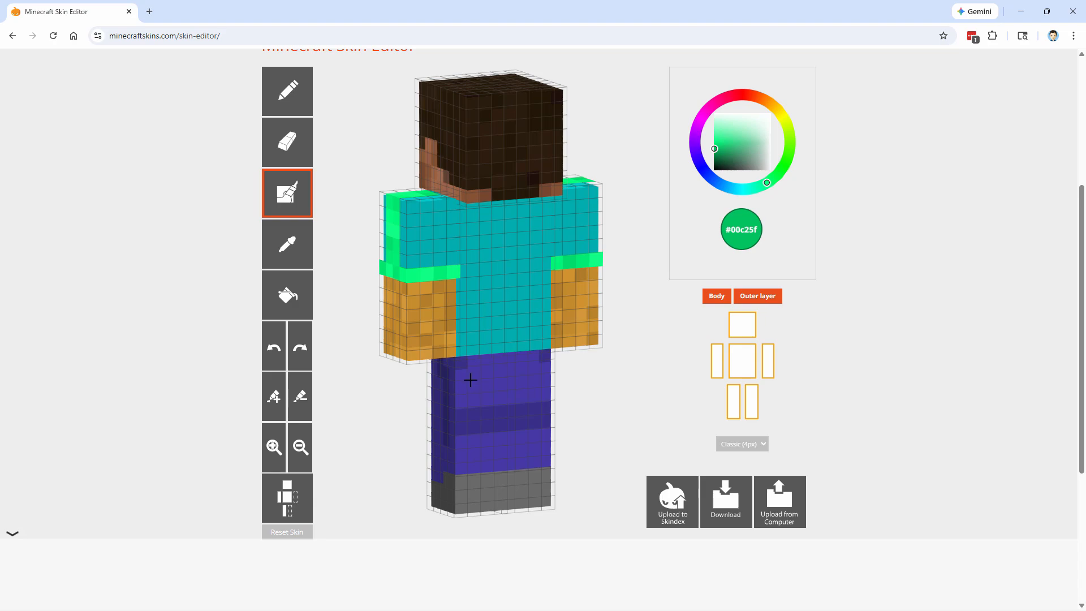
pyautogui.moveTo(470, 380)
pyautogui.mouseDown()
pyautogui.moveTo(503, 368)
pyautogui.moveTo(485, 386)
pyautogui.mouseUp()
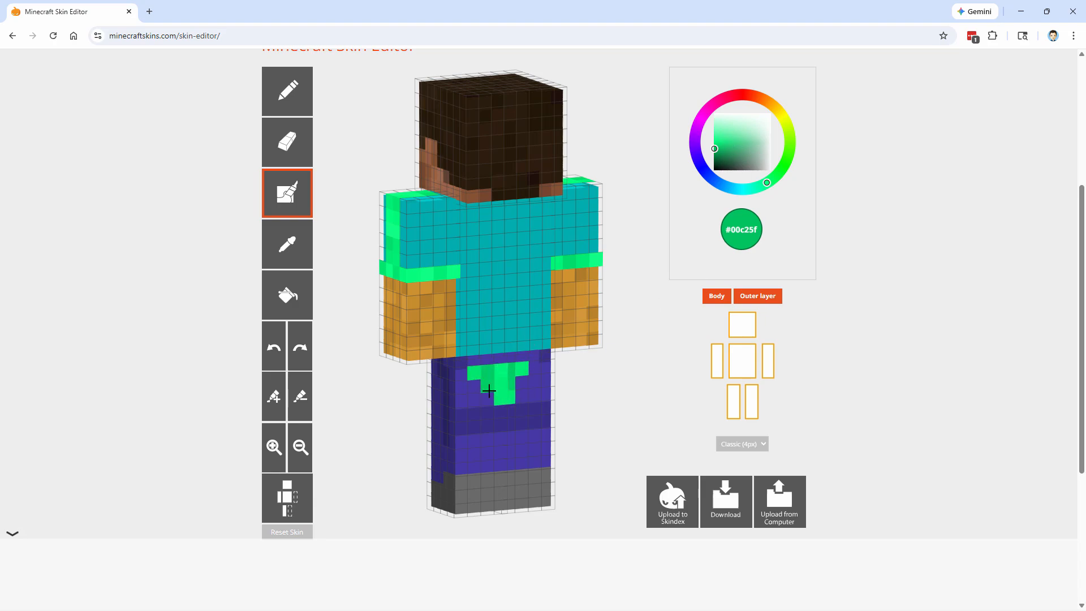
pyautogui.click(301, 399)
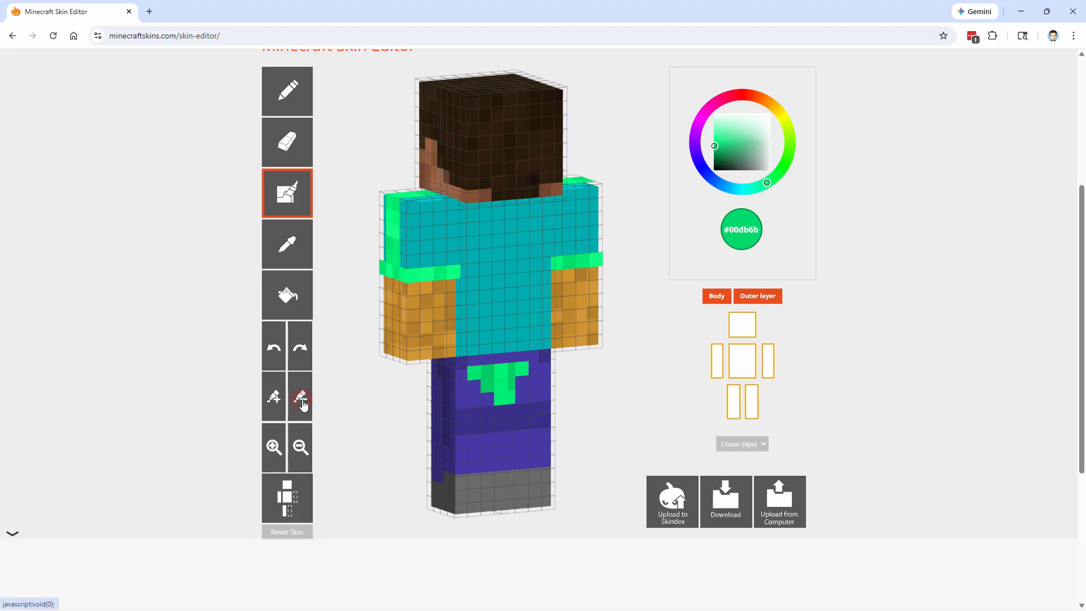
pyautogui.moveTo(468, 408)
pyautogui.mouseDown()
pyautogui.moveTo(490, 413)
pyautogui.moveTo(477, 429)
pyautogui.mouseUp()
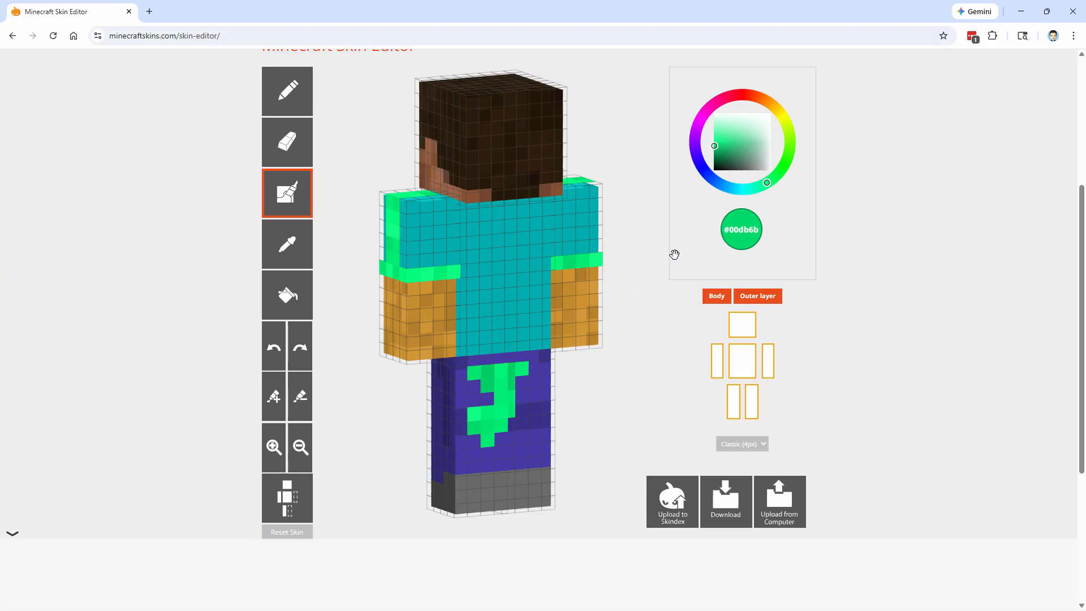
# Darken the brush colour in repeated increments down to #003e1f
pyautogui.click(300, 397)
pyautogui.click(275, 396)
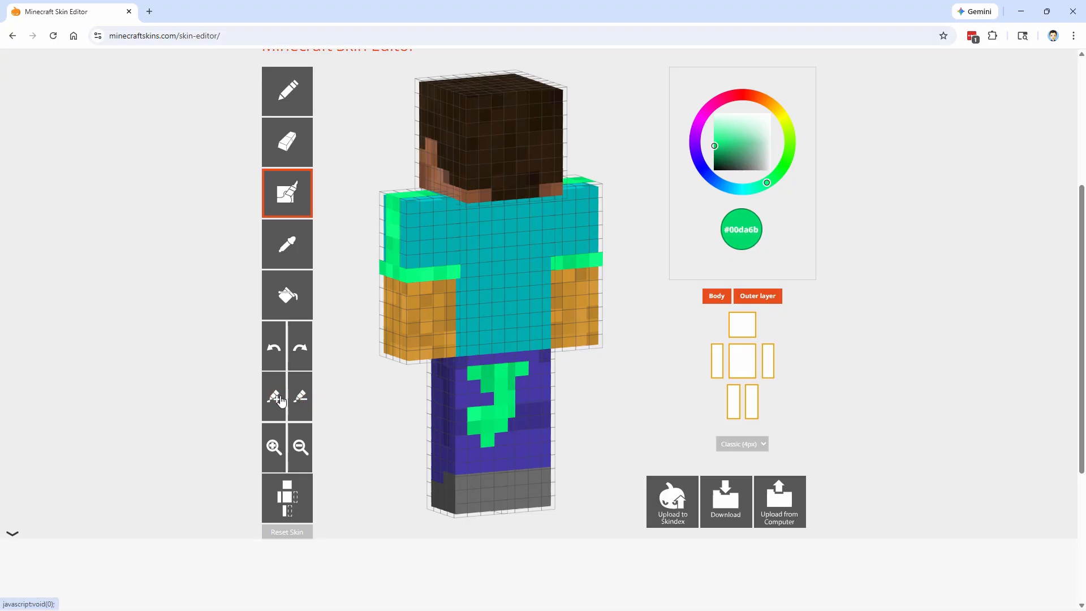
pyautogui.click(275, 398)
pyautogui.click(275, 397)
pyautogui.click(275, 397)
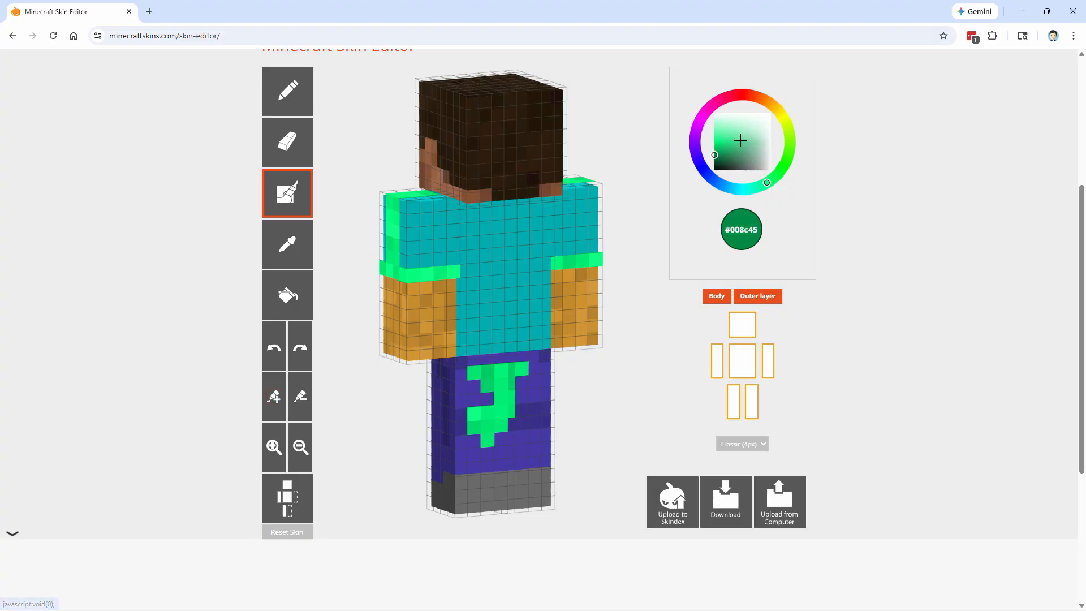
pyautogui.click(275, 397)
pyautogui.click(275, 397)
pyautogui.click(275, 396)
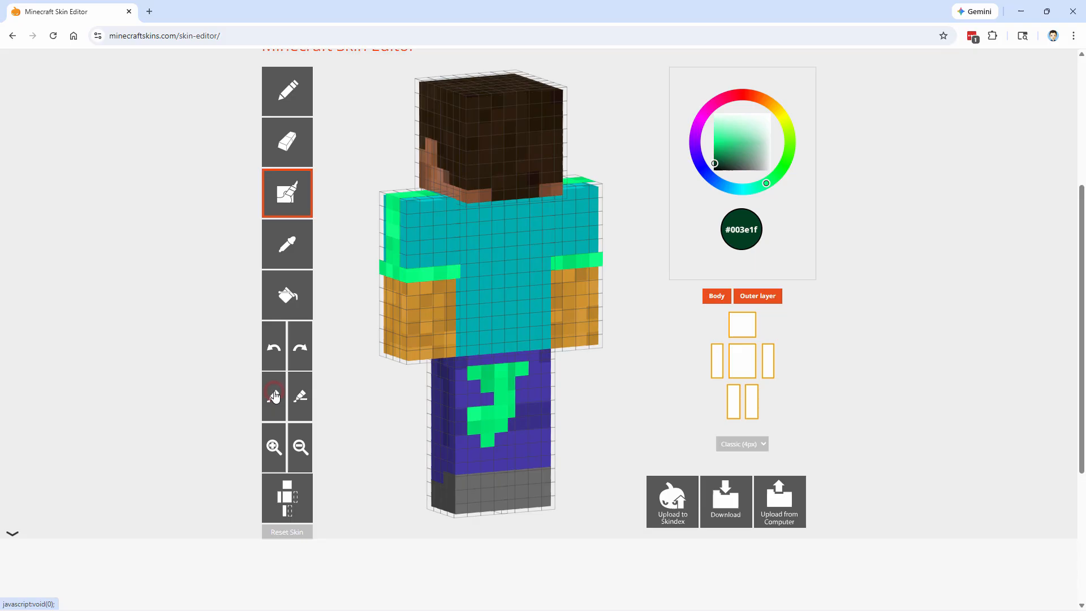
# Lighten the brush colour in repeated increments up to #39ff9f
pyautogui.click(304, 399)
pyautogui.click(304, 399)
pyautogui.click(304, 399)
pyautogui.click(303, 399)
pyautogui.click(304, 399)
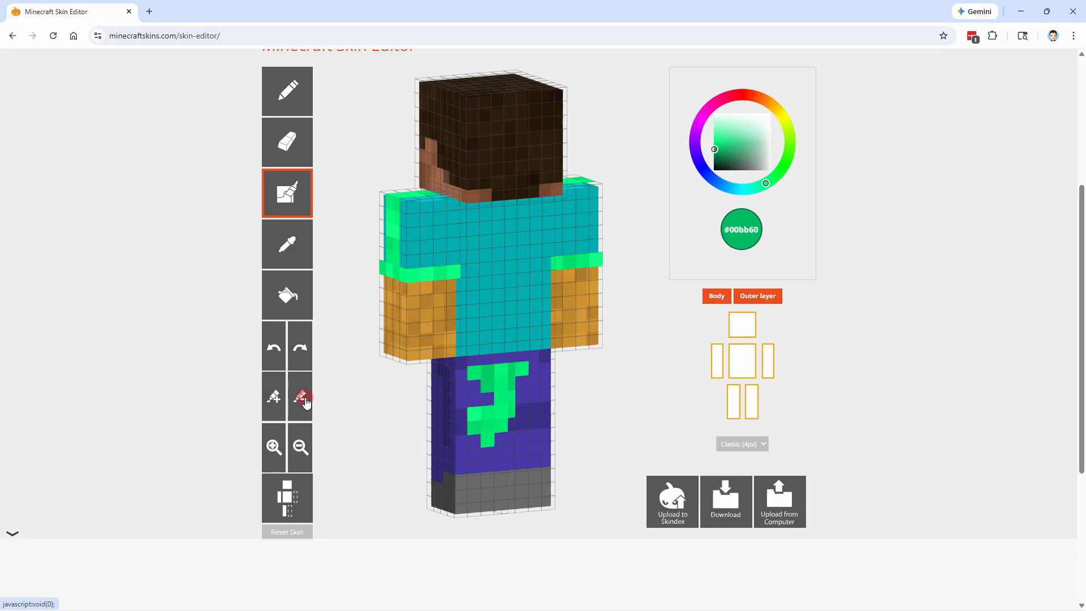
pyautogui.click(304, 400)
pyautogui.click(304, 399)
pyautogui.click(304, 400)
pyautogui.click(304, 399)
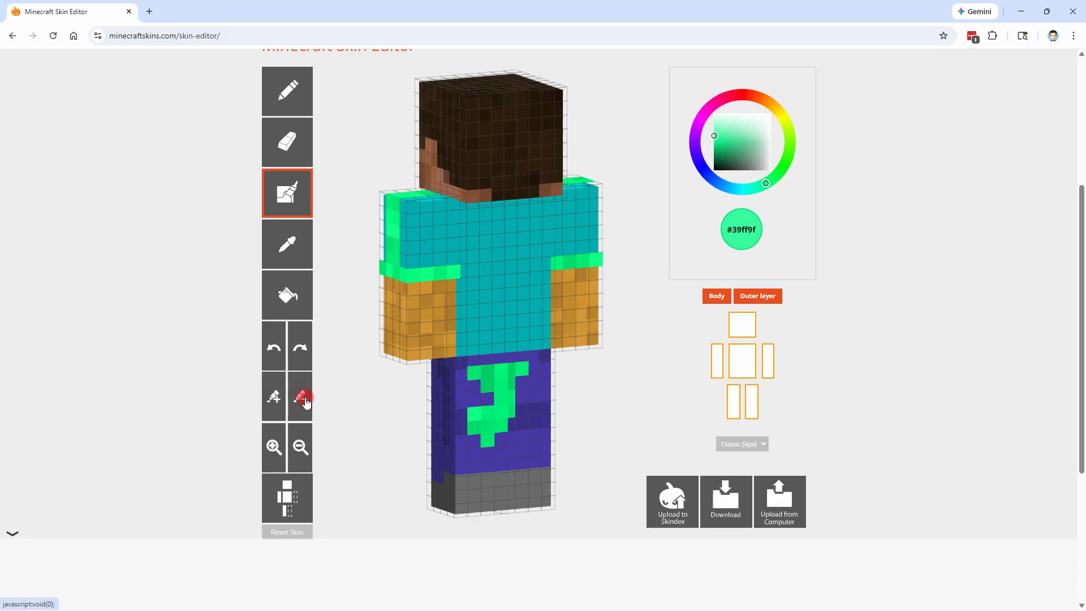
# Darken the brush colour to #00b660 and fine-tune its shade to #00cc6c
pyautogui.click(272, 397)
pyautogui.click(272, 397)
pyautogui.click(272, 398)
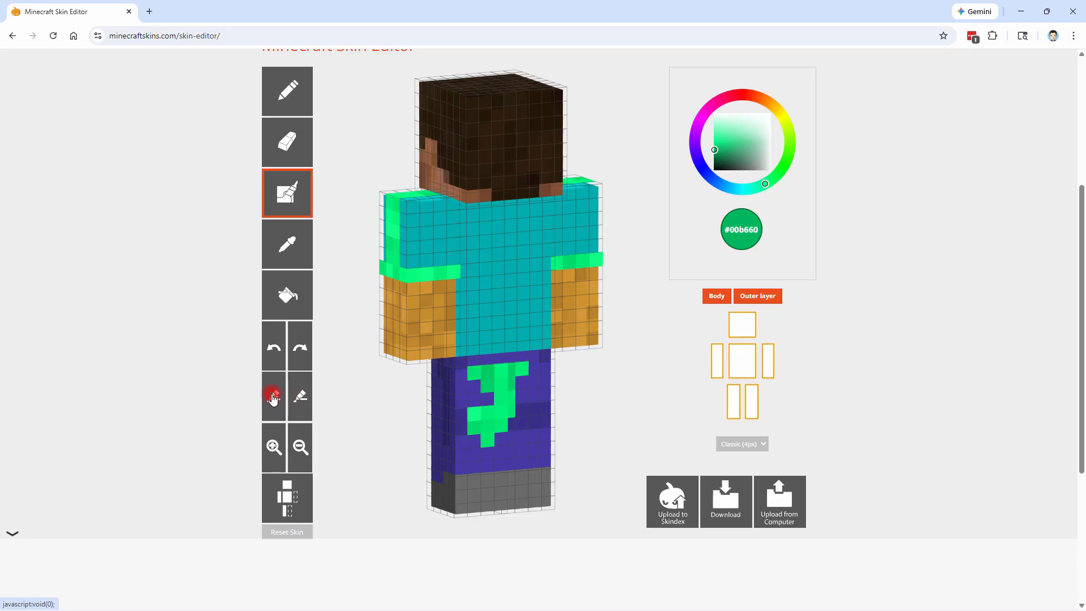
pyautogui.moveTo(716, 151); pyautogui.dragTo(713, 147)
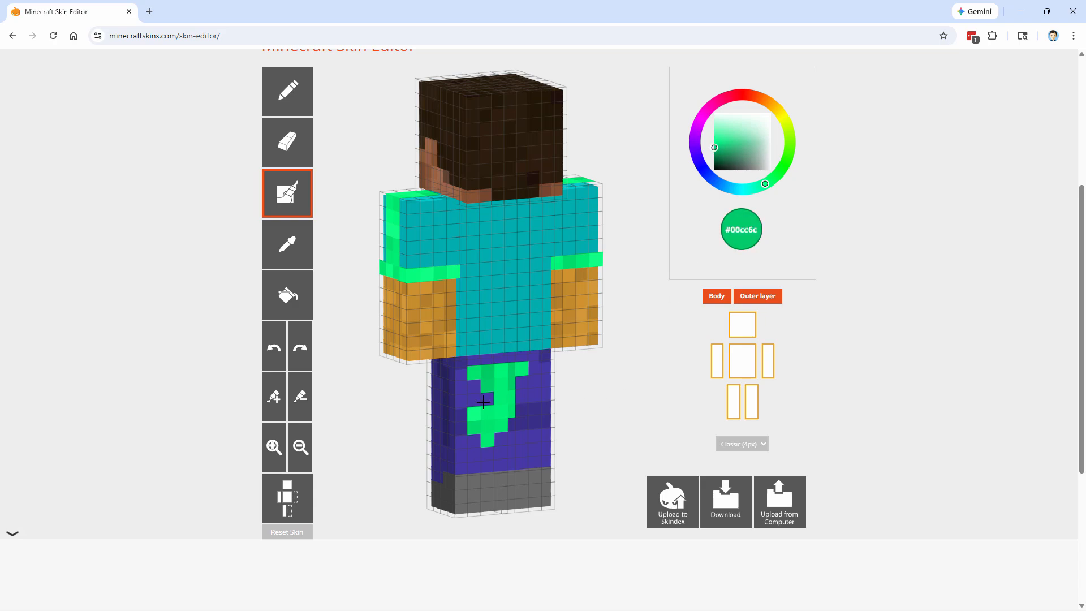
# Erase the green test strokes from the back of the legs and return to the front of the skin
pyautogui.click(305, 265)
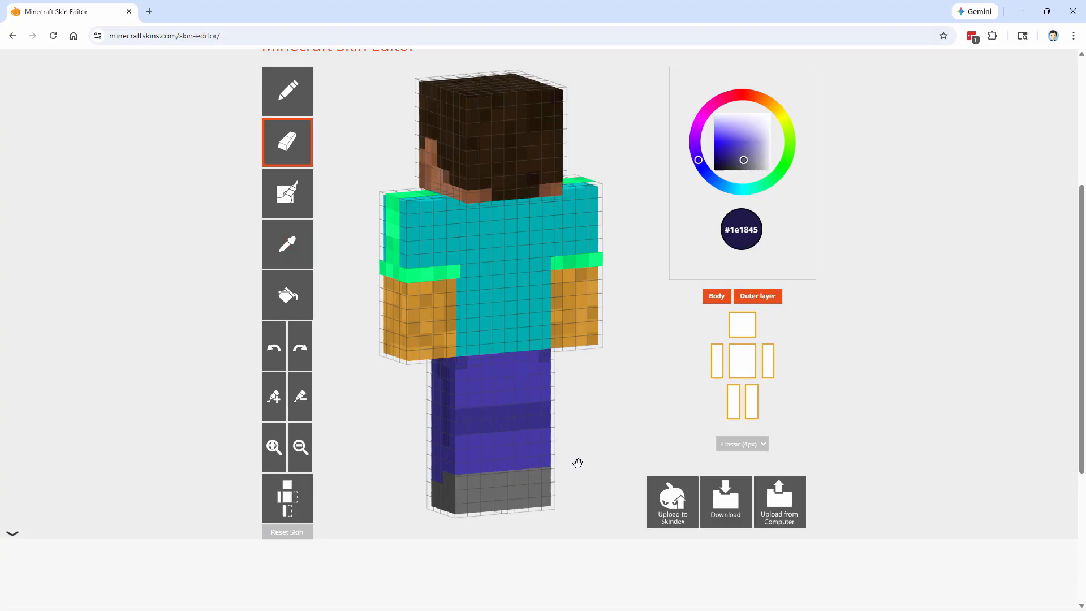
pyautogui.moveTo(575, 443); pyautogui.dragTo(629, 400)
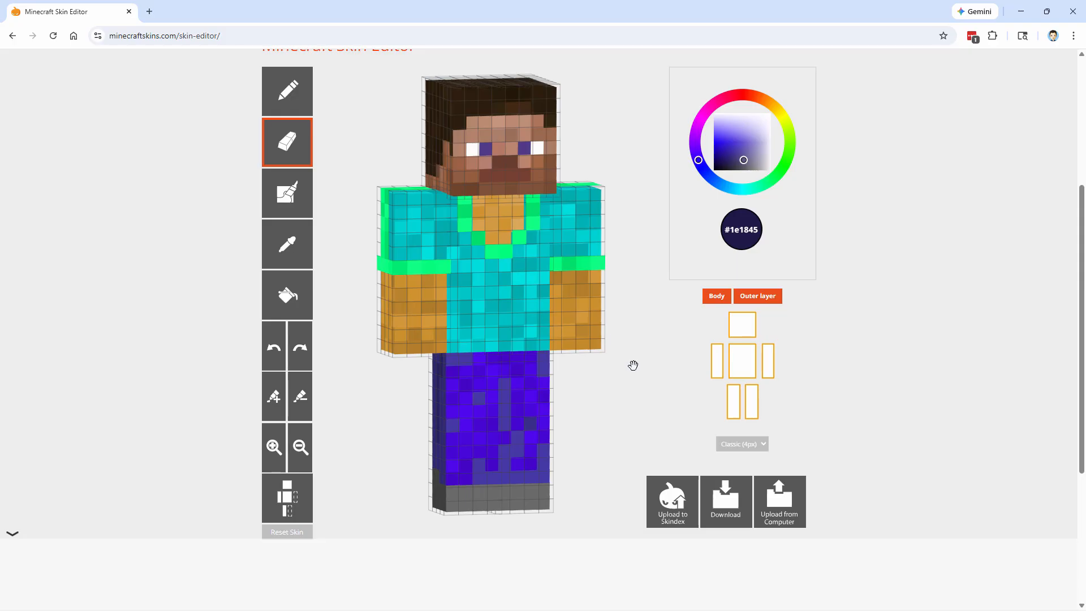
# Download the finished skin and save it in the Minecraft Skins folder as green cuffs.png
pyautogui.scroll(-1, 673, 497)
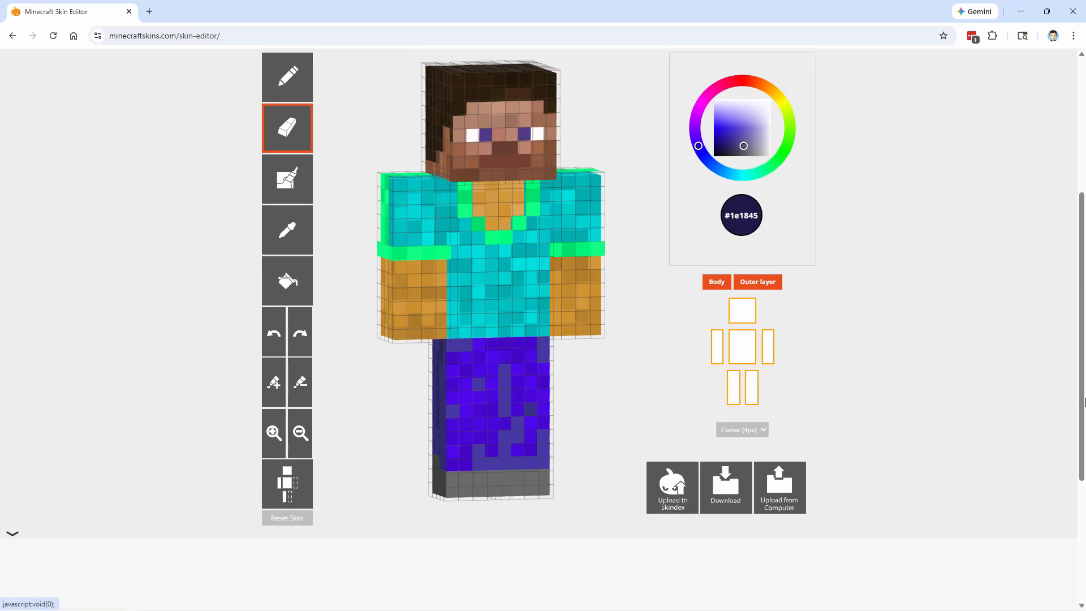
pyautogui.scroll(5, 1083, 399)
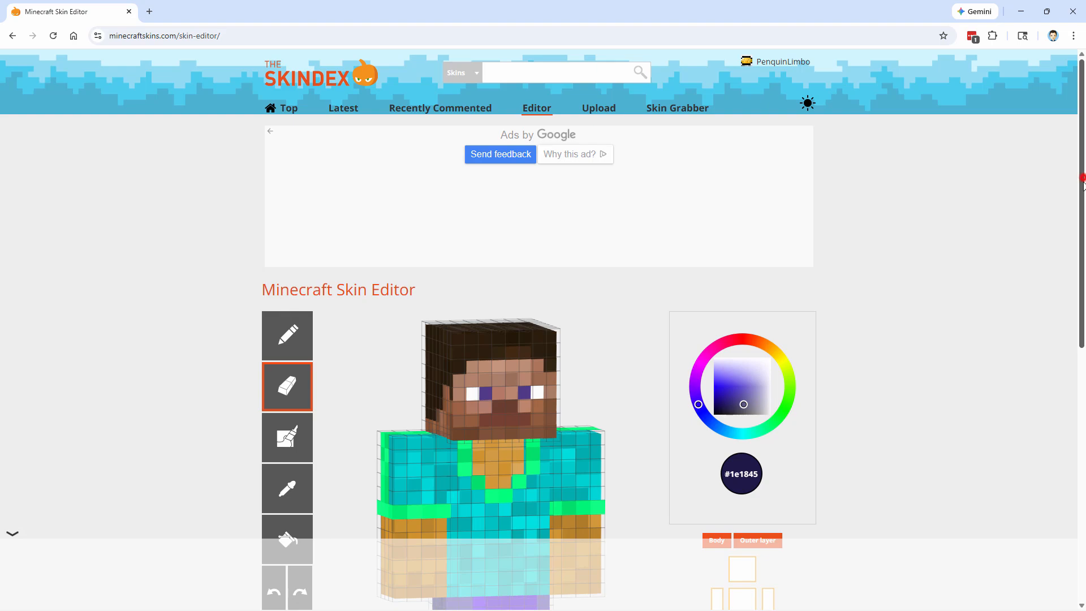
pyautogui.moveTo(1082, 182); pyautogui.dragTo(1082, 320)
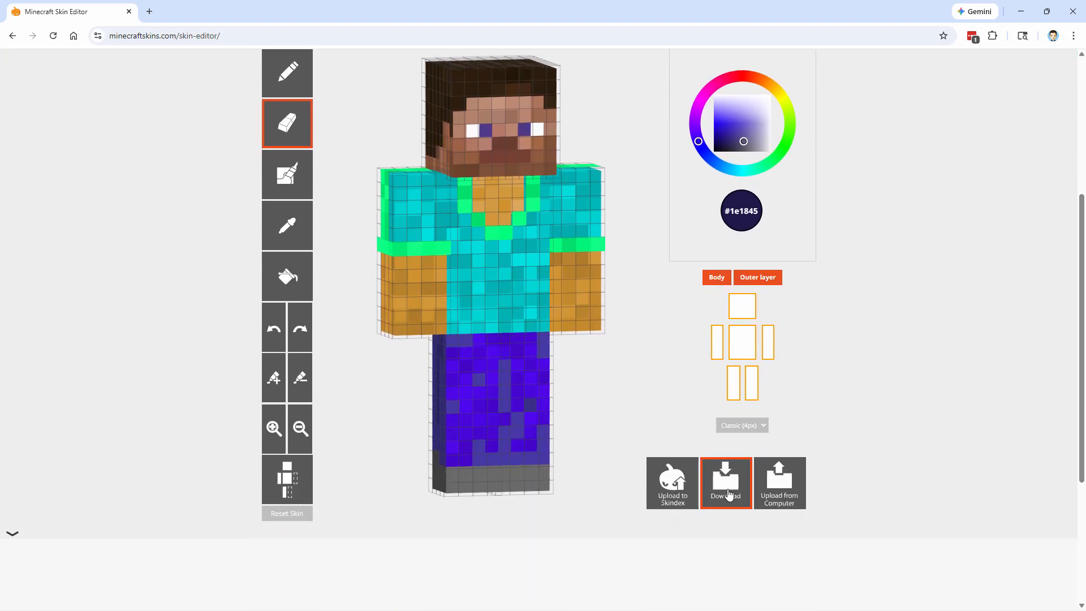
pyautogui.click(727, 481)
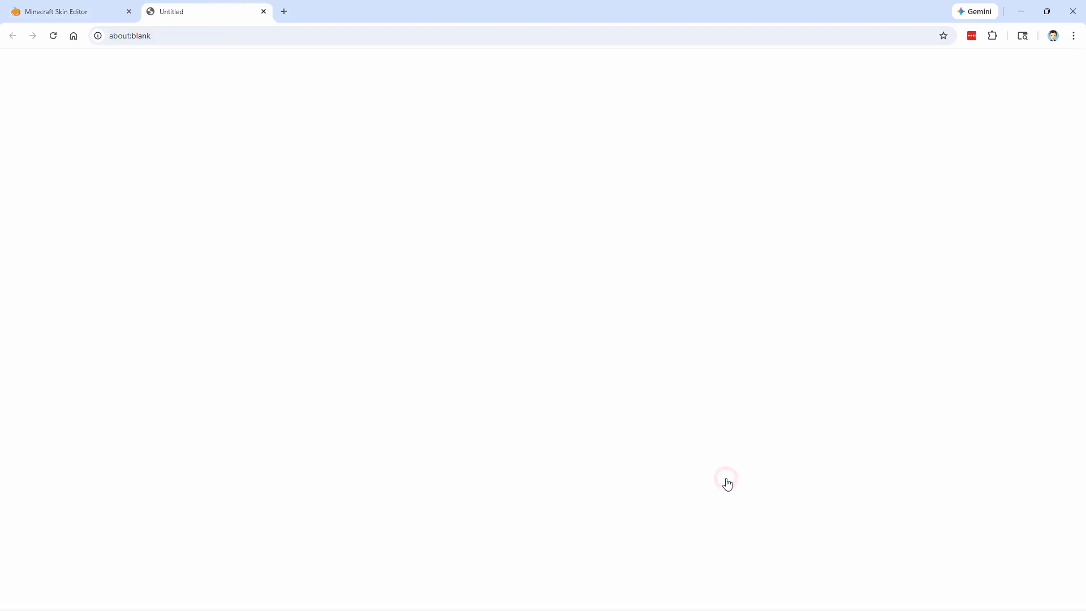
pyautogui.click(608, 173)
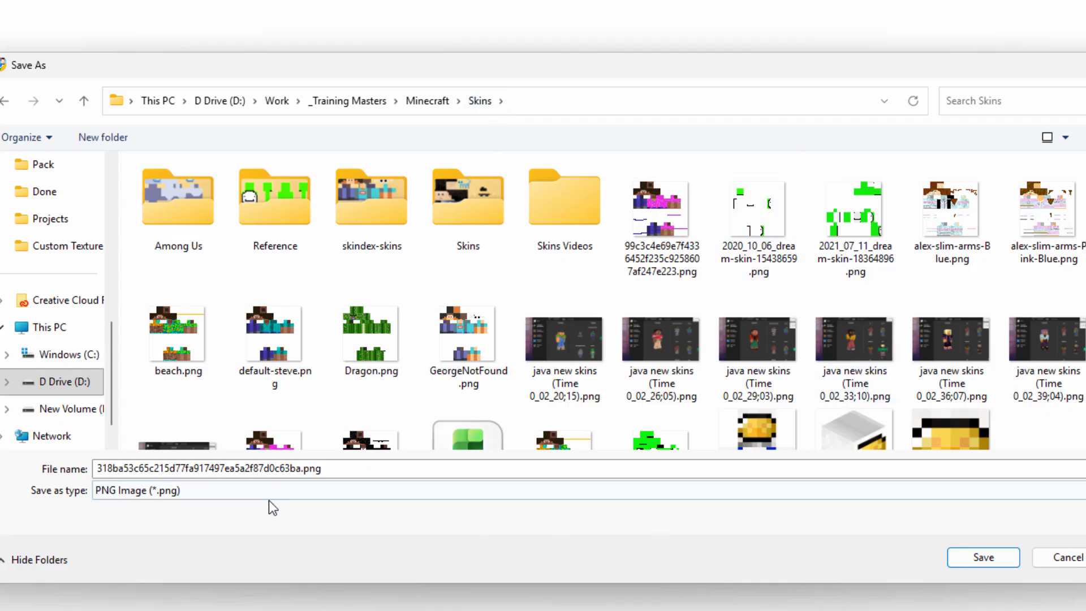
pyautogui.doubleClick(306, 470)
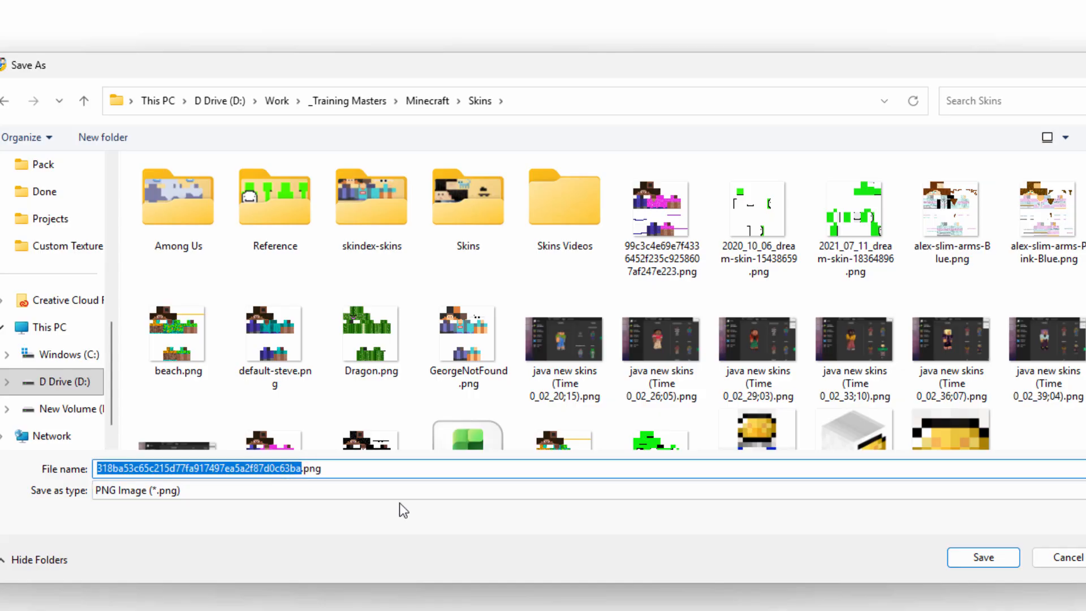
pyautogui.write('green cuffs')
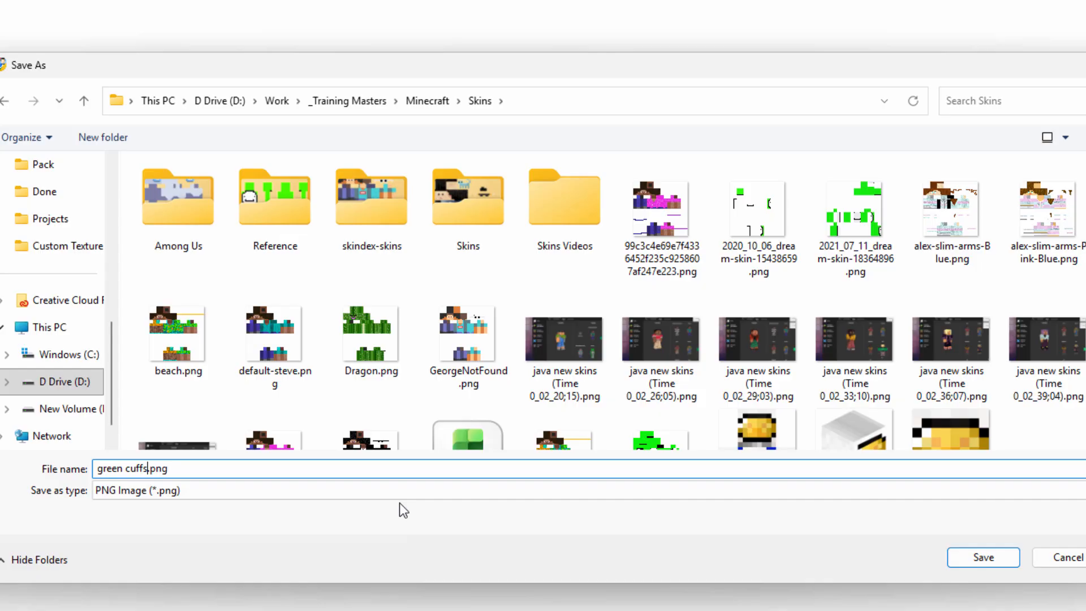
pyautogui.click(982, 558)
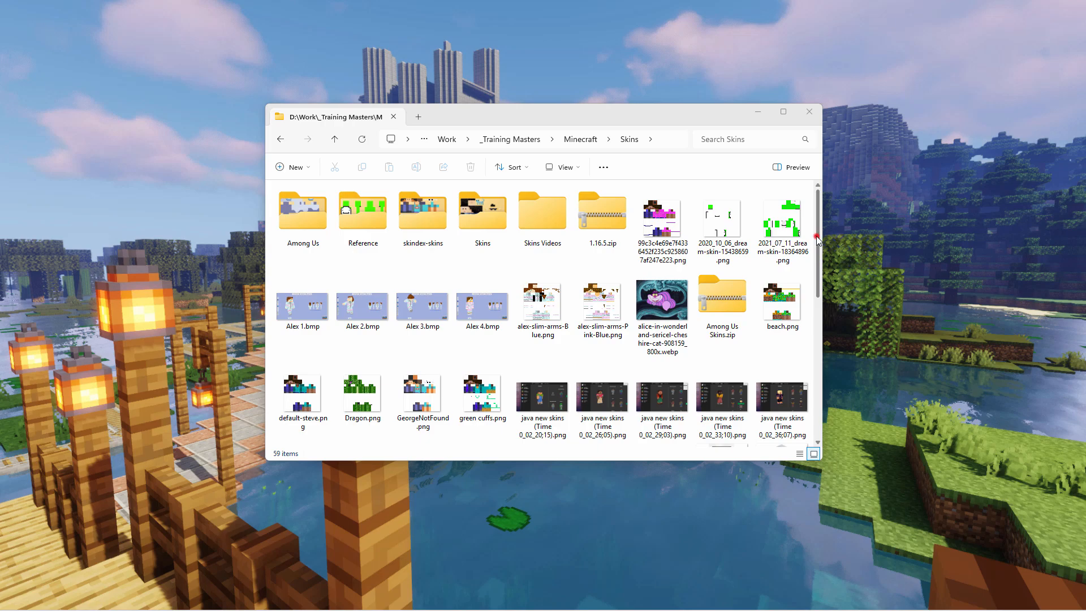
# Find green cuffs.png in the Skins folder and open it in Paint.NET
pyautogui.click(816, 238)
pyautogui.moveTo(816, 240); pyautogui.dragTo(816, 258)
pyautogui.doubleClick(482, 352)
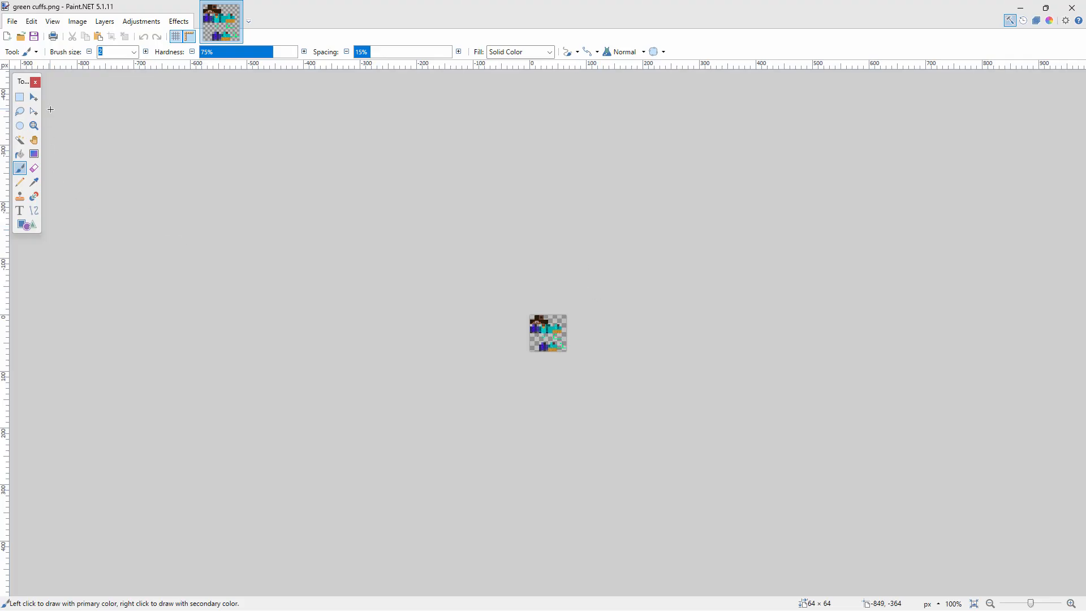
# Examine the flat skin texture of green cuffs.png at high magnification
pyautogui.click(34, 125)
pyautogui.click(539, 328)
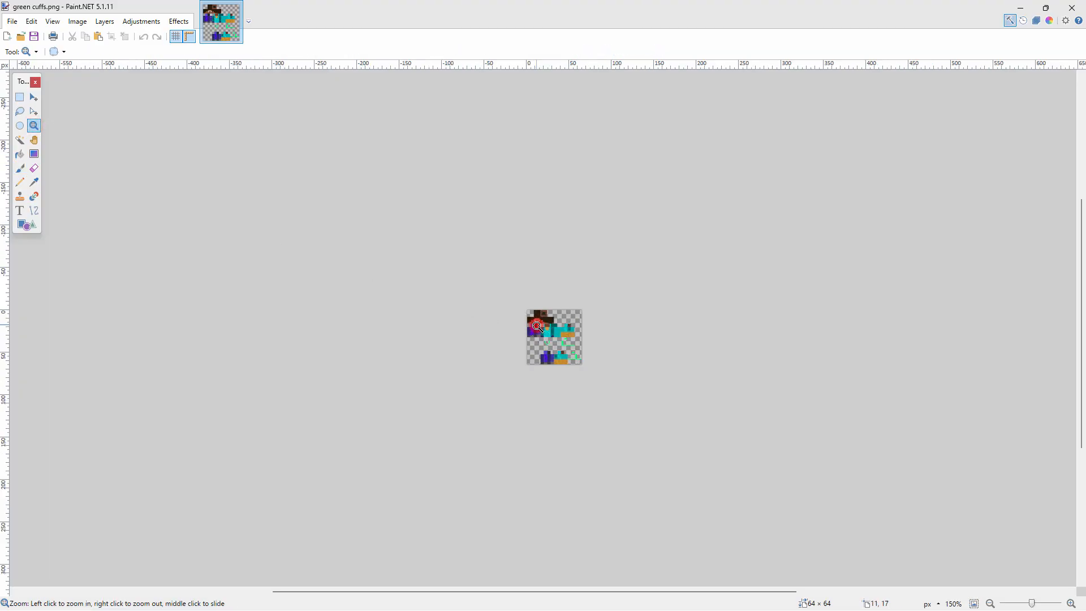
pyautogui.click(539, 328)
pyautogui.click(540, 329)
pyautogui.click(572, 346)
pyautogui.click(572, 347)
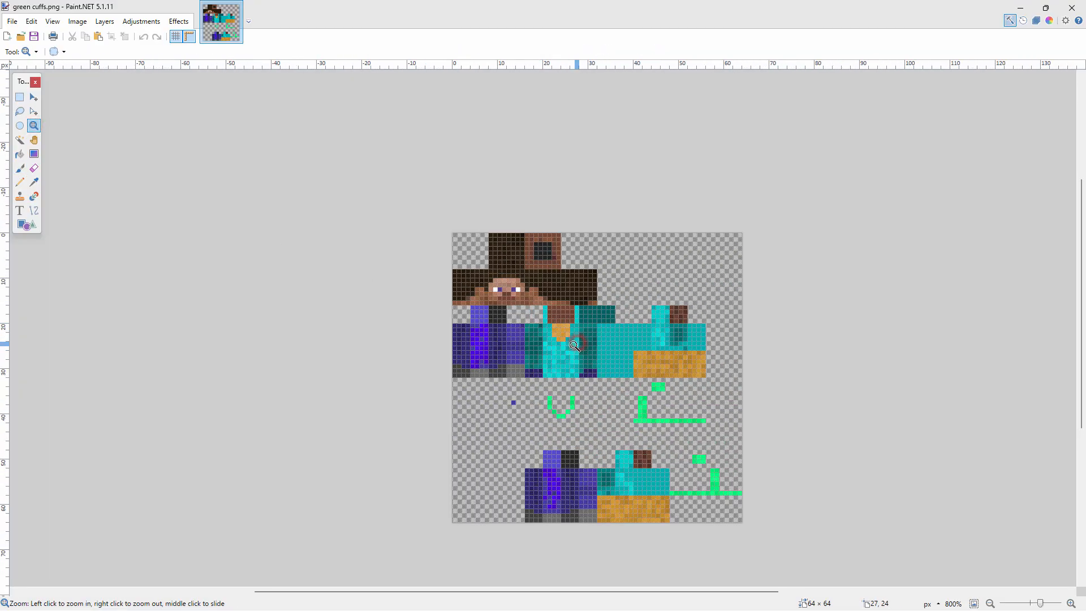
pyautogui.click(572, 346)
pyautogui.click(572, 346)
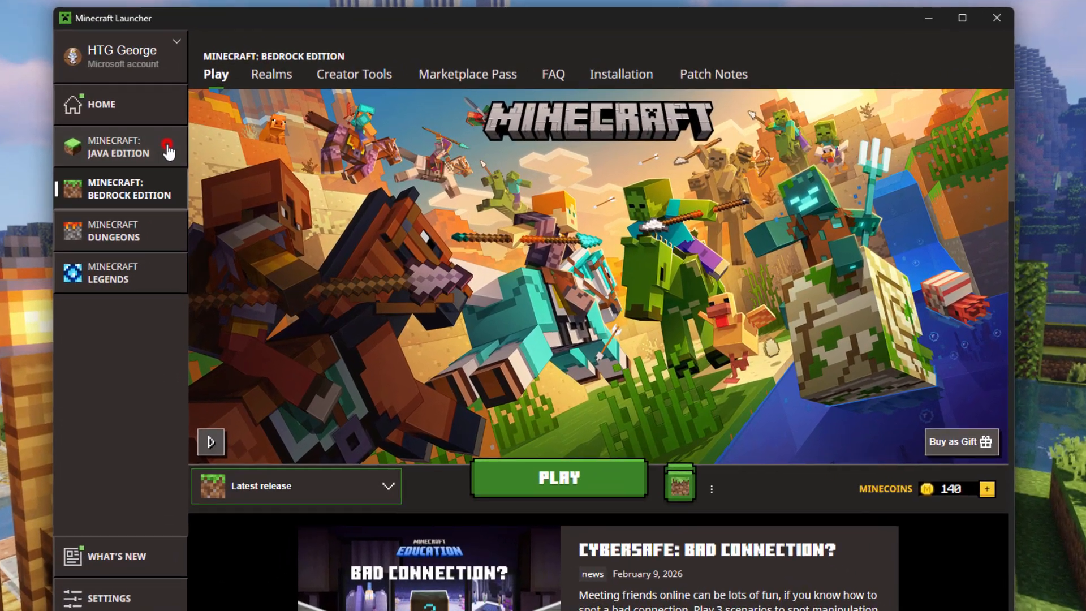
# Open the Java Edition skin library in the Minecraft Launcher and look through its saved and default skins
pyautogui.click(245, 177)
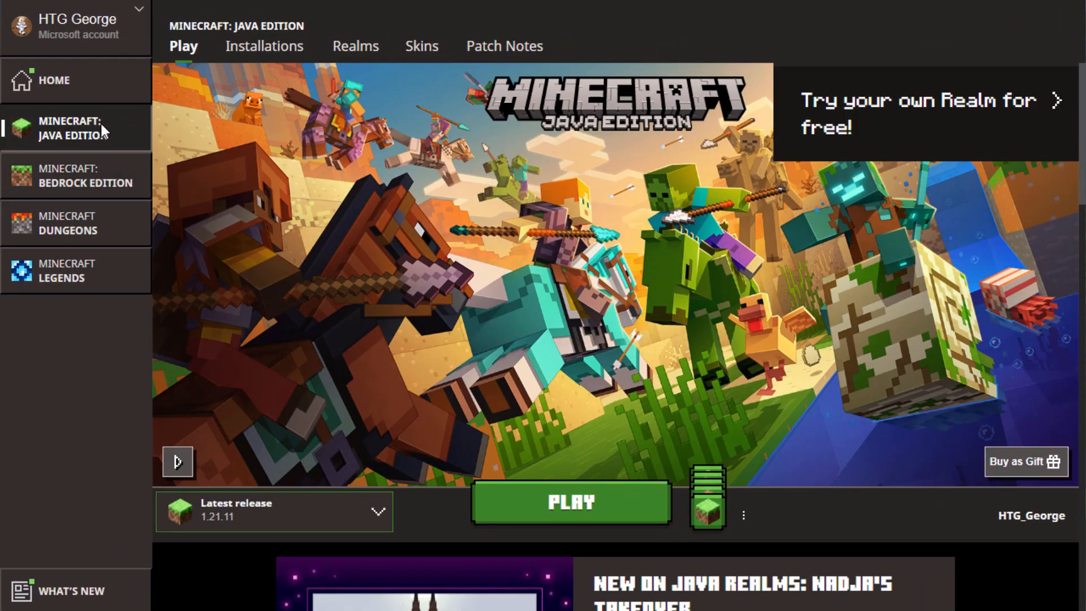
pyautogui.click(421, 46)
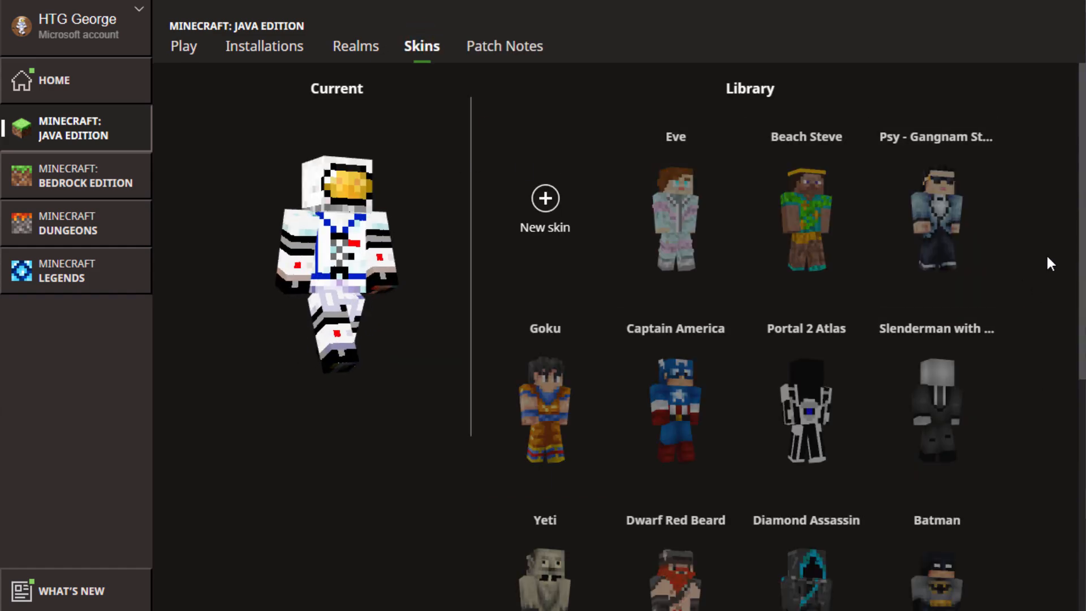
pyautogui.moveTo(1079, 236); pyautogui.dragTo(1063, 571)
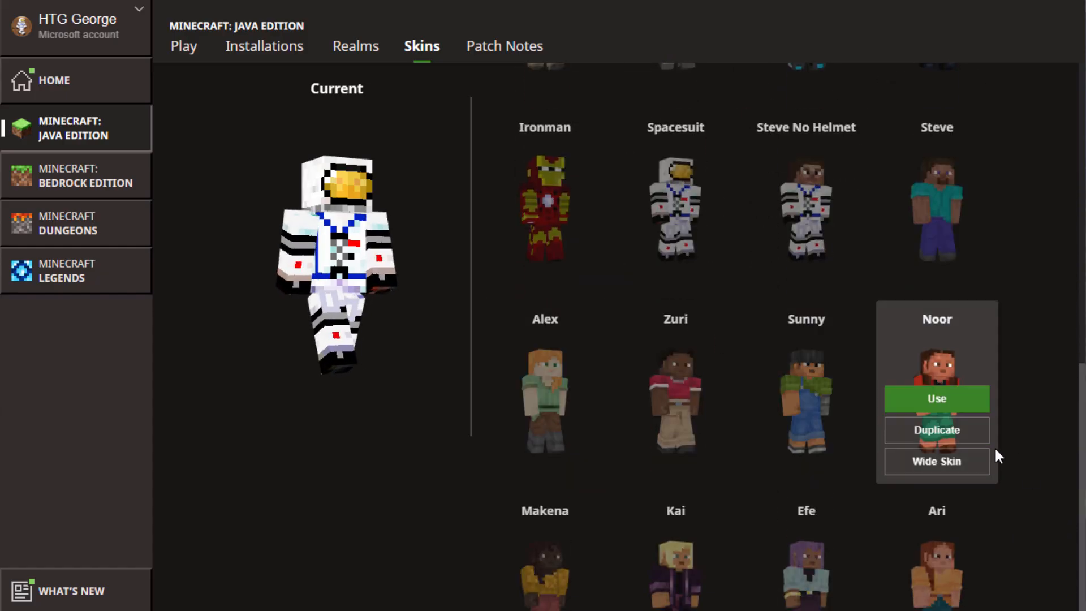
pyautogui.scroll(3, 1075, 412)
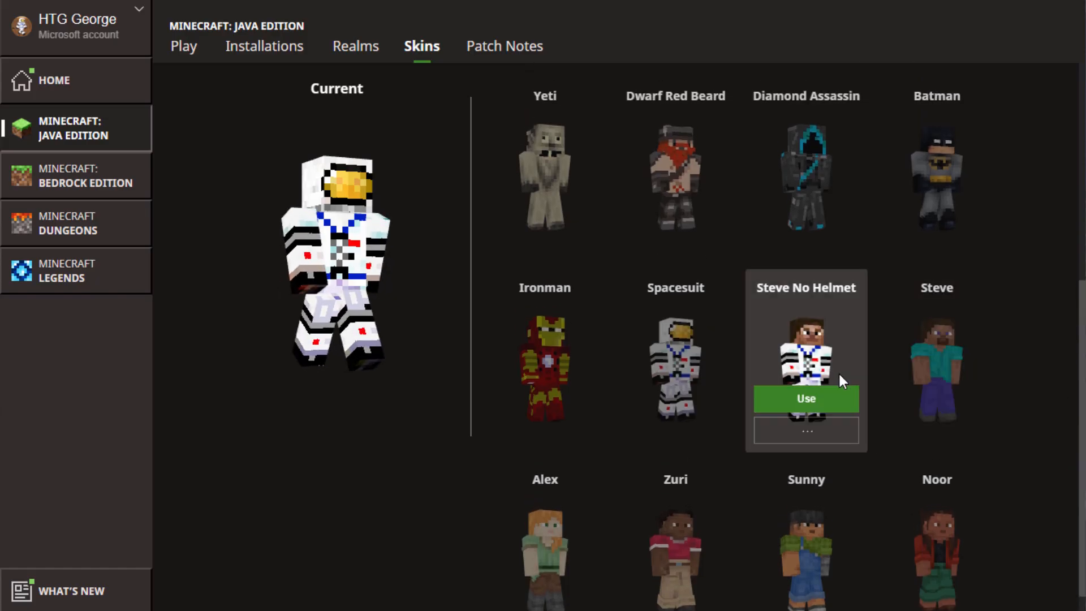
pyautogui.scroll(5, 1076, 394)
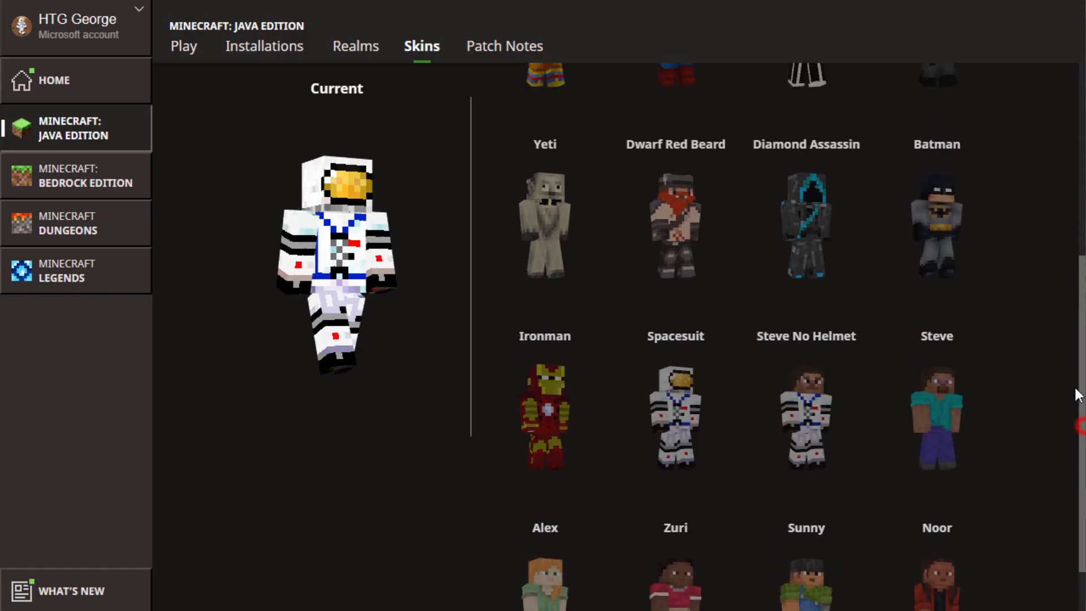
pyautogui.scroll(2, 1055, 261)
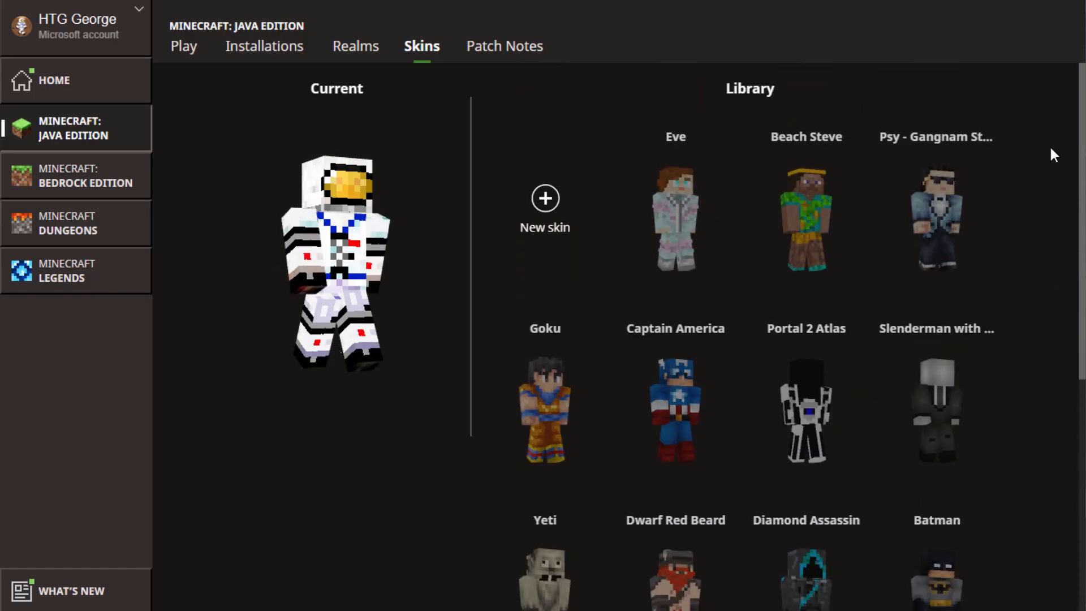
# Create a new library skin and load green cuffs.png from the Skins folder as its skin file
pyautogui.click(541, 199)
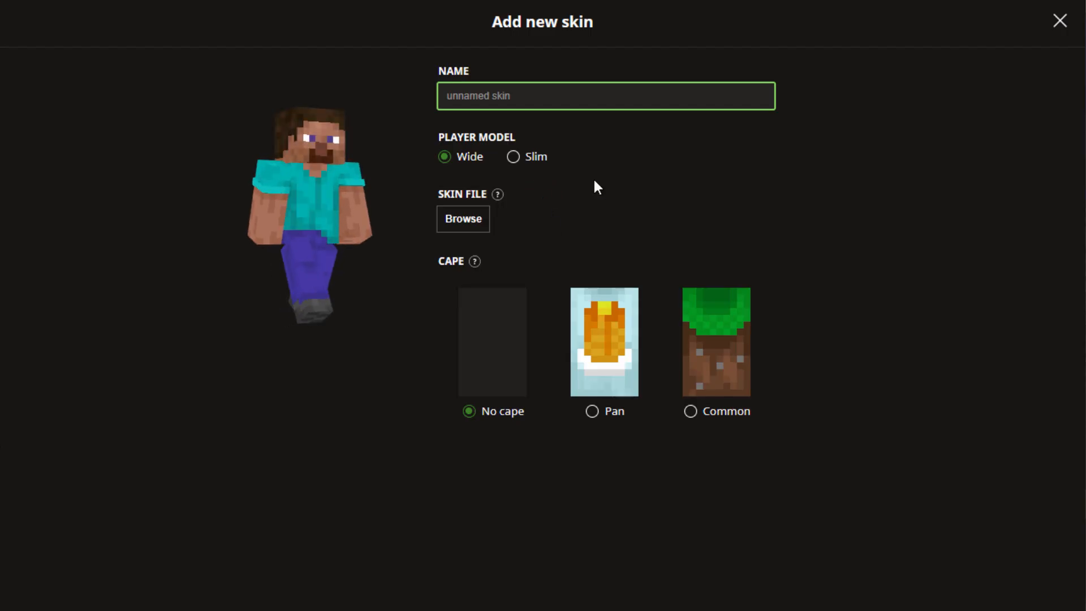
pyautogui.click(465, 224)
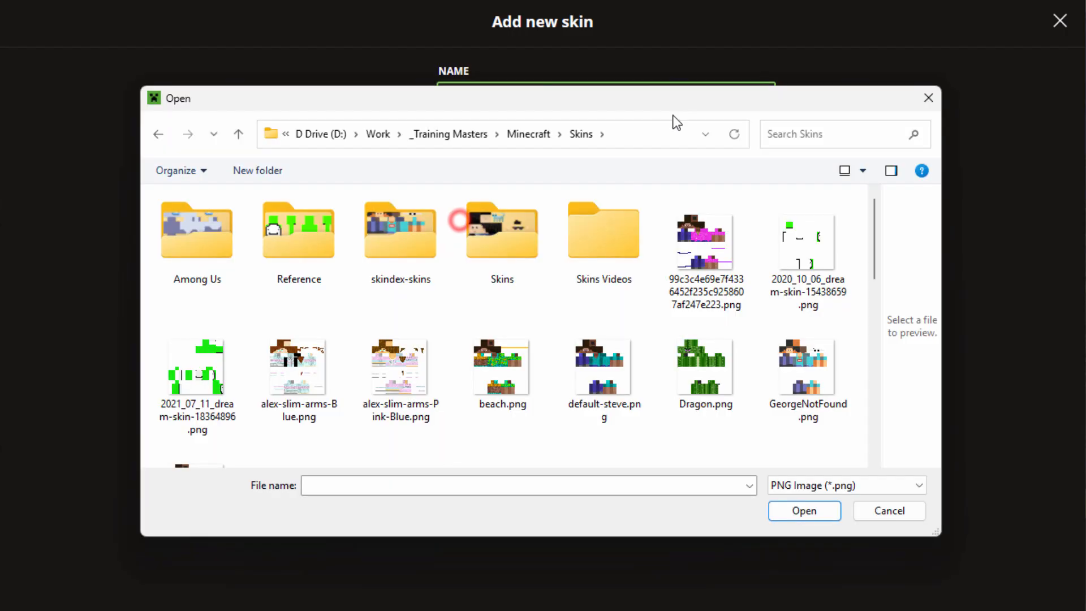
pyautogui.moveTo(873, 249); pyautogui.dragTo(876, 274)
pyautogui.click(205, 389)
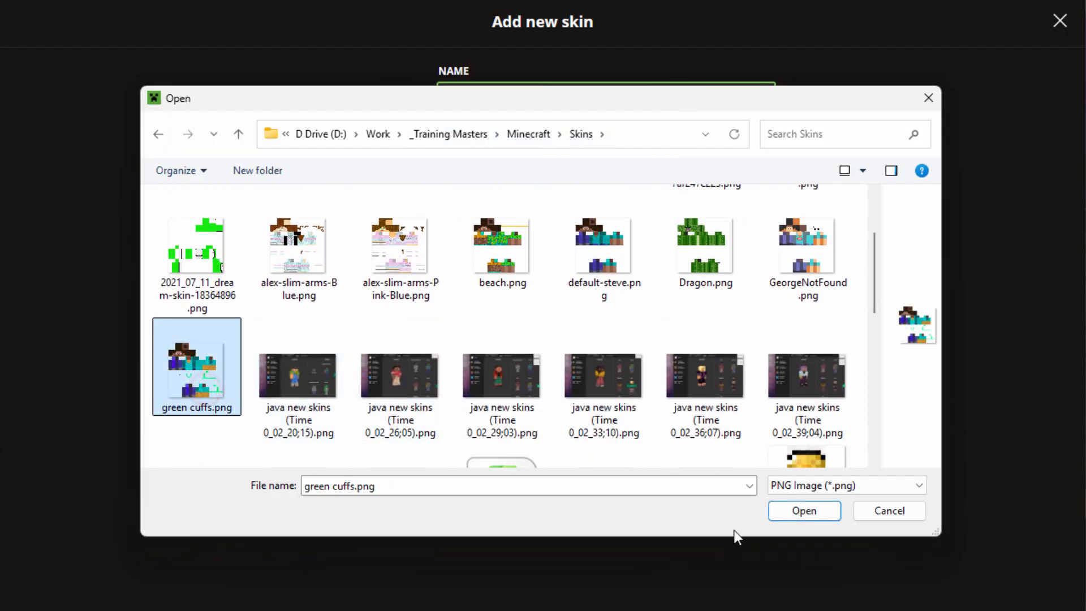
pyautogui.click(805, 511)
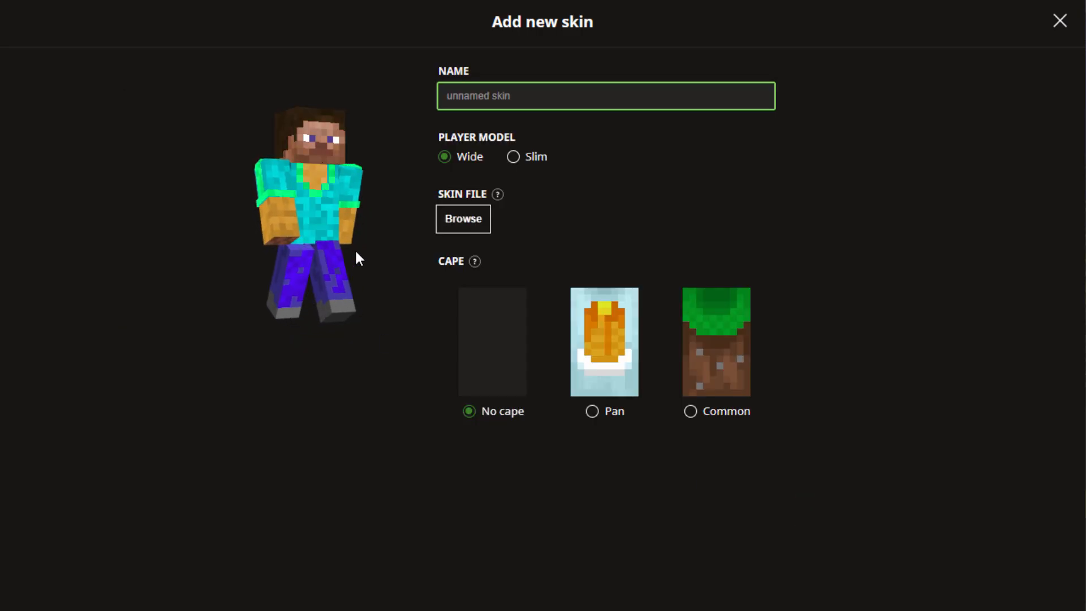
# Inspect the new skin's preview from several sides, then save it with the Wide model and no cape and apply it
pyautogui.moveTo(351, 261); pyautogui.dragTo(126, 287)
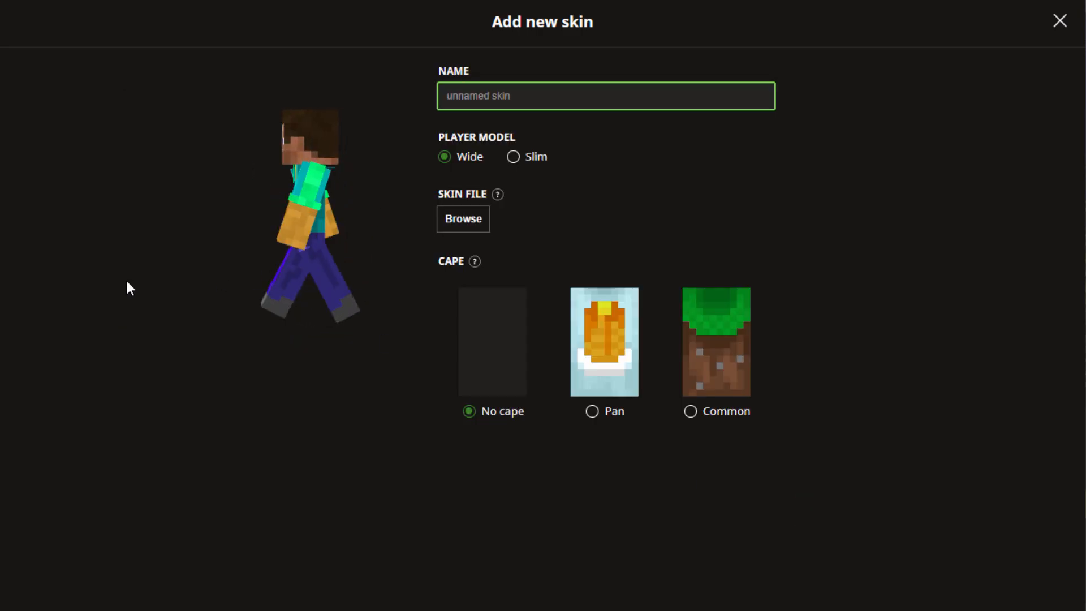
pyautogui.moveTo(230, 282); pyautogui.dragTo(327, 281)
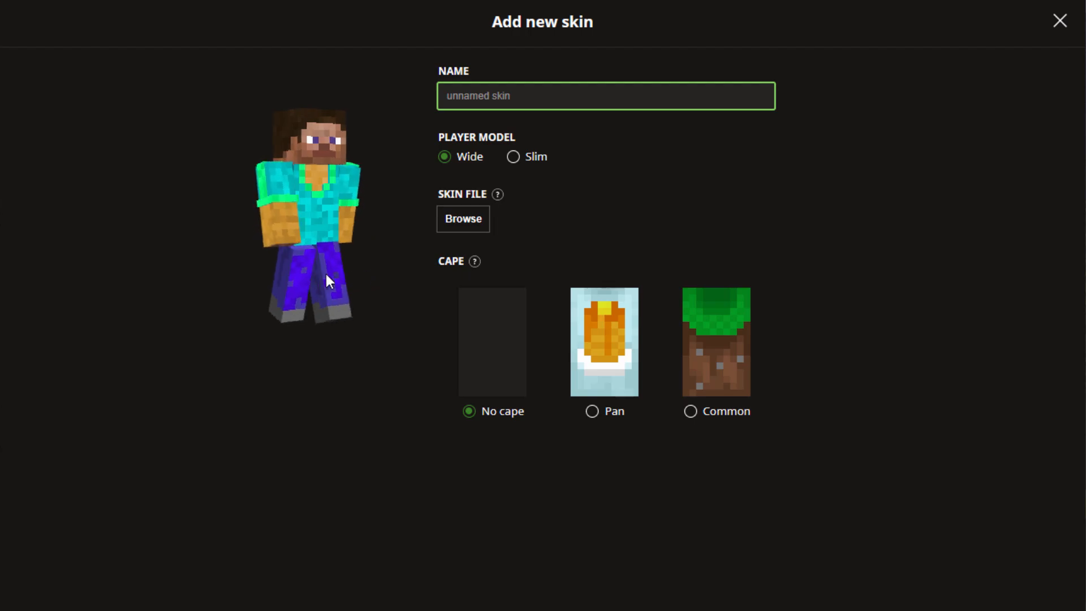
pyautogui.click(943, 610)
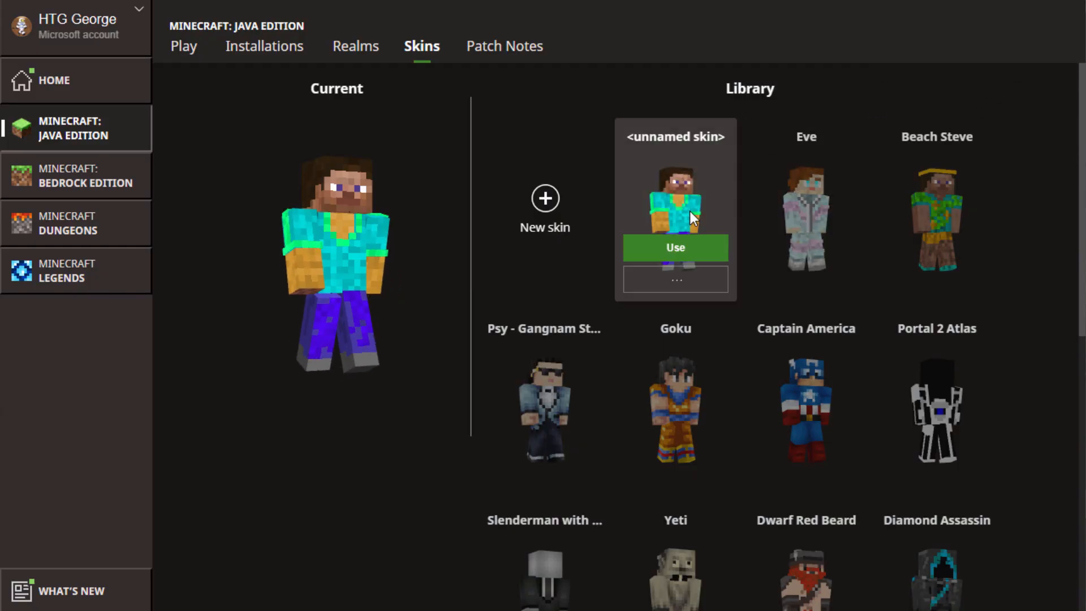
# Rename the unnamed library skin to Green Cuffs, save it and apply it as the current skin
pyautogui.click(682, 278)
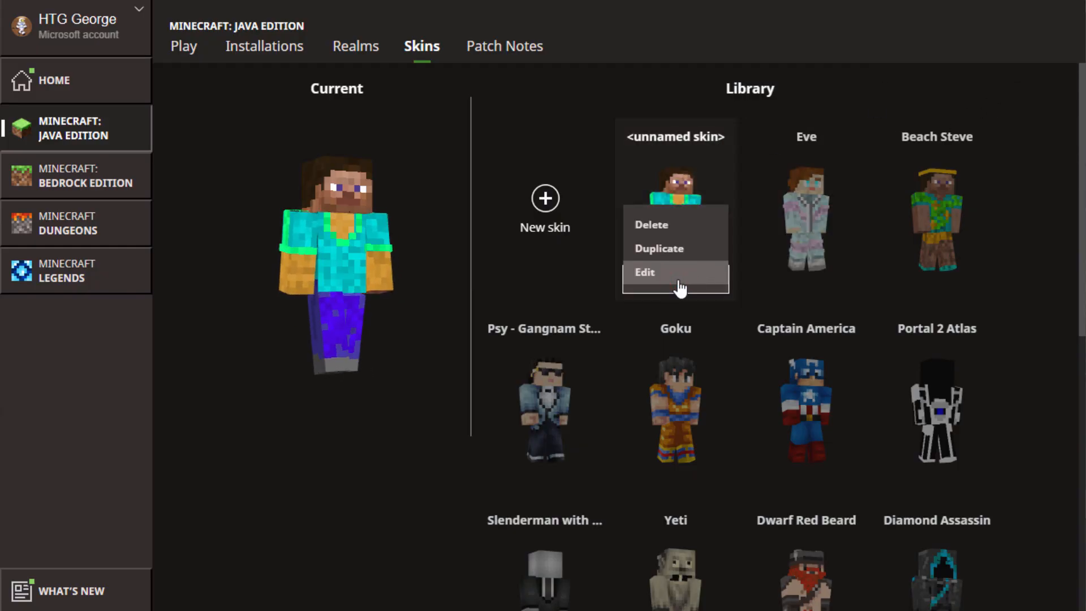
pyautogui.click(649, 281)
pyautogui.click(536, 94)
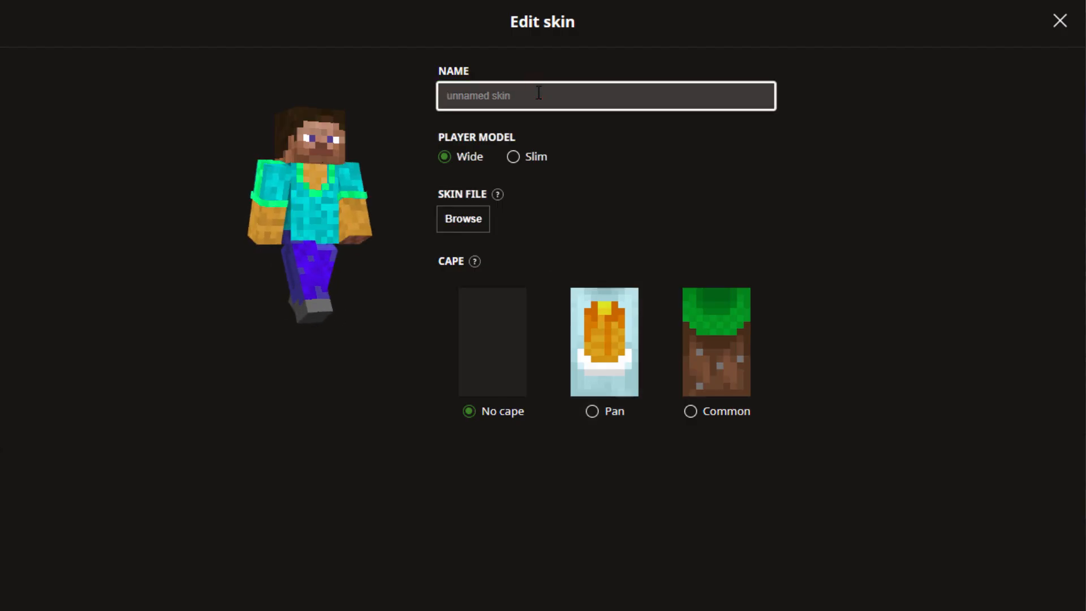
pyautogui.write('Green Cuffs')
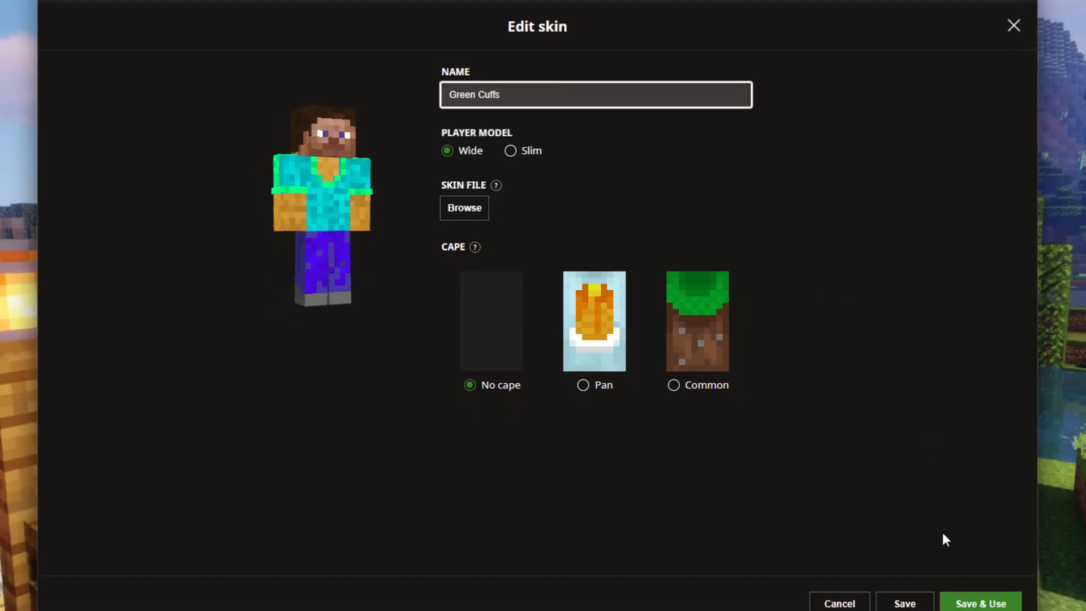
pyautogui.click(960, 594)
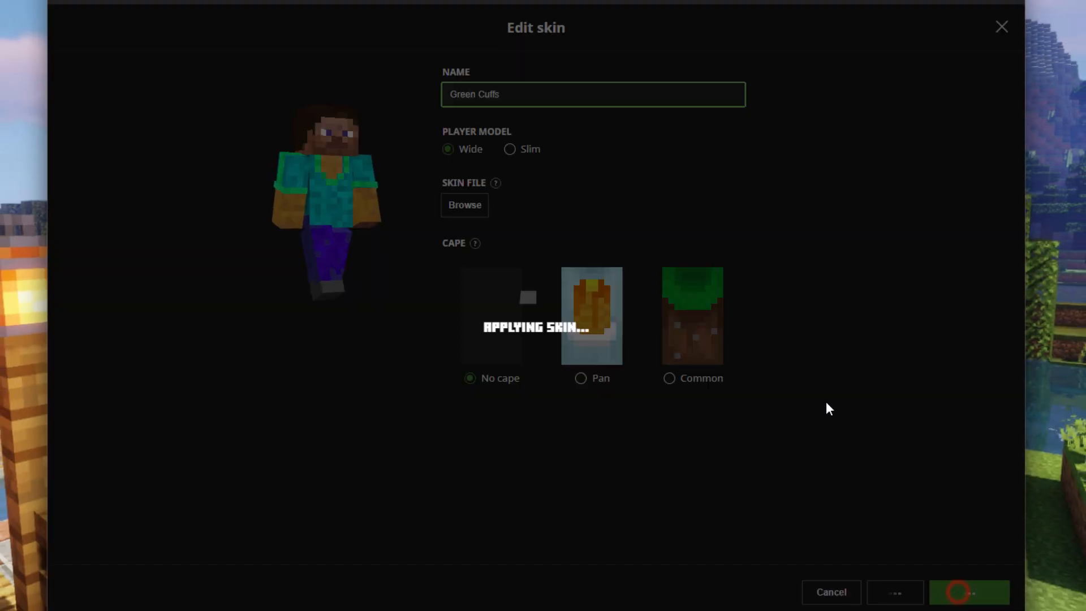
# Reopen the Green Cuffs skin for editing and try the Pan cape, turning the preview to inspect its back
pyautogui.click(666, 261)
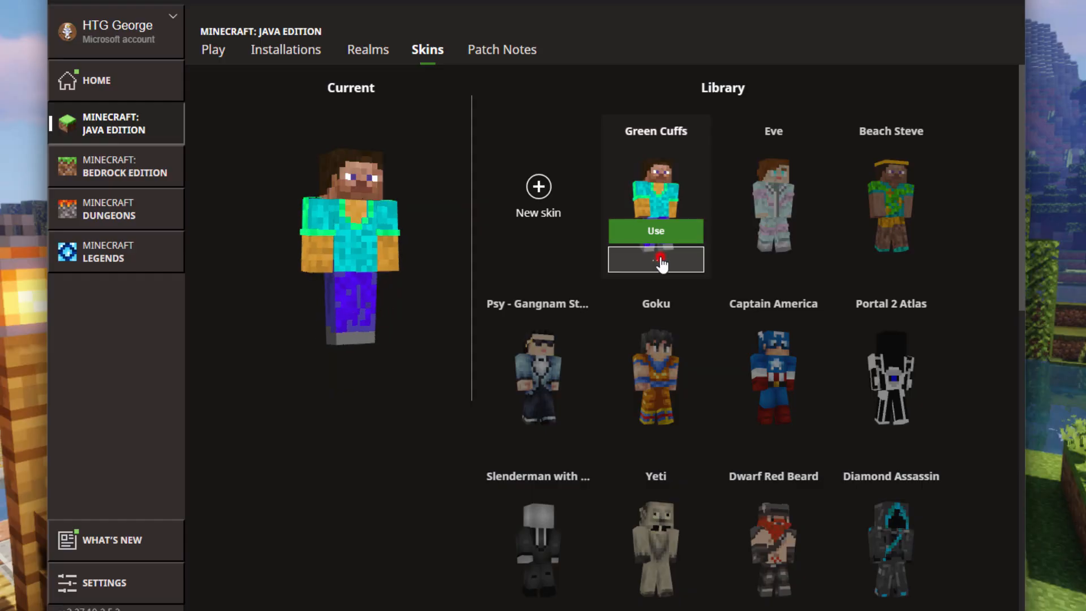
pyautogui.click(635, 254)
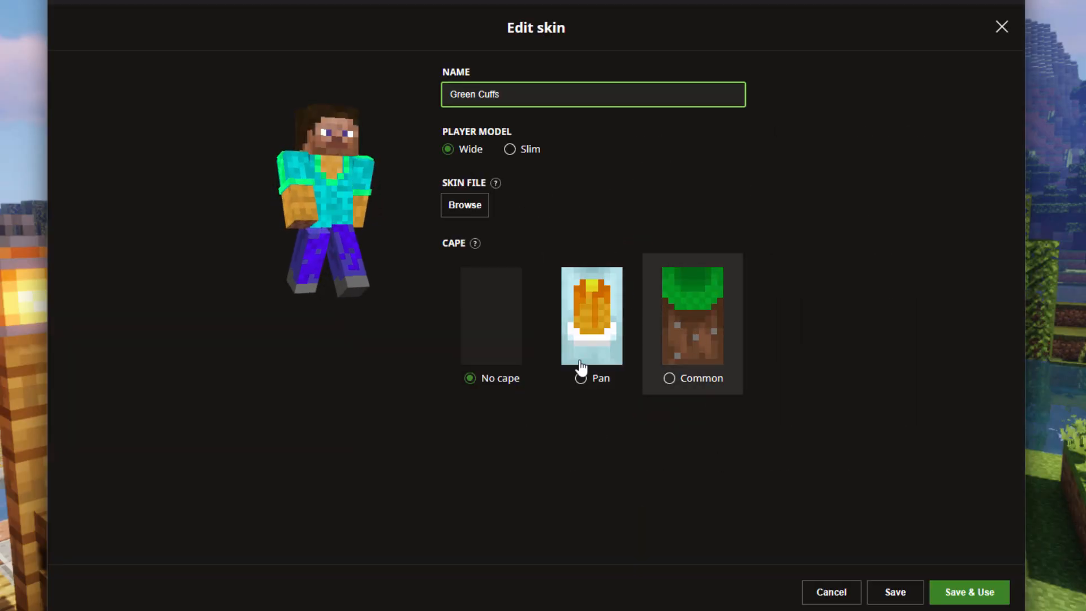
pyautogui.click(580, 379)
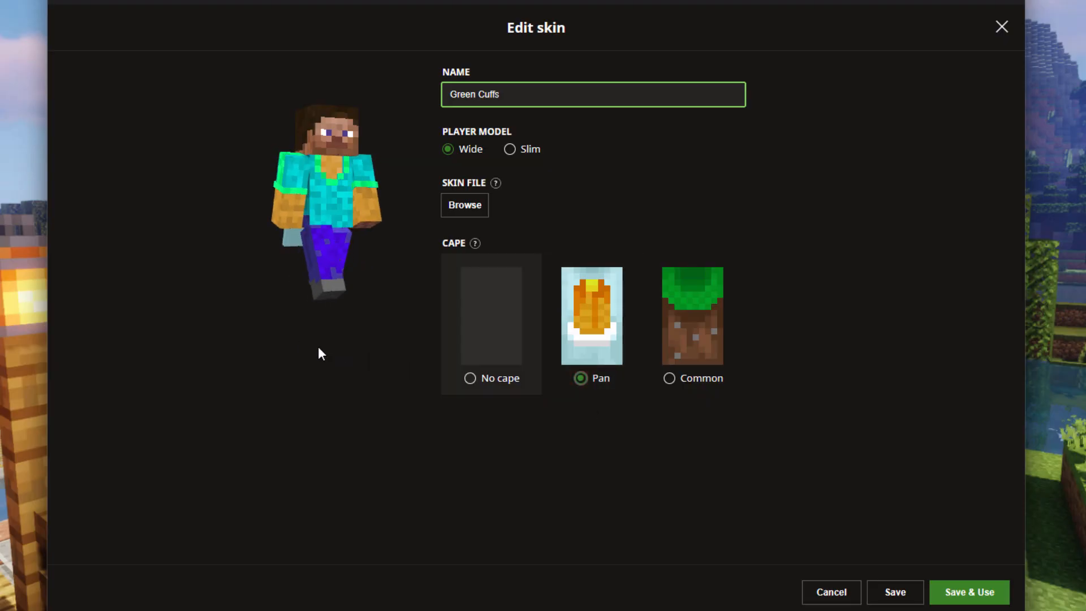
pyautogui.moveTo(298, 339); pyautogui.dragTo(373, 341)
pyautogui.moveTo(218, 340); pyautogui.dragTo(350, 353)
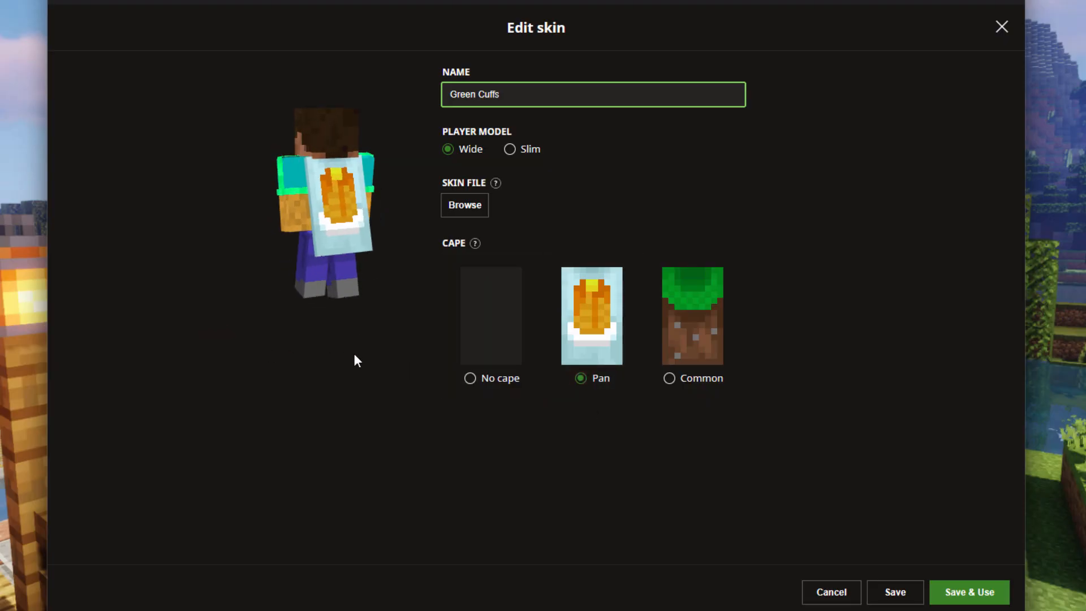
pyautogui.moveTo(223, 339); pyautogui.dragTo(276, 342)
# Try the Common and Pan capes on the Green Cuffs skin, set it back to No cape and leave the editor
pyautogui.click(670, 378)
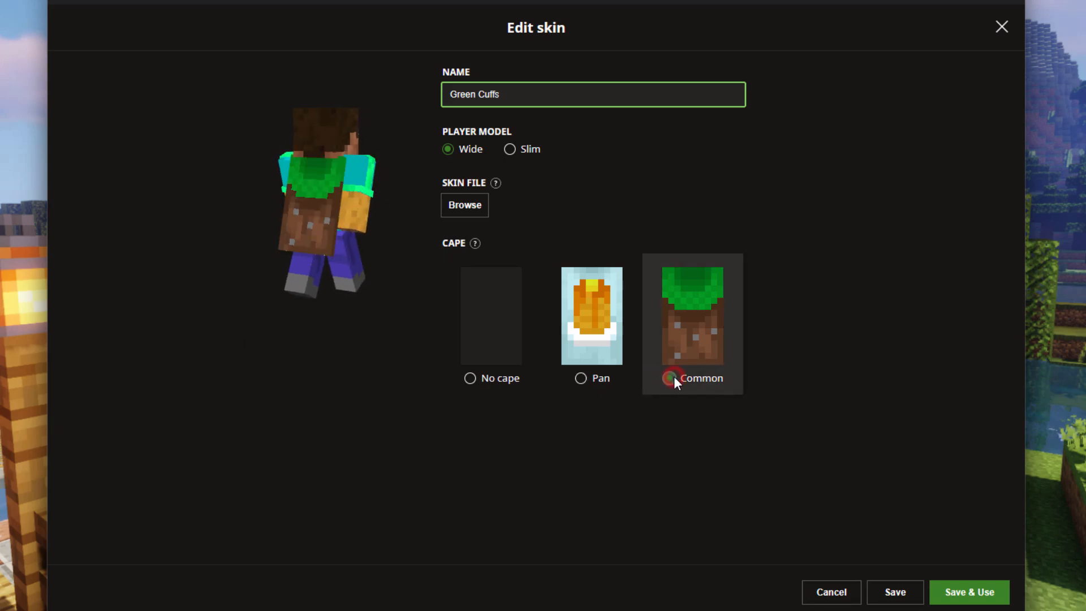
pyautogui.moveTo(362, 330)
pyautogui.mouseDown()
pyautogui.moveTo(227, 329)
pyautogui.moveTo(351, 327)
pyautogui.mouseUp()
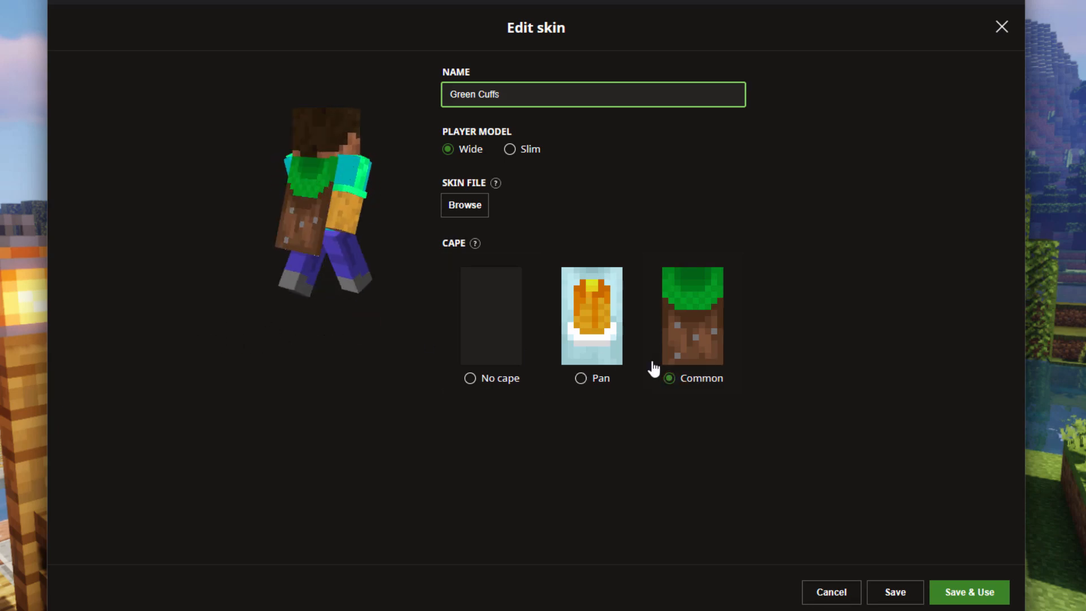
pyautogui.click(582, 377)
pyautogui.click(470, 377)
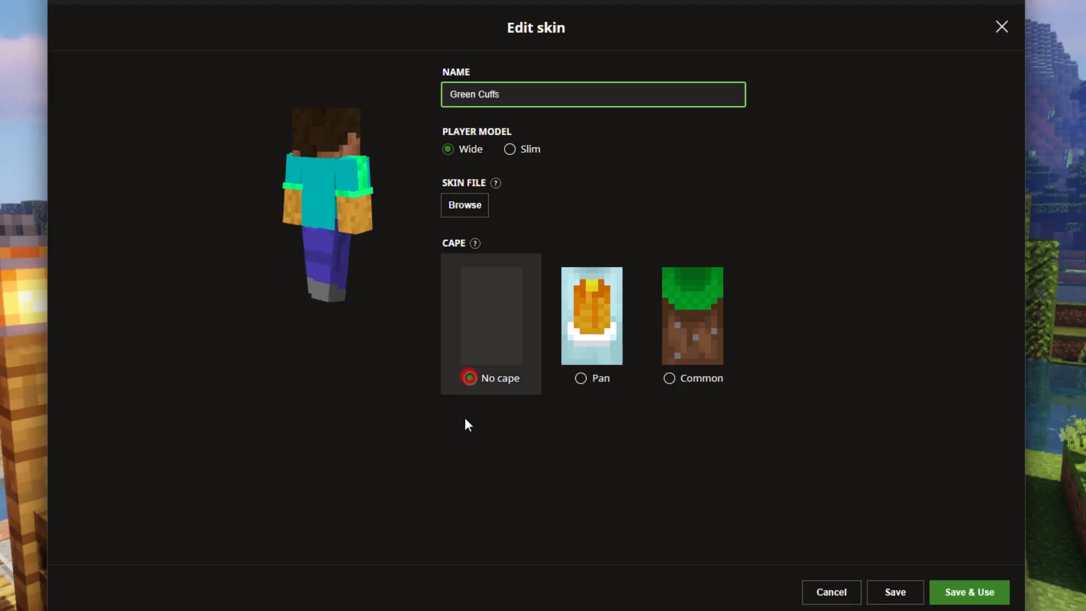
pyautogui.press('Return')
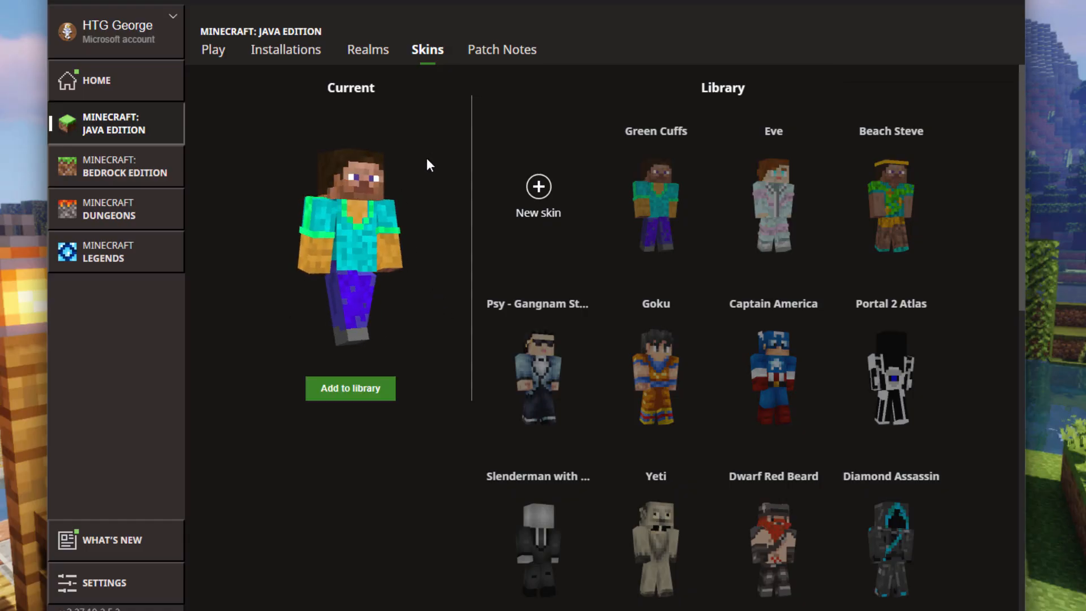
# Launch the latest release of Minecraft Java Edition, 1.21.11
pyautogui.click(213, 50)
pyautogui.click(590, 458)
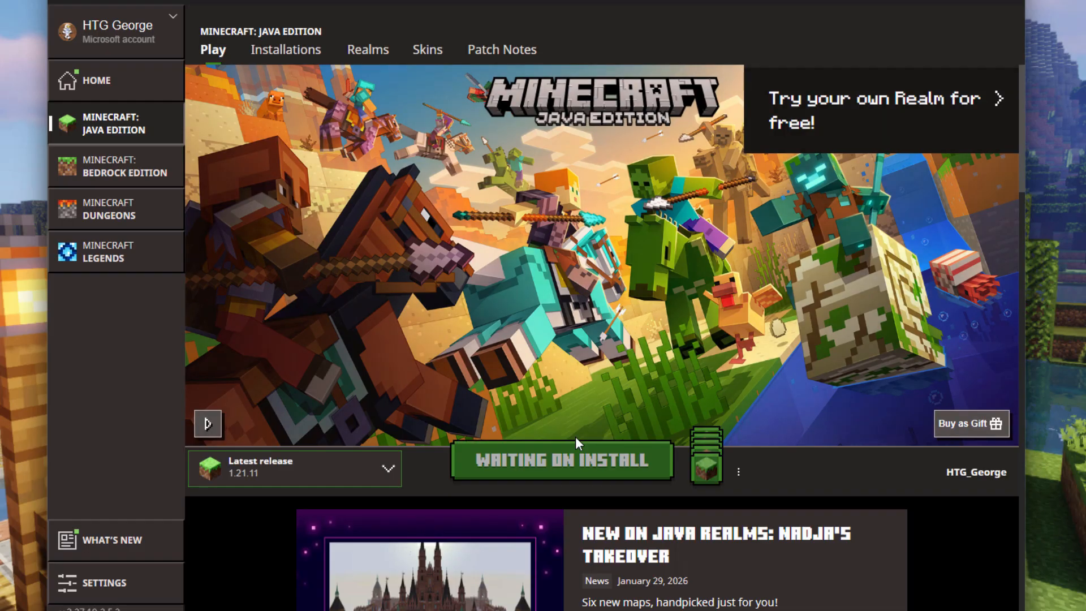